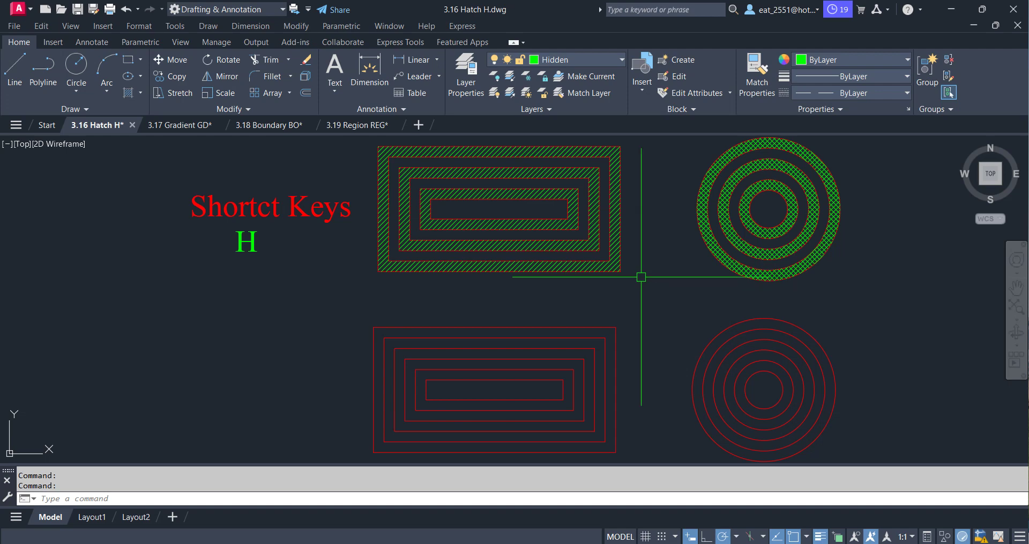
Step: Bring the Shopee listing for the AutoCAD All In One course (฿3,990) to the front
{"action": "left_click", "coordinate": [640, 510]}
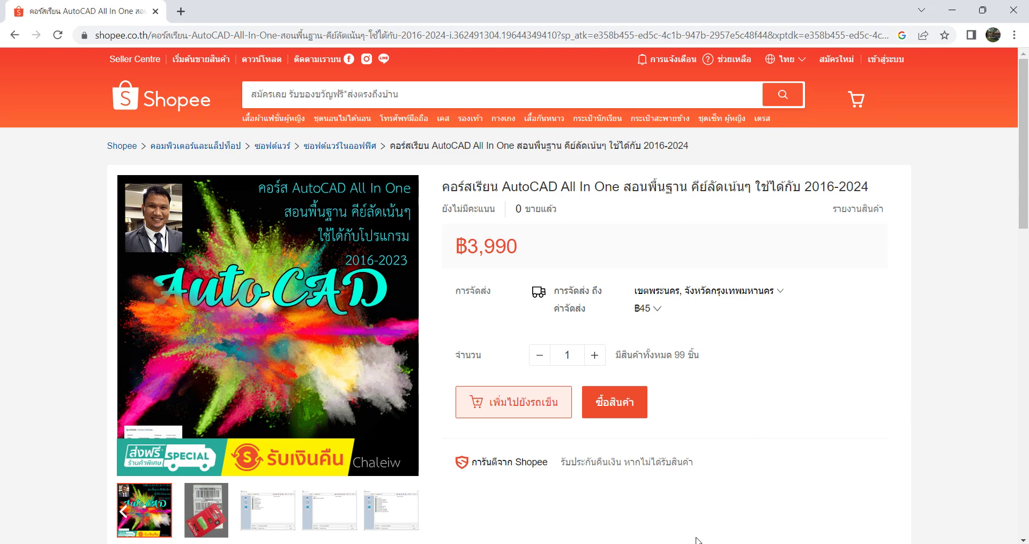
Step: Return to the 3.16 Hatch H.dwg drawing in AutoCAD
{"action": "left_click", "coordinate": [523, 500]}
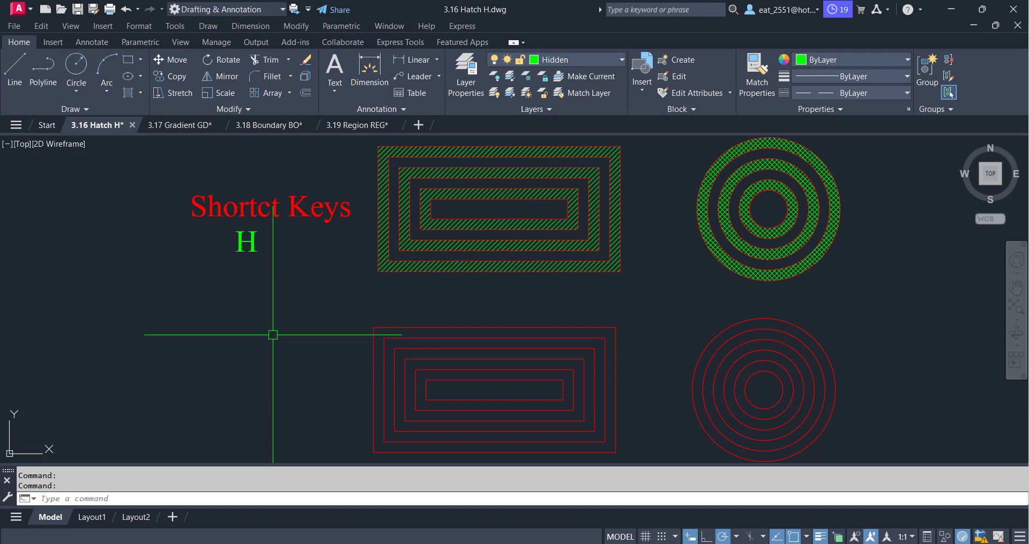
Step: Fill the innermost lower rectangle with the ANSI37 cross-hatch, then repeat HATCH
{"action": "type", "text": "H"}
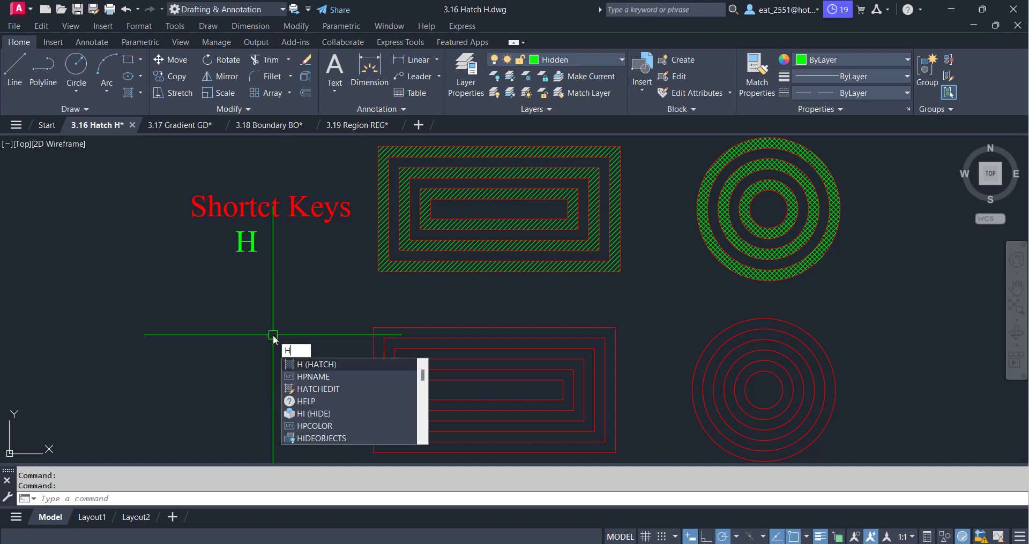
{"action": "key", "text": "Return"}
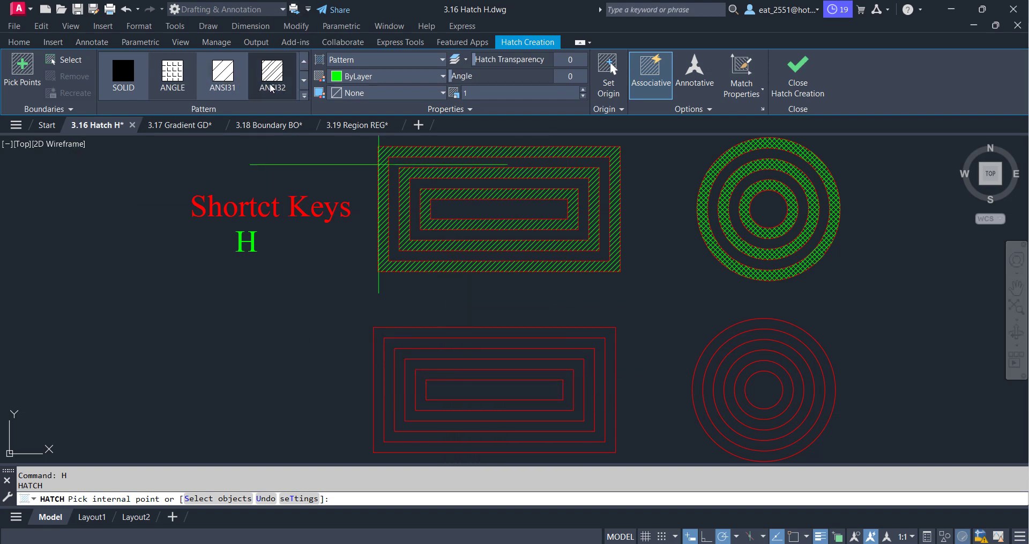
{"action": "left_click", "coordinate": [304, 95]}
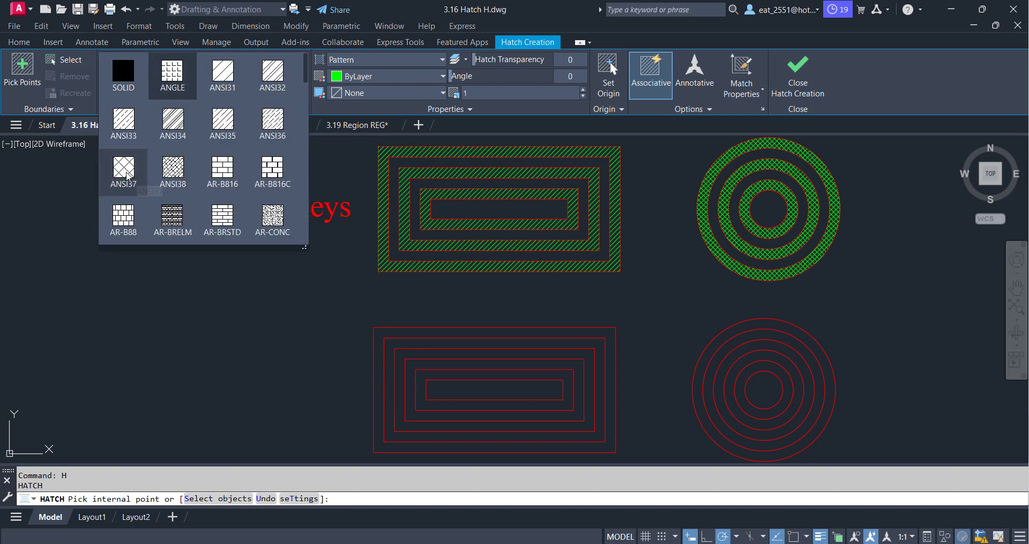
{"action": "left_click", "coordinate": [127, 173]}
{"action": "left_click", "coordinate": [468, 388]}
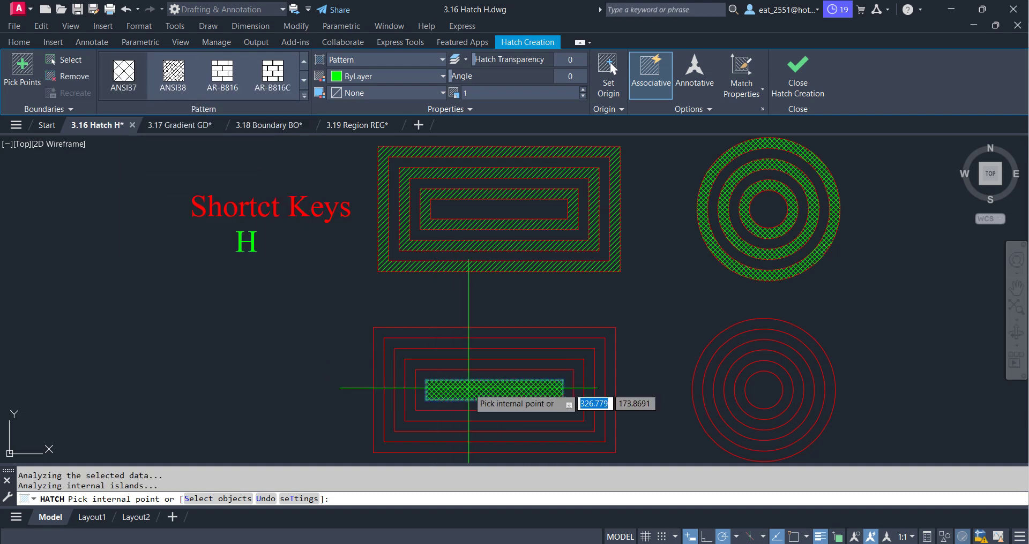
{"action": "key", "text": "Return"}
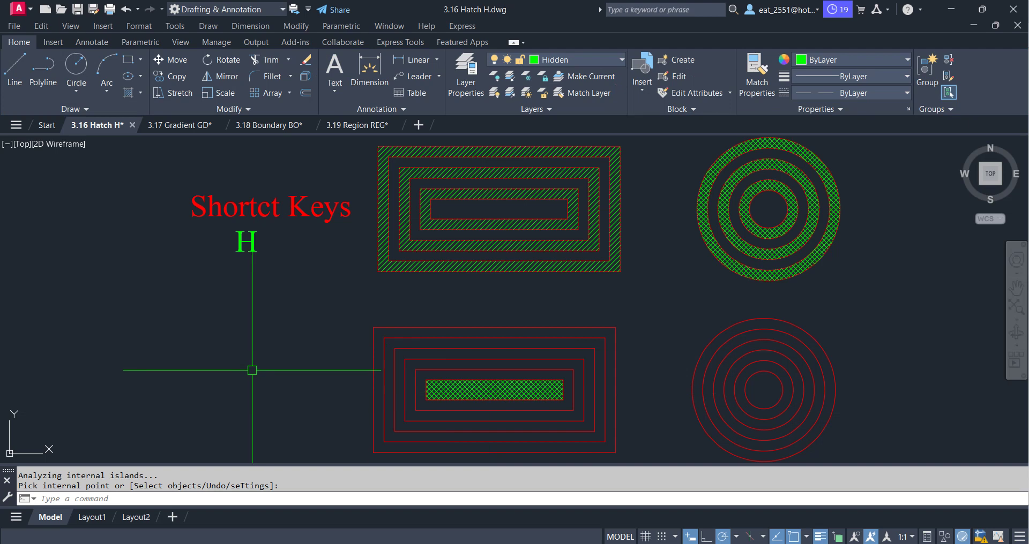
{"action": "key", "text": "Return"}
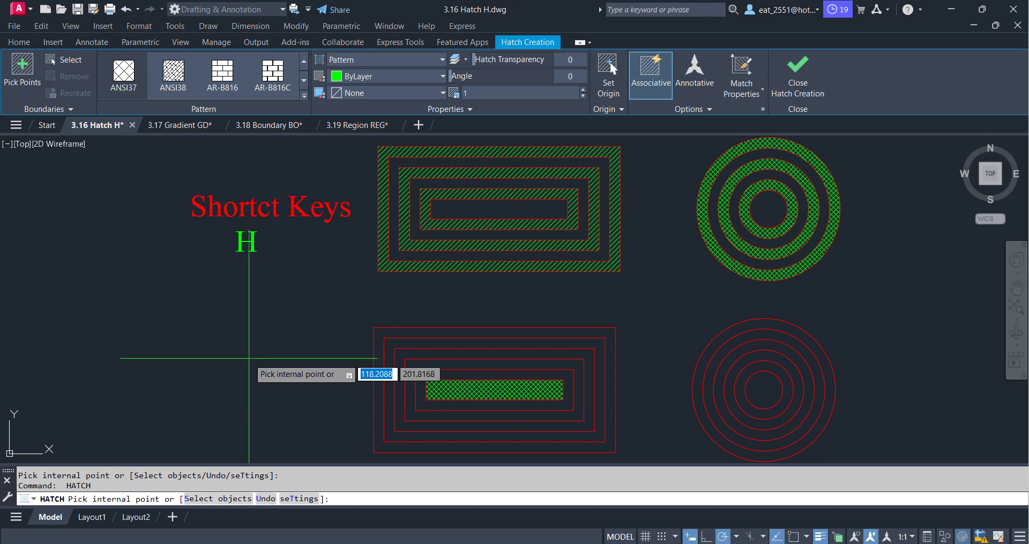
Step: Cross-hatch the ring between the middle lower circles, leaving the inner ring unhatched
{"action": "scroll", "coordinate": [610, 347], "scroll_direction": "up", "scroll_amount": 4}
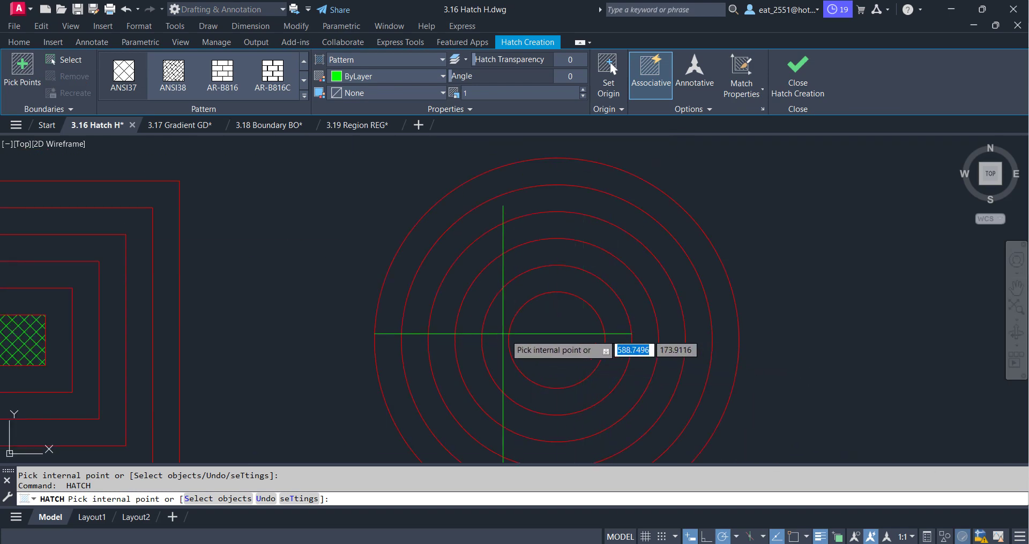
{"action": "left_click", "coordinate": [448, 336]}
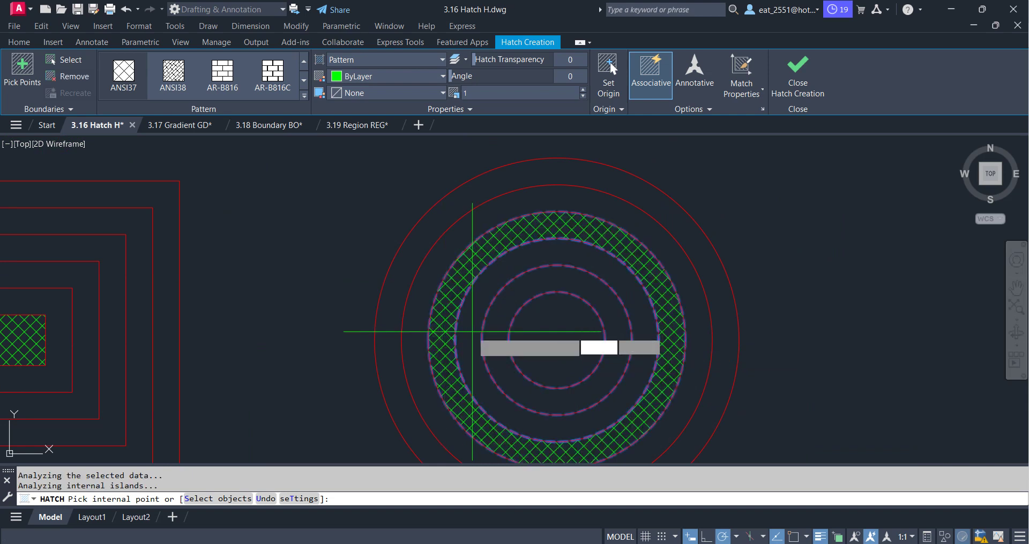
{"action": "left_click", "coordinate": [495, 336]}
{"action": "left_click", "coordinate": [545, 337]}
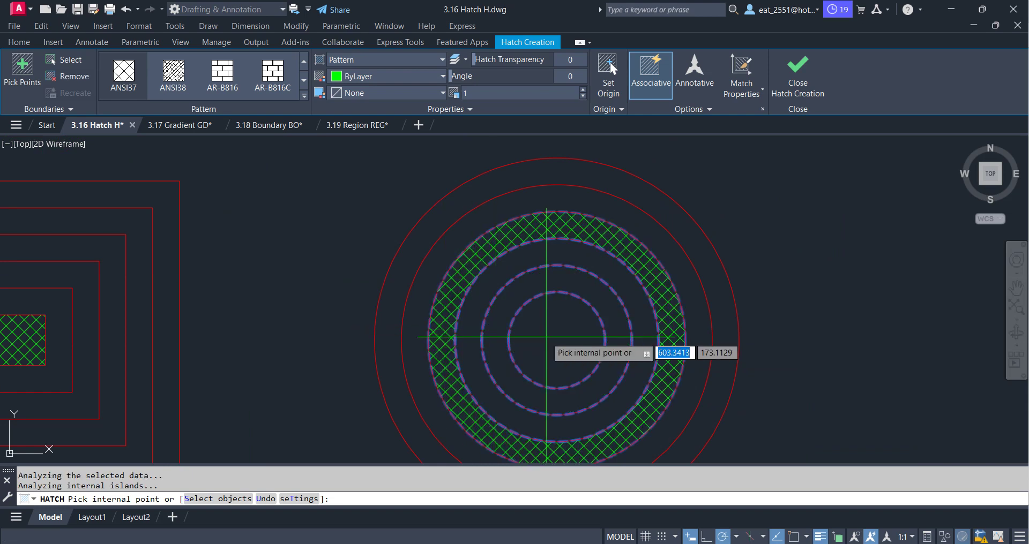
{"action": "key", "text": "Return"}
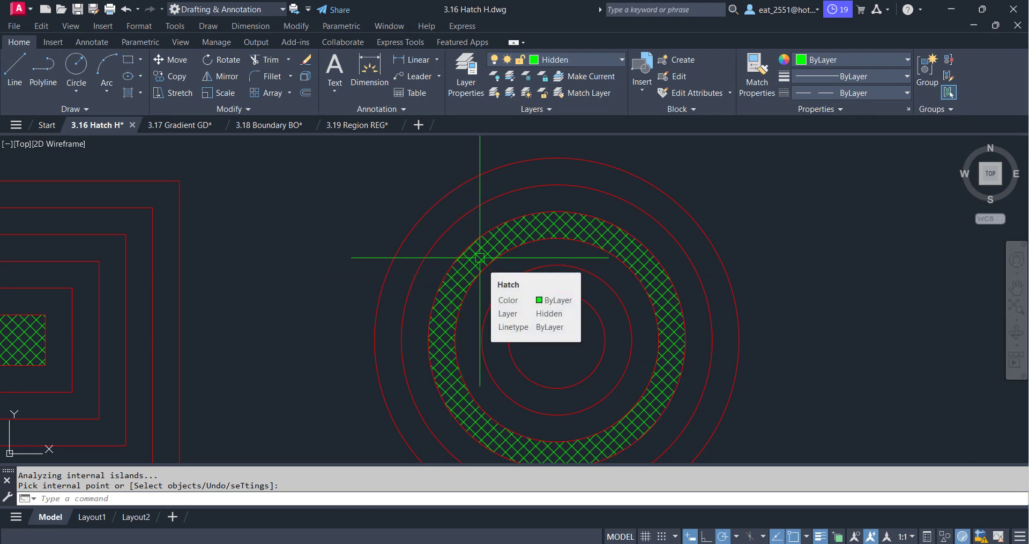
{"action": "middle_click_drag", "start_coordinate": [480, 257], "coordinate": [501, 254]}
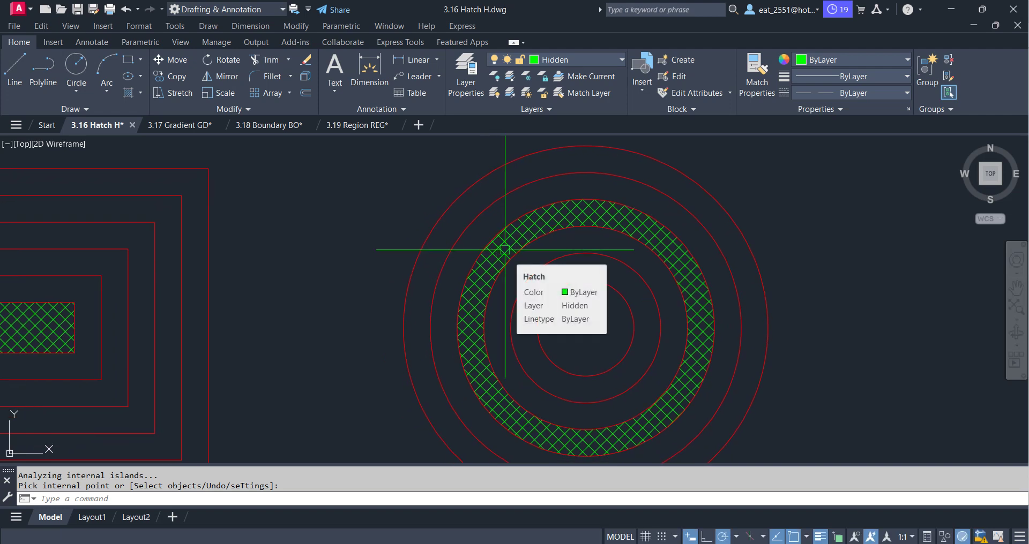
{"action": "middle_click_drag", "start_coordinate": [631, 323], "coordinate": [644, 324]}
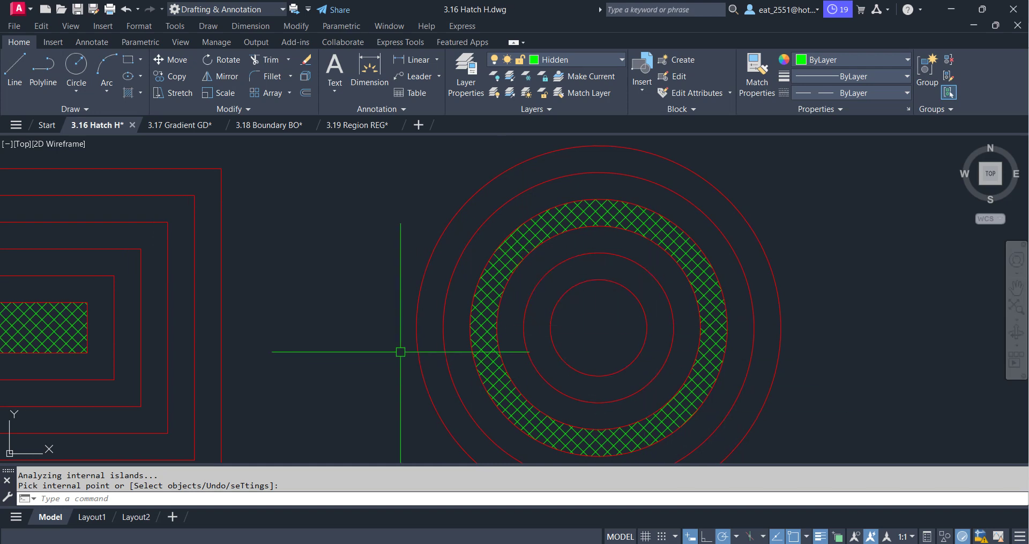
Step: Hatch the inner circle and the ring between the inner and middle circles
{"action": "key", "text": "Return"}
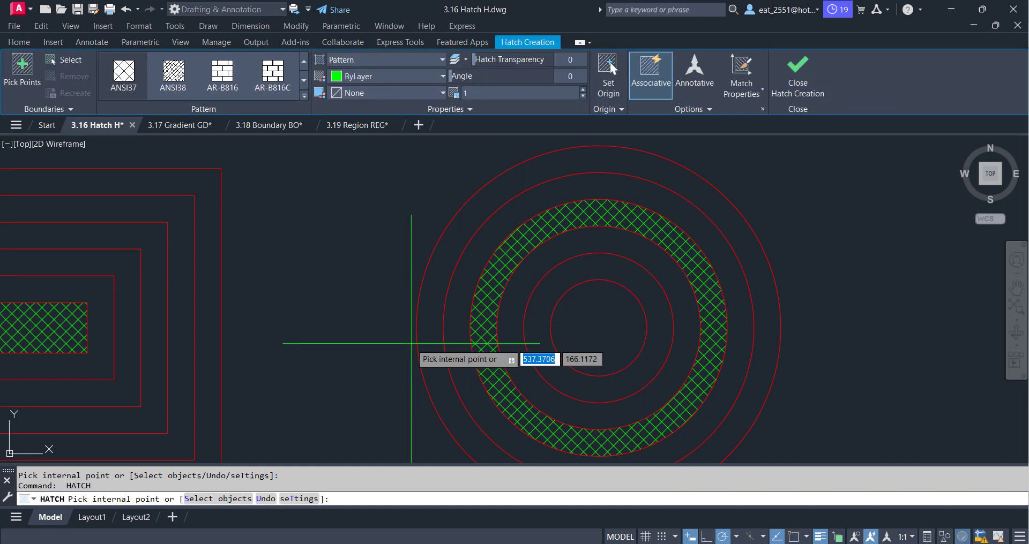
{"action": "left_click", "coordinate": [613, 320]}
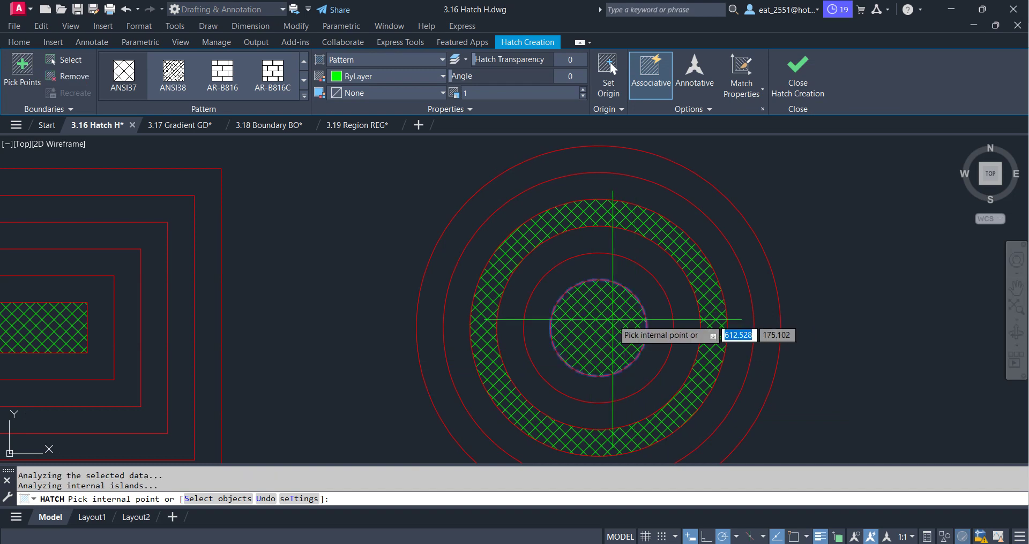
{"action": "key", "text": "Return"}
{"action": "key", "text": "Return"}
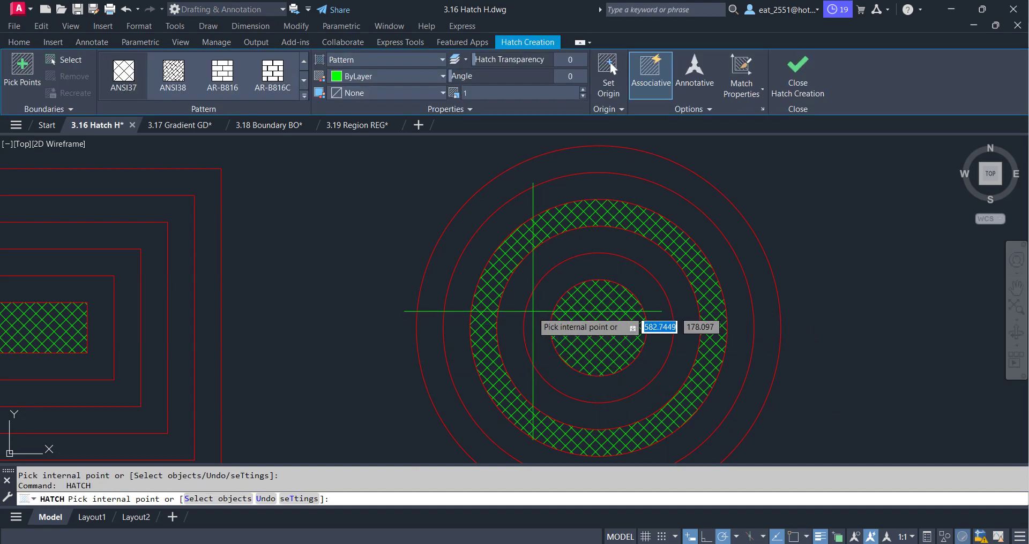
{"action": "left_click", "coordinate": [533, 311]}
{"action": "key", "text": "Return"}
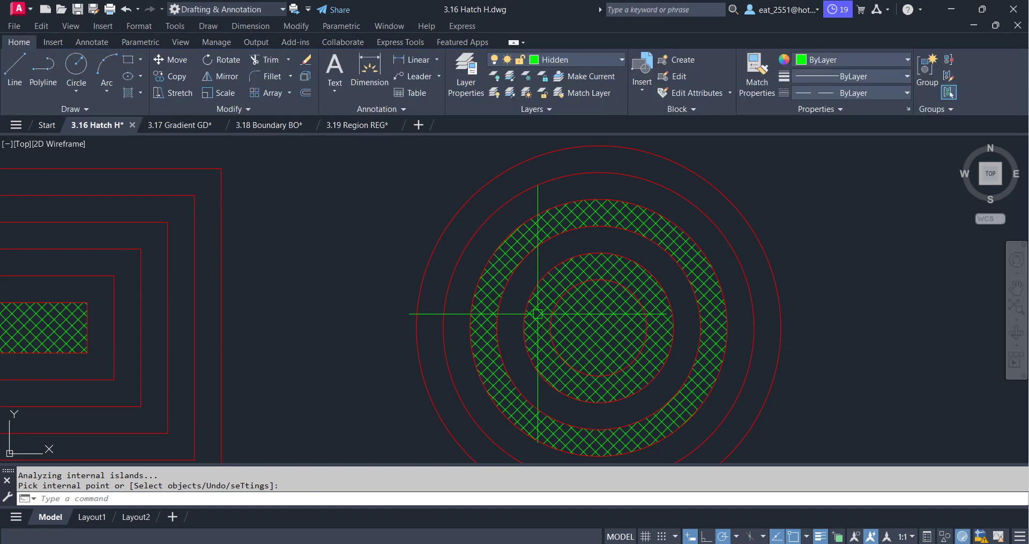
{"action": "key", "text": "Return"}
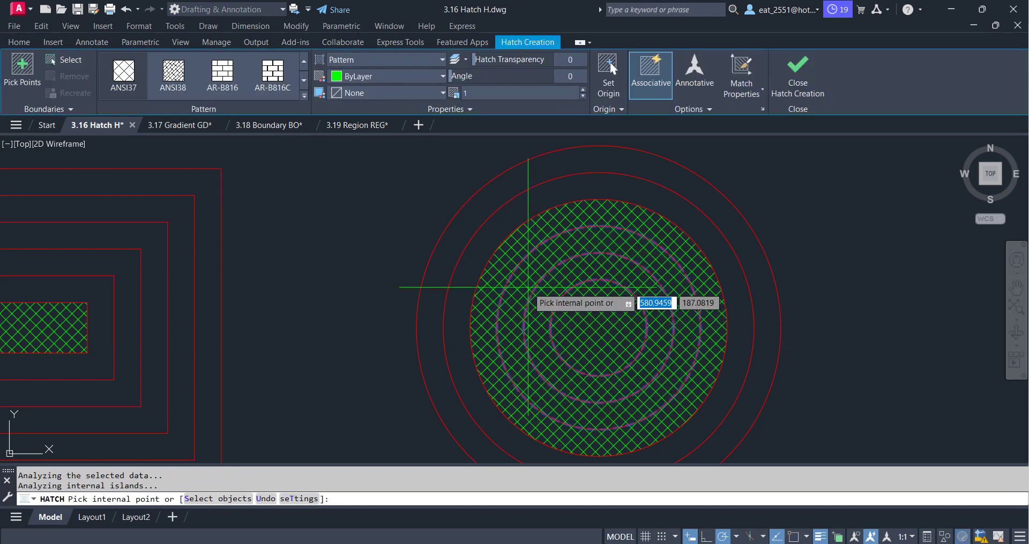
{"action": "key", "text": "Return"}
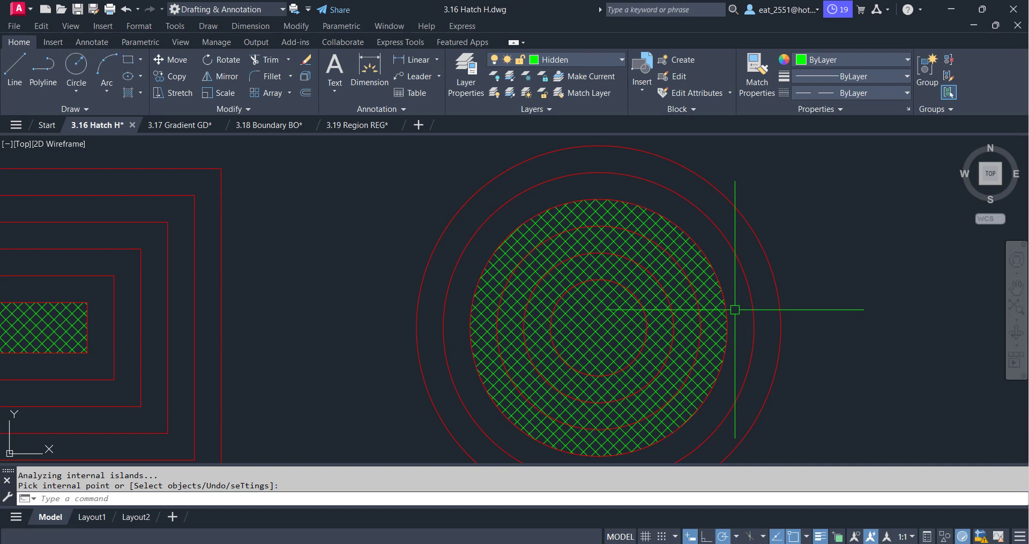
Step: Select the hatch pieces to confirm they cover the whole disc, then clear the selection
{"action": "left_click", "coordinate": [686, 261]}
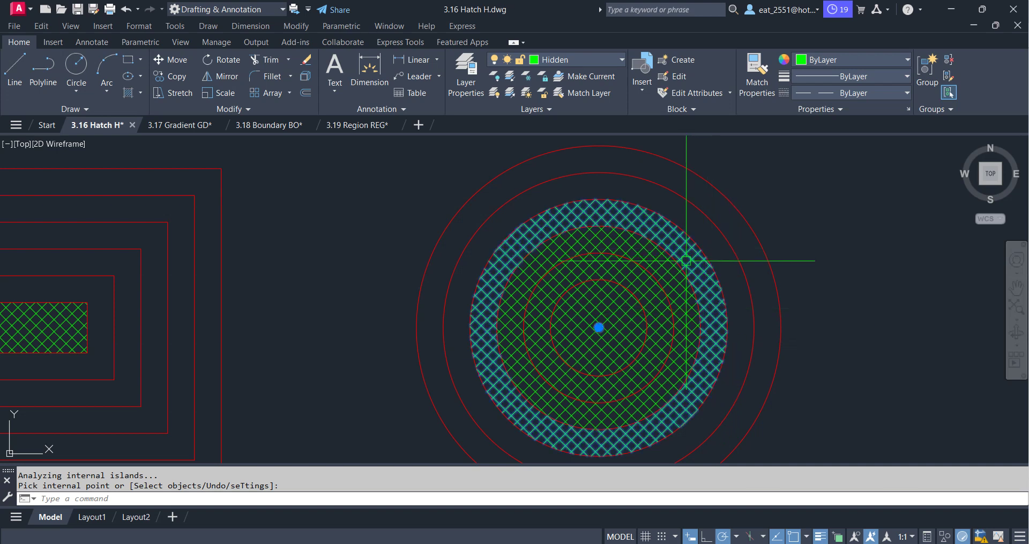
{"action": "left_click", "coordinate": [659, 273]}
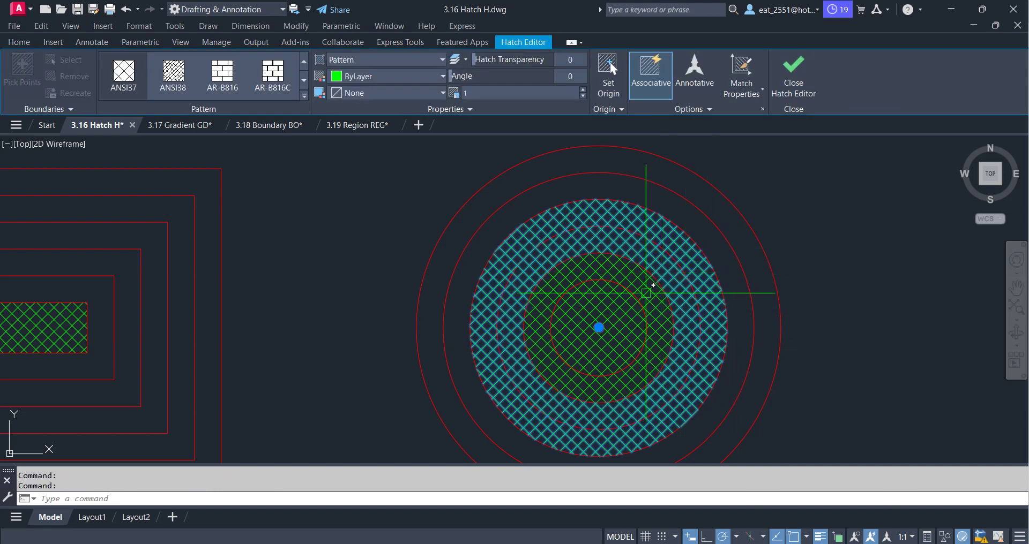
{"action": "left_click", "coordinate": [646, 292]}
{"action": "left_click", "coordinate": [623, 312]}
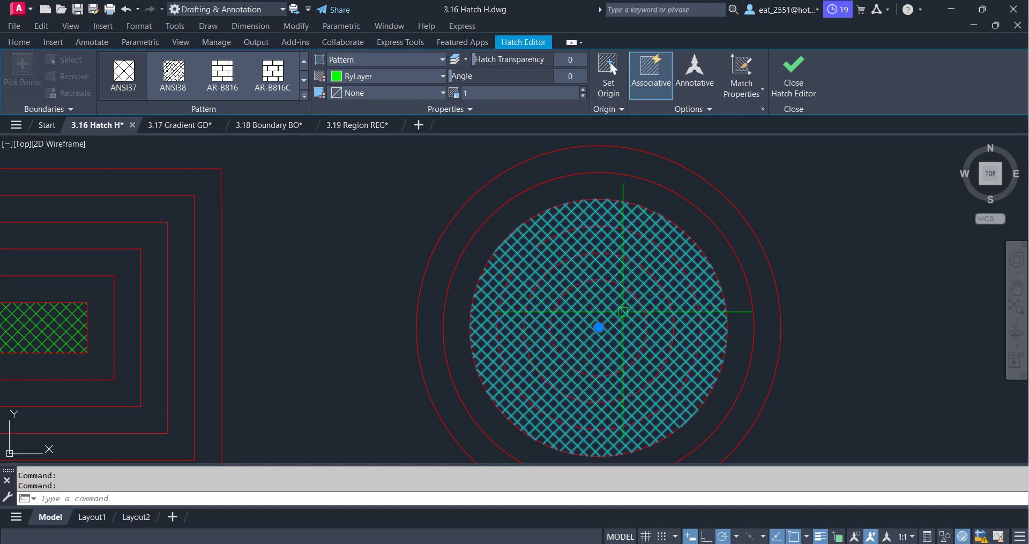
{"action": "key", "text": "Escape"}
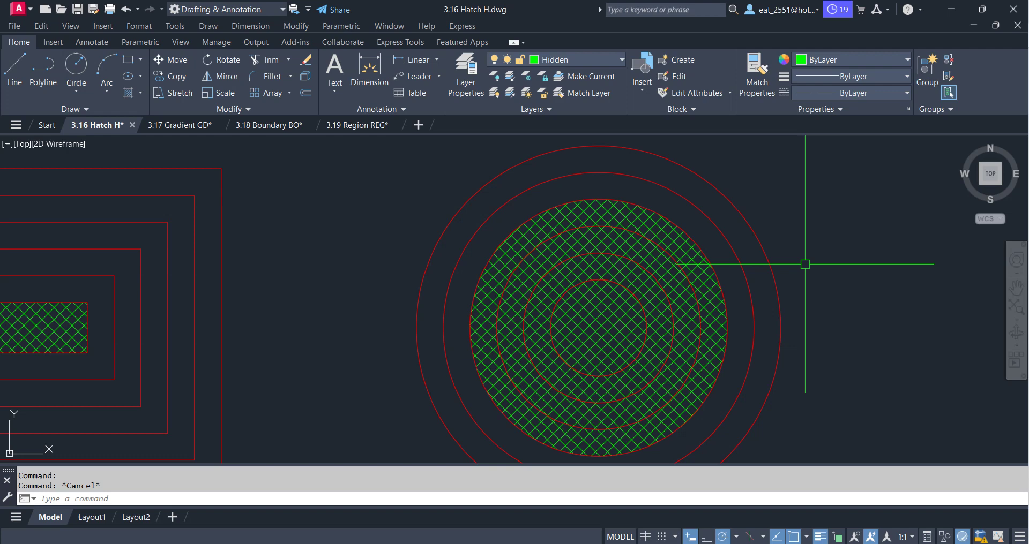
{"action": "scroll", "coordinate": [542, 176], "scroll_direction": "down", "scroll_amount": 2}
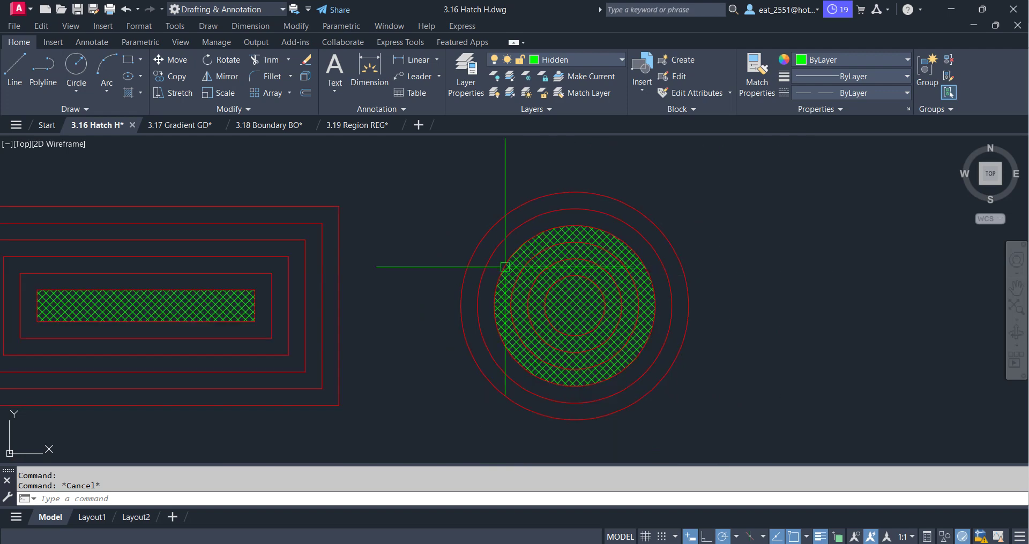
Step: Start a new hatch and review the boundary retention options without changing them
{"action": "scroll", "coordinate": [515, 300], "scroll_direction": "down", "scroll_amount": 2}
{"action": "middle_click", "coordinate": [633, 329]}
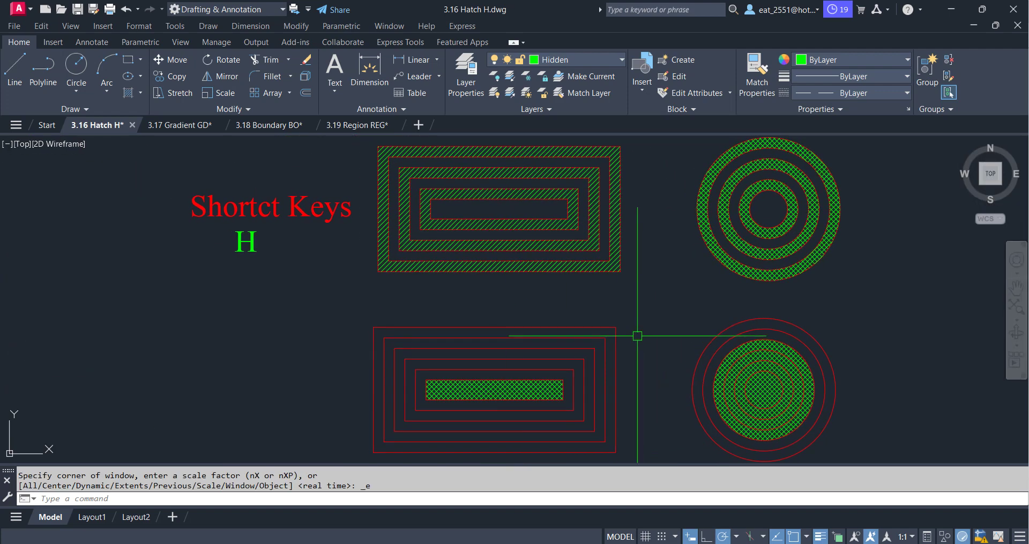
{"action": "type", "text": "h"}
{"action": "key", "text": "Return"}
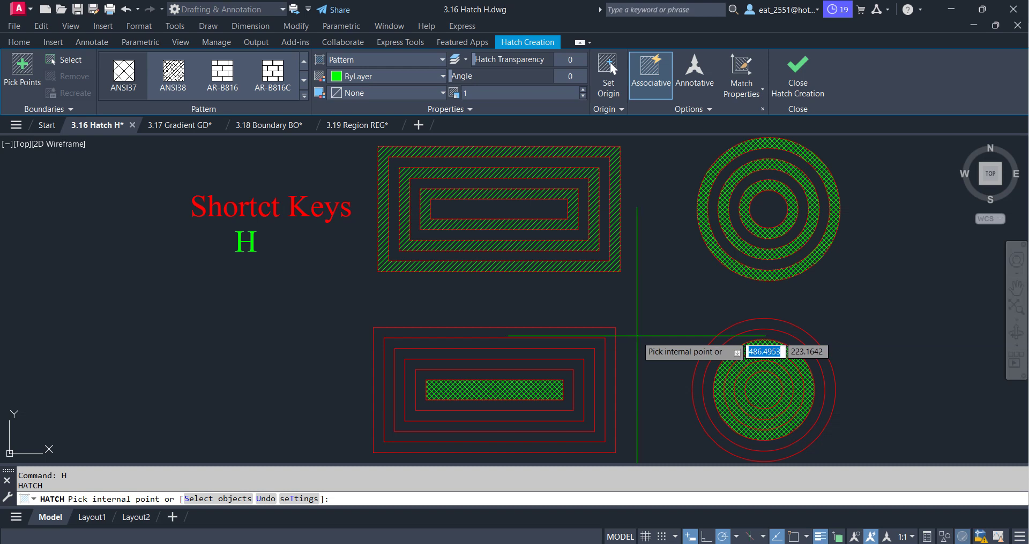
{"action": "left_click", "coordinate": [70, 109]}
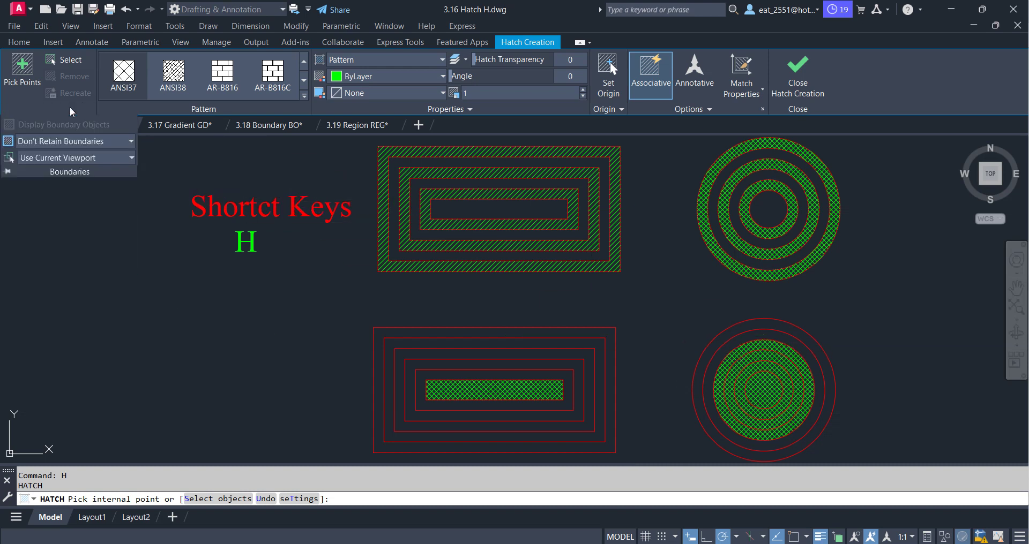
{"action": "left_click", "coordinate": [127, 142]}
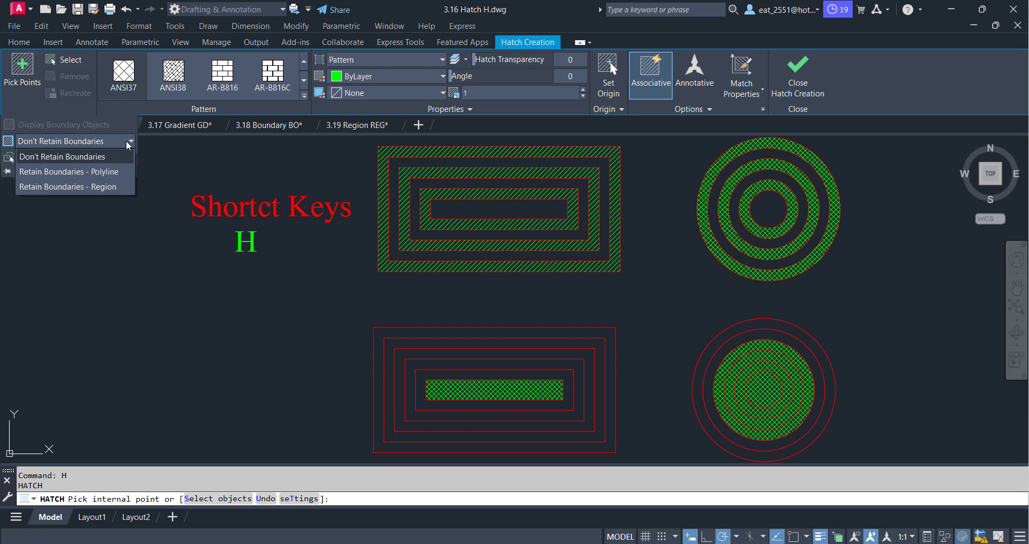
{"action": "left_click", "coordinate": [126, 140]}
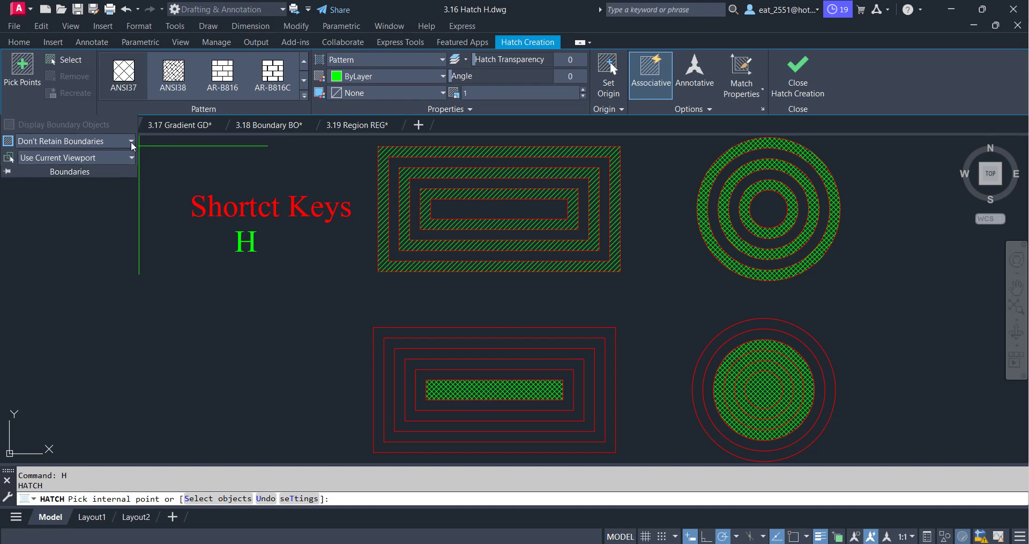
Step: Restart and cancel HATCH a few times while panning to the lower shapes
{"action": "key", "text": "Escape"}
{"action": "key", "text": "Escape"}
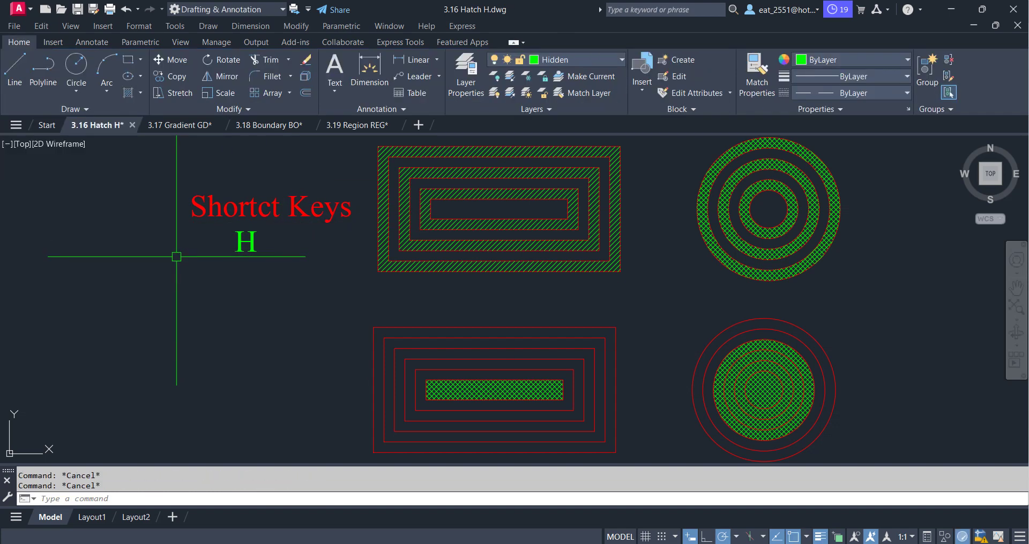
{"action": "type", "text": "h"}
{"action": "key", "text": "Return"}
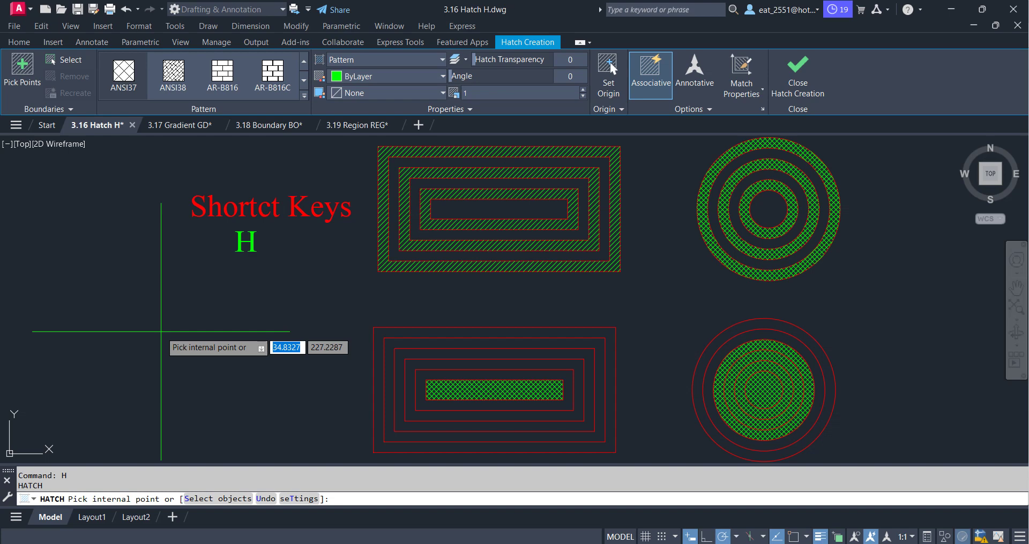
{"action": "key", "text": "Escape"}
{"action": "type", "text": "h"}
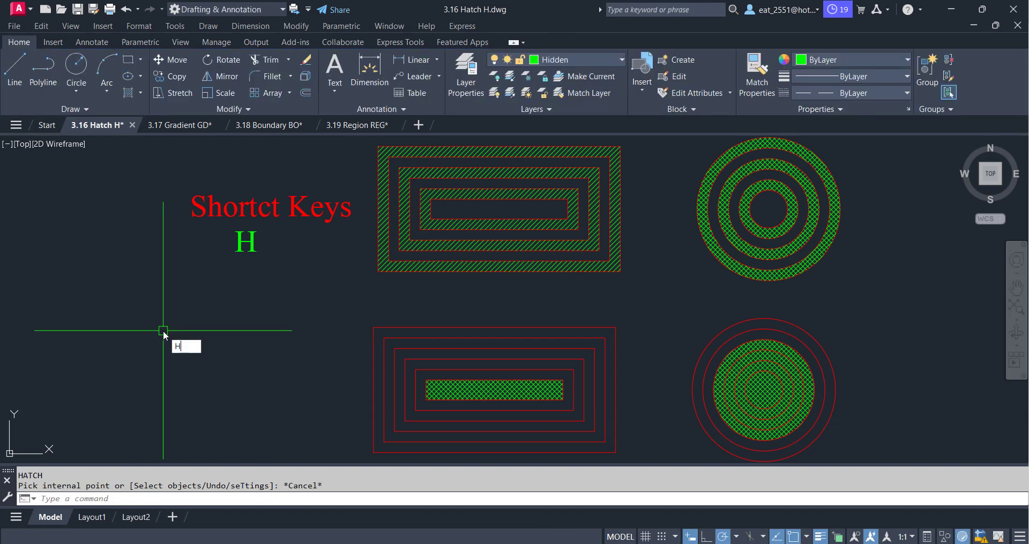
{"action": "key", "text": "Return"}
{"action": "middle_click_drag", "start_coordinate": [260, 334], "coordinate": [239, 306]}
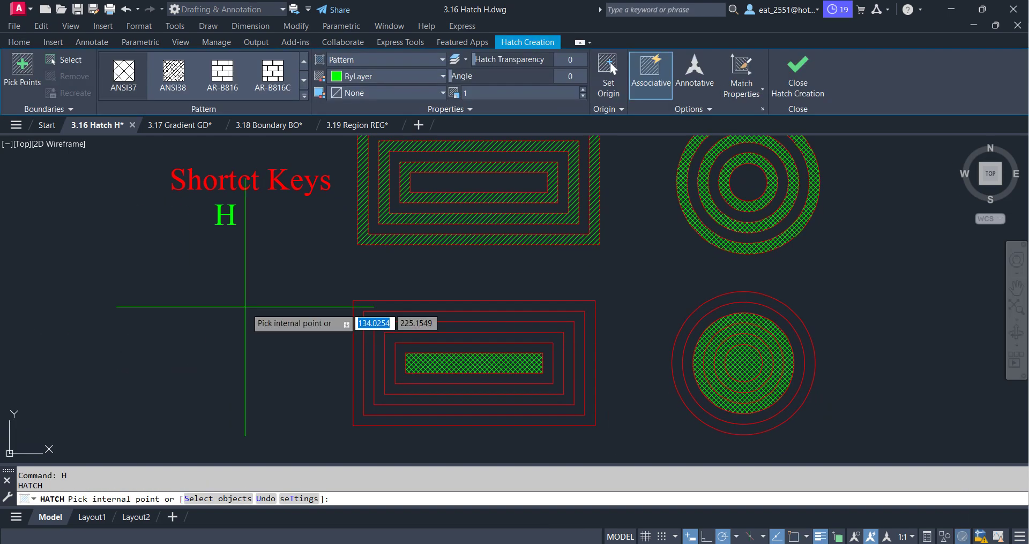
{"action": "key", "text": "Escape"}
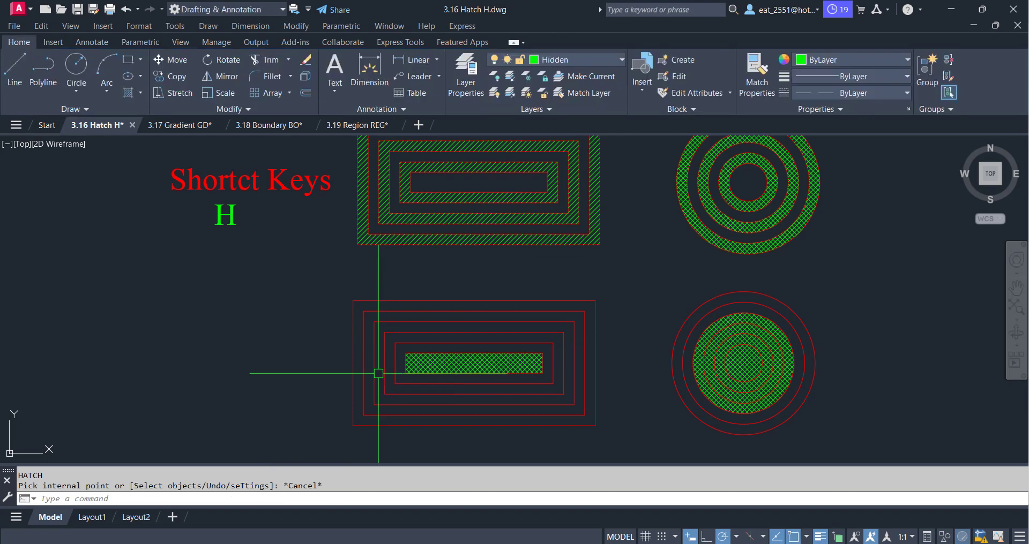
Step: Erase the hatches in the lower rectangle, the outer ring and the centre disk
{"action": "left_click", "coordinate": [448, 363]}
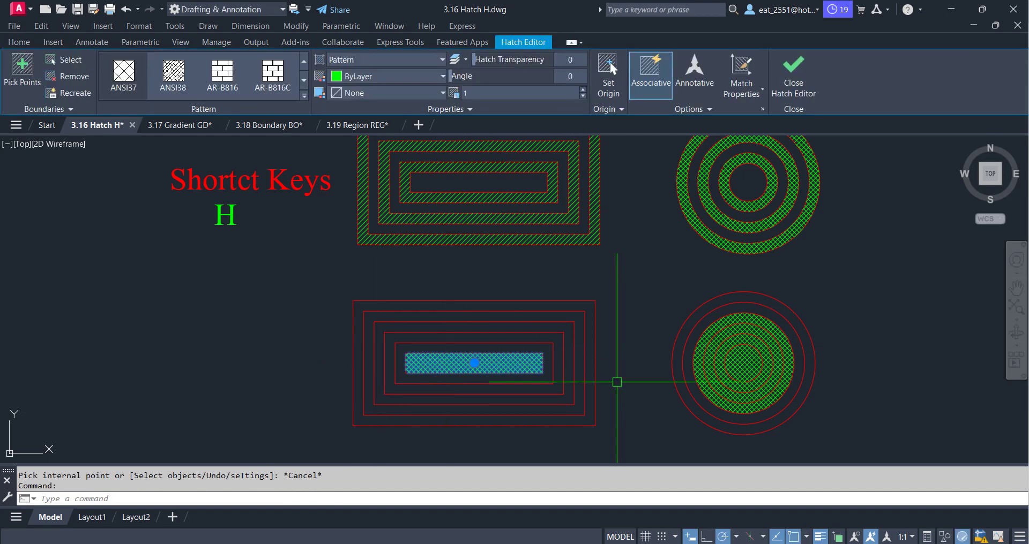
{"action": "key", "text": "Delete"}
{"action": "scroll", "coordinate": [777, 367], "scroll_direction": "up", "scroll_amount": 4}
{"action": "left_click", "coordinate": [726, 265]}
{"action": "key", "text": "Delete"}
{"action": "left_click", "coordinate": [688, 305]}
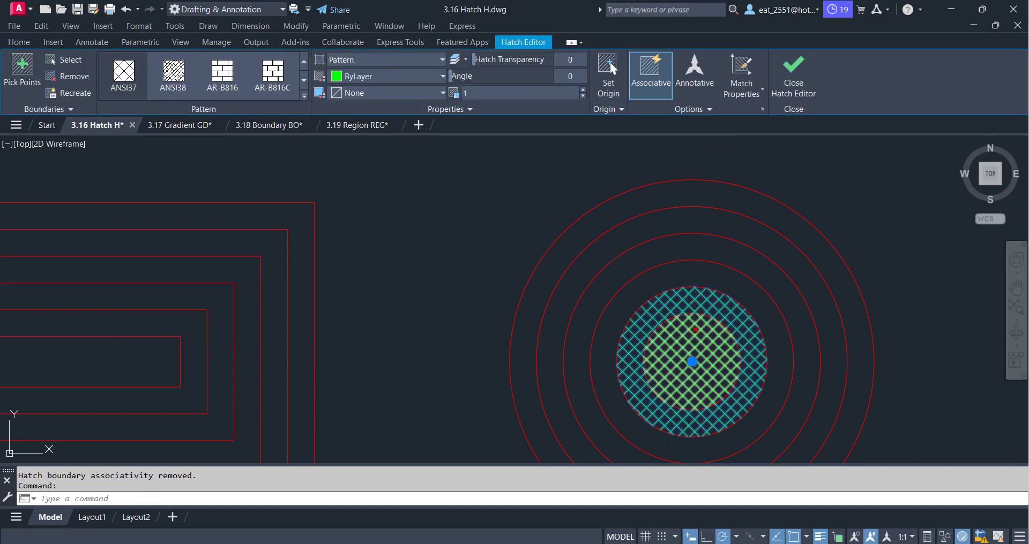
{"action": "key", "text": "Delete"}
{"action": "middle_click", "coordinate": [574, 360]}
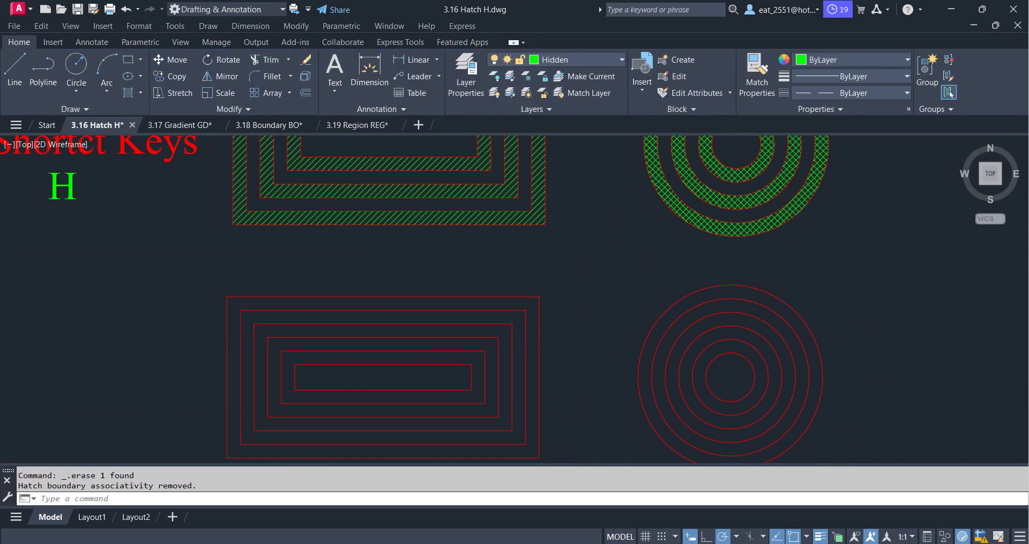
{"action": "middle_click_drag", "start_coordinate": [574, 360], "coordinate": [563, 339]}
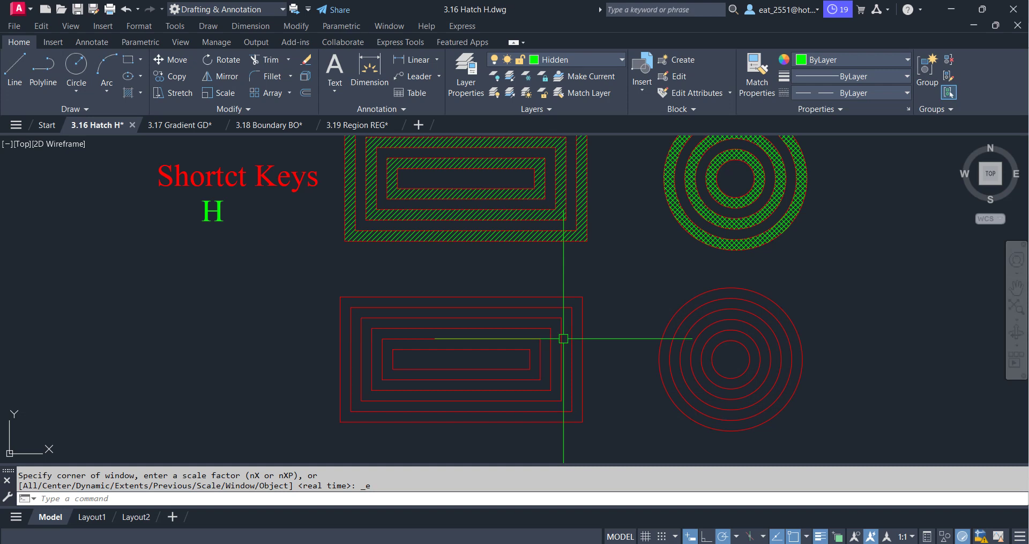
Step: Start HATCH and try the Ignore, then Outer island detection modes
{"action": "type", "text": "h"}
{"action": "key", "text": "Return"}
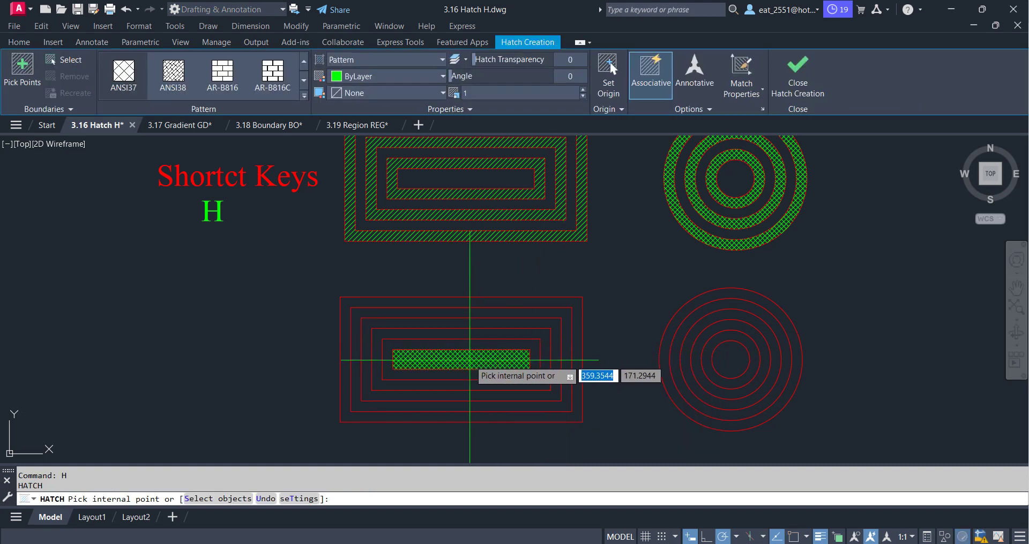
{"action": "left_click", "coordinate": [708, 108]}
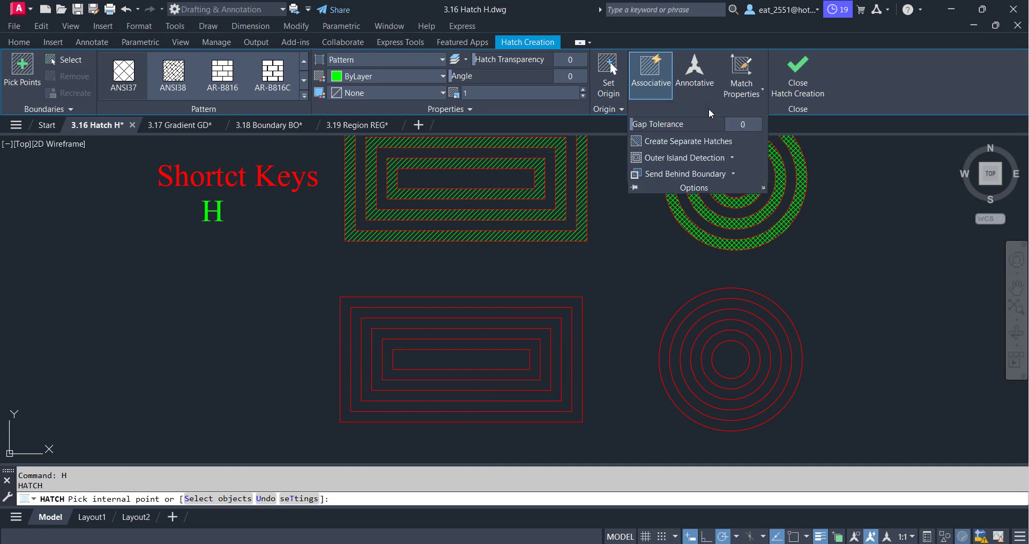
{"action": "left_click", "coordinate": [733, 158]}
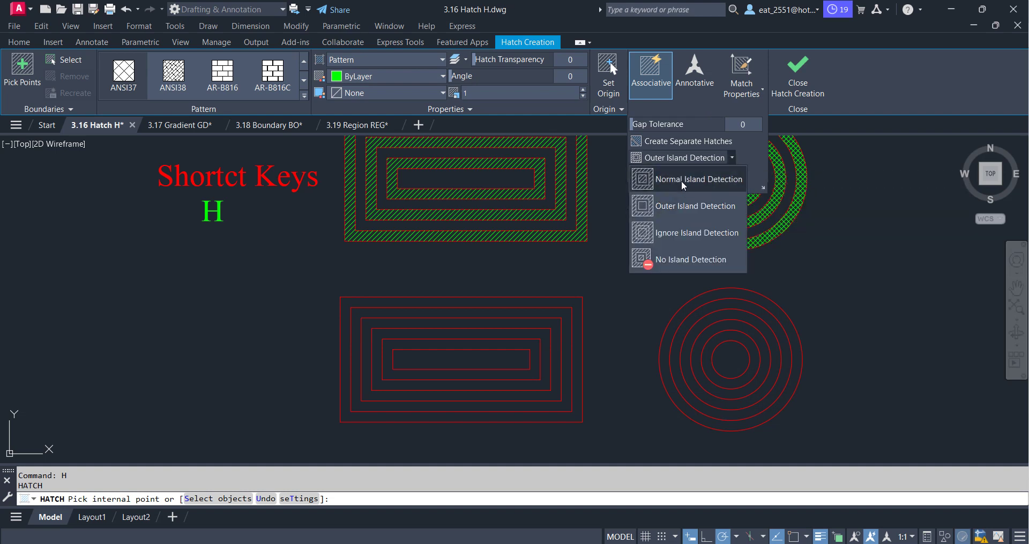
{"action": "left_click", "coordinate": [665, 234]}
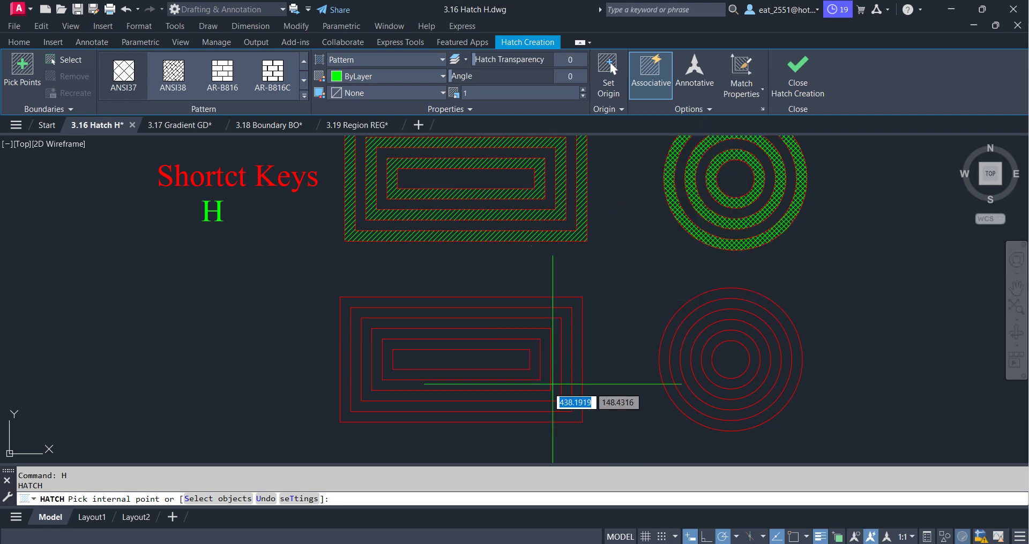
{"action": "scroll", "coordinate": [749, 393], "scroll_direction": "up", "scroll_amount": 2}
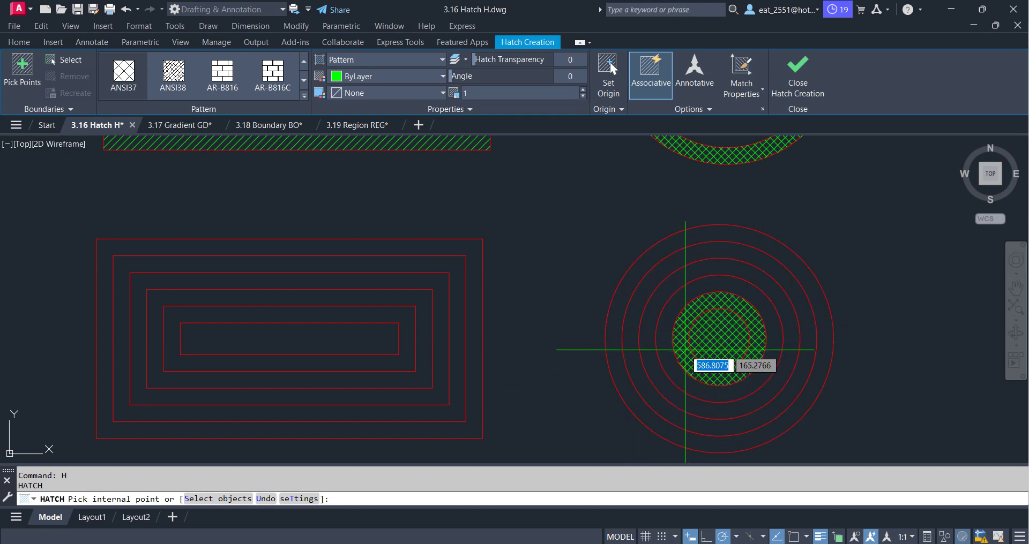
{"action": "left_click", "coordinate": [709, 106]}
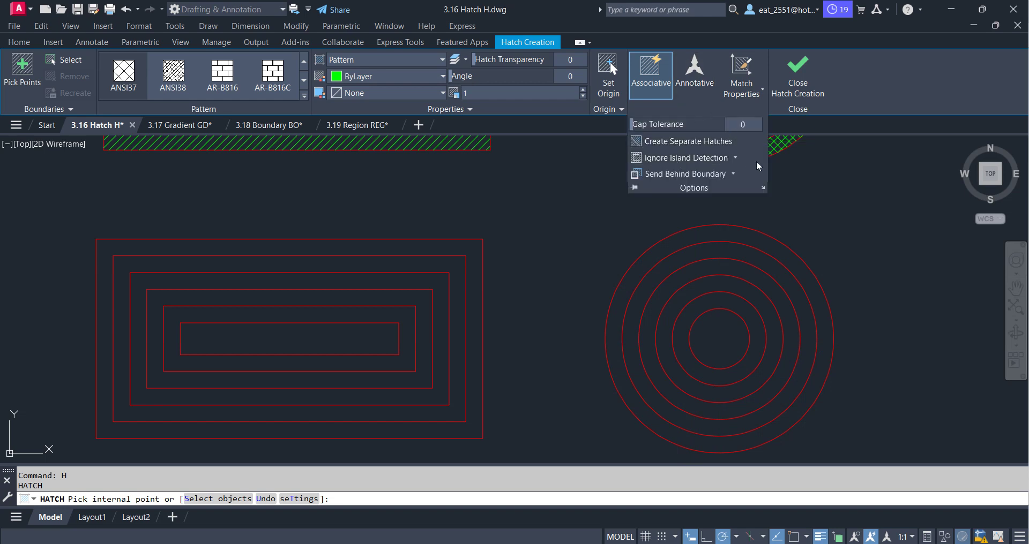
{"action": "left_click", "coordinate": [735, 158]}
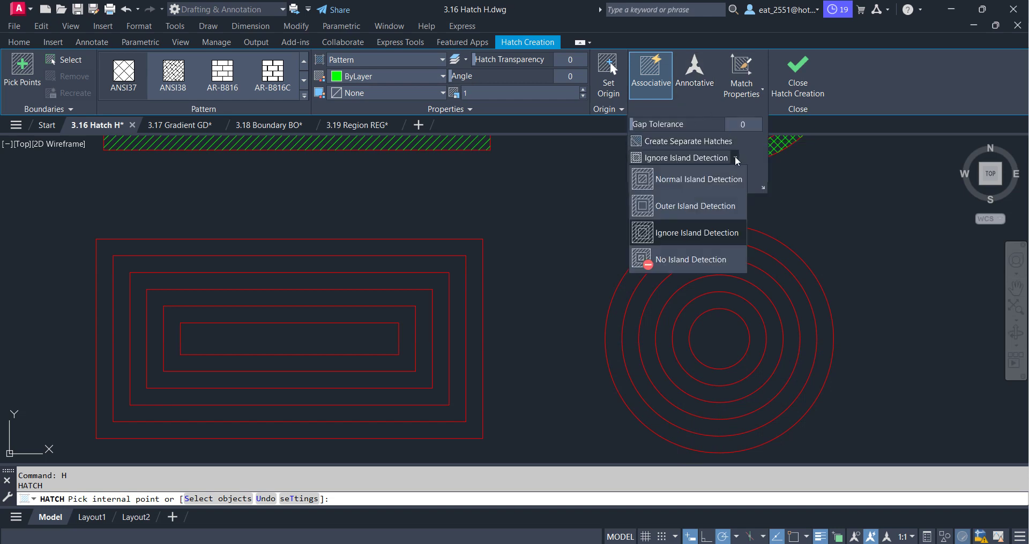
{"action": "left_click", "coordinate": [689, 205]}
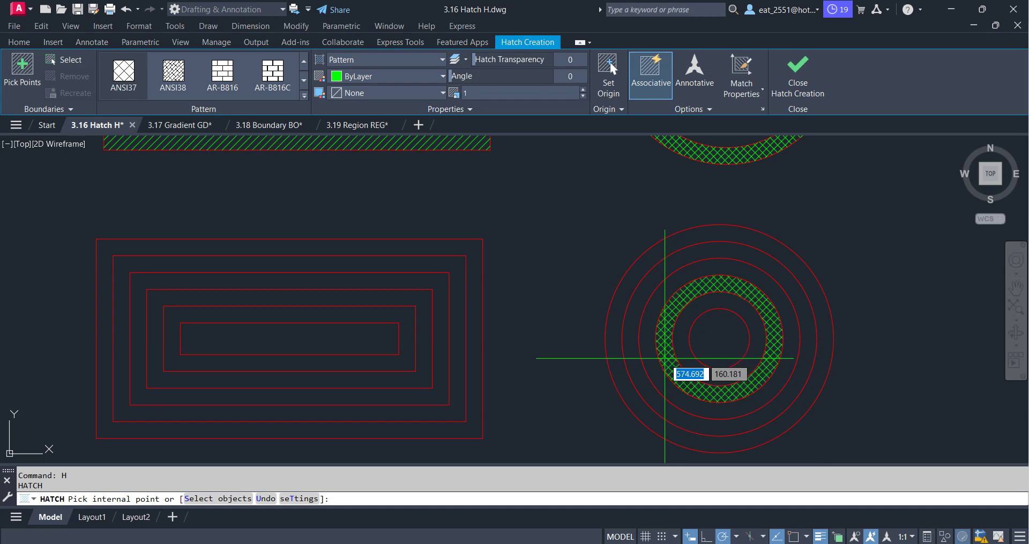
Step: Hatch the lower concentric circles with Normal Island Detection, then select that hatch
{"action": "left_click", "coordinate": [718, 109]}
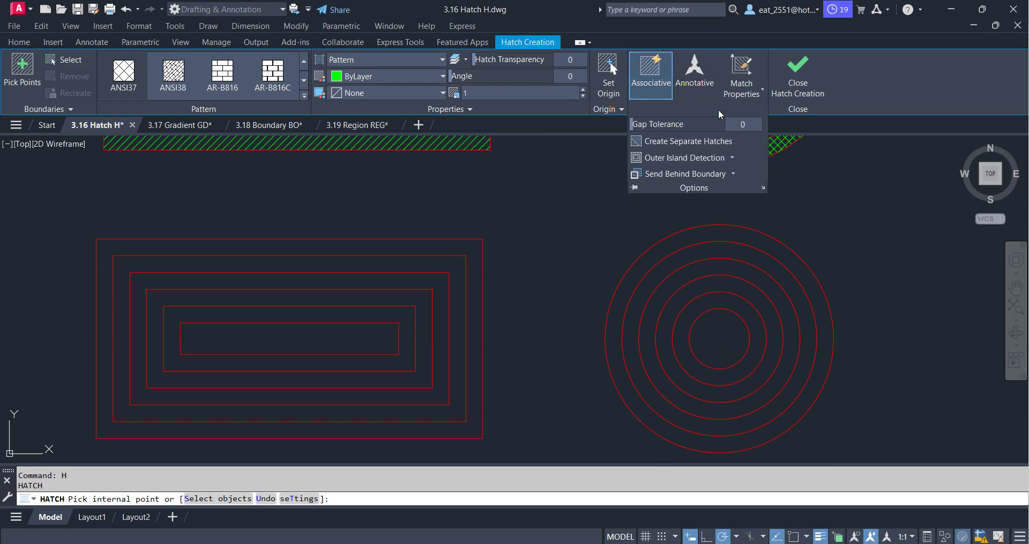
{"action": "left_click", "coordinate": [730, 159]}
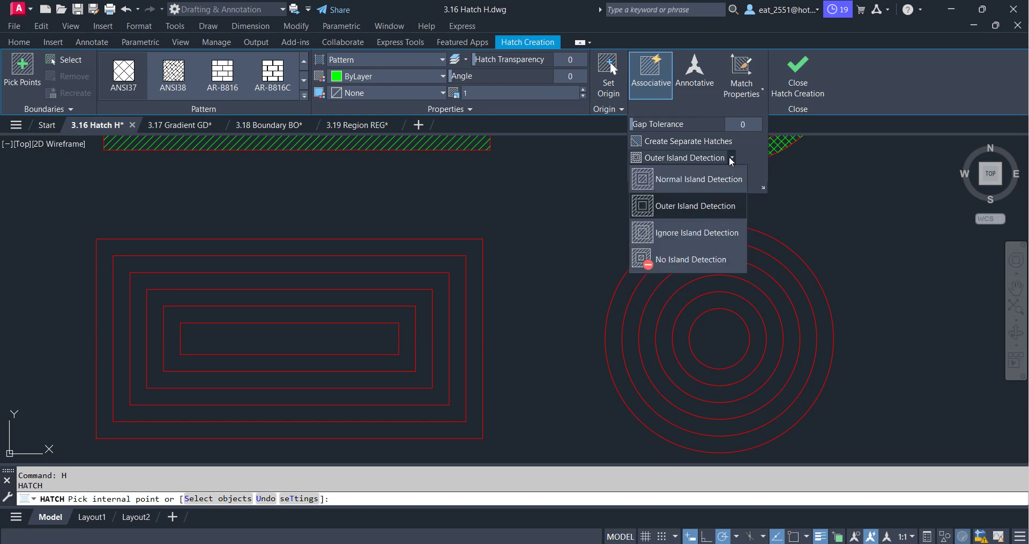
{"action": "left_click", "coordinate": [691, 183]}
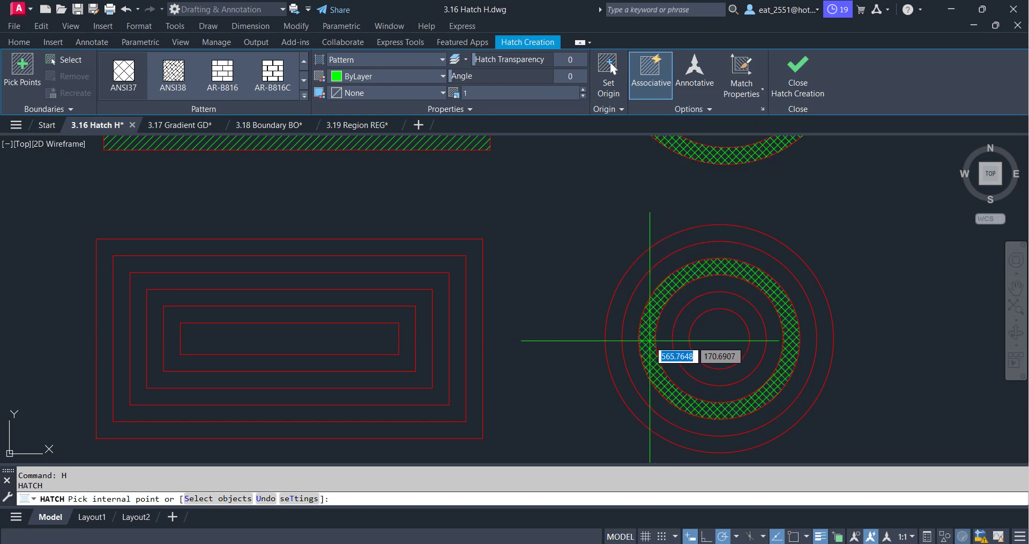
{"action": "left_click", "coordinate": [629, 347]}
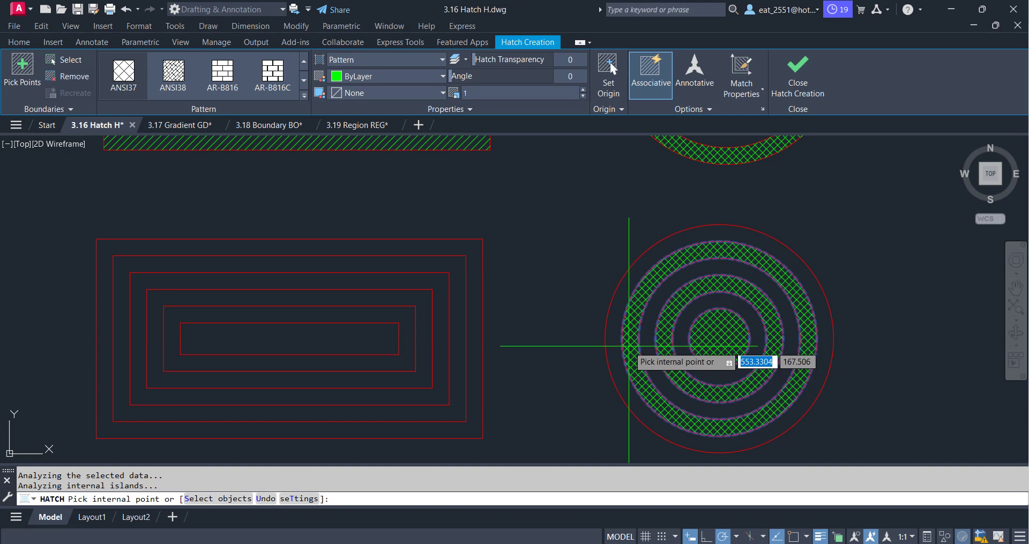
{"action": "key", "text": "Return"}
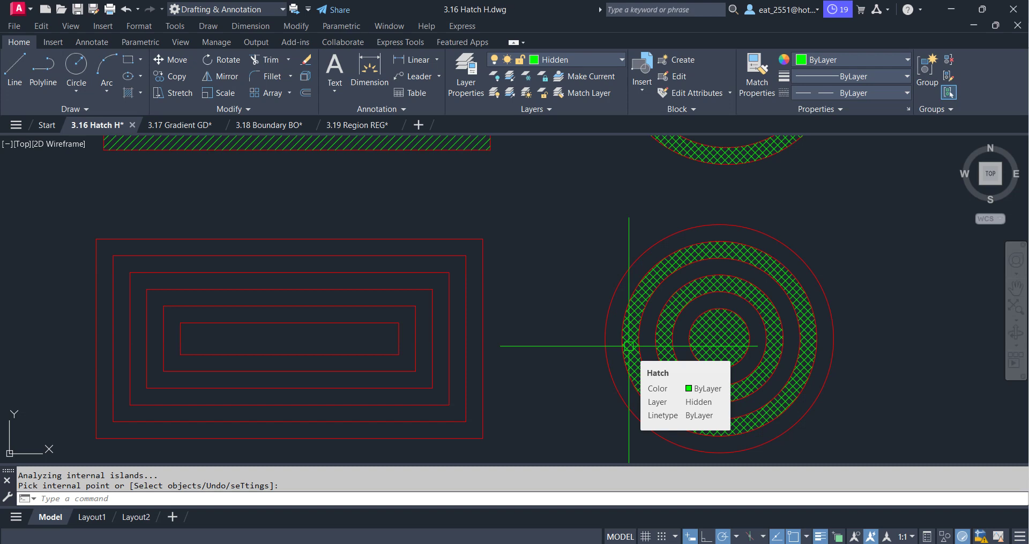
{"action": "key", "text": "Escape"}
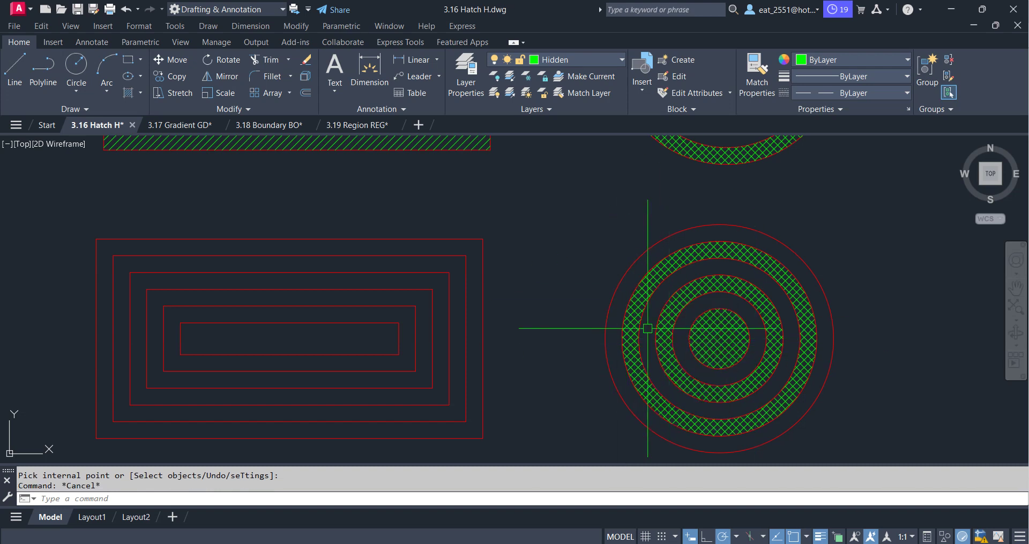
{"action": "left_click", "coordinate": [627, 339]}
Step: Replace the alternating-ring hatch with an Outer Island Detection hatch filling only the centre disc
{"action": "key", "text": "Delete"}
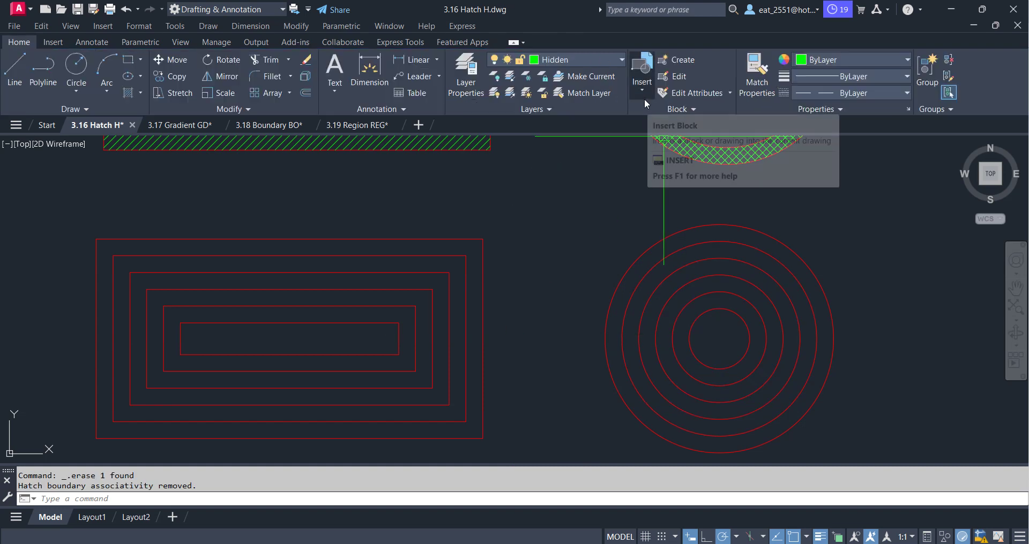
{"action": "type", "text": "h"}
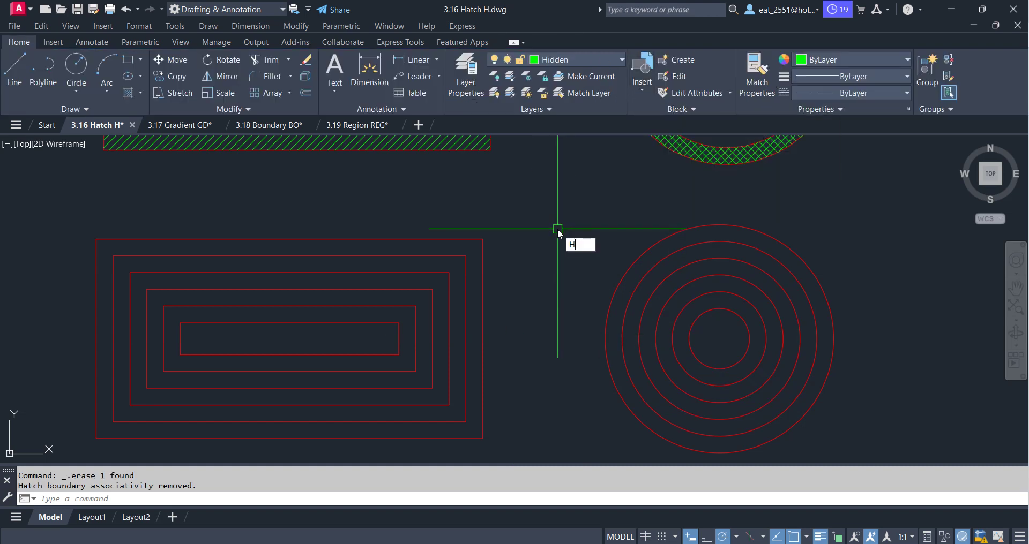
{"action": "key", "text": "Return"}
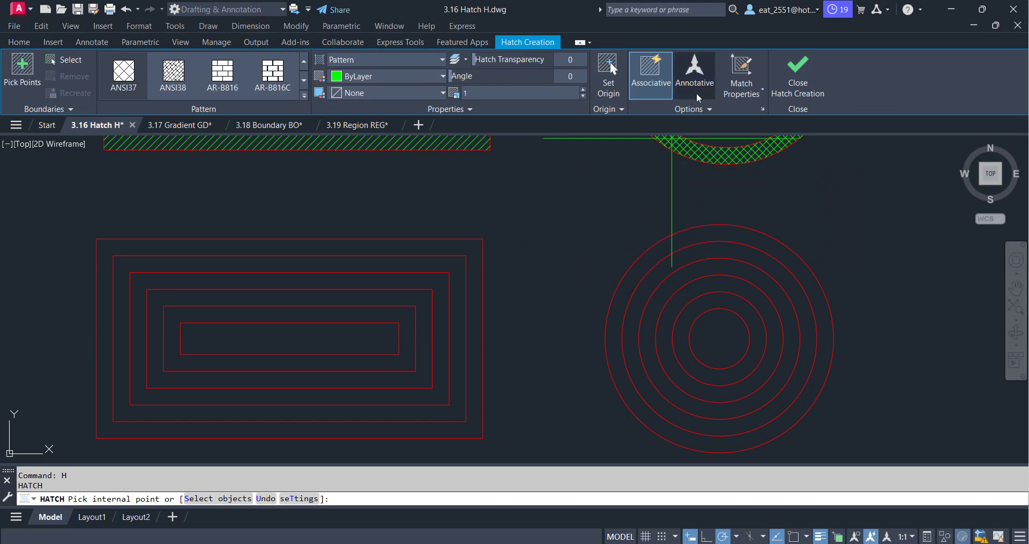
{"action": "left_click", "coordinate": [709, 109]}
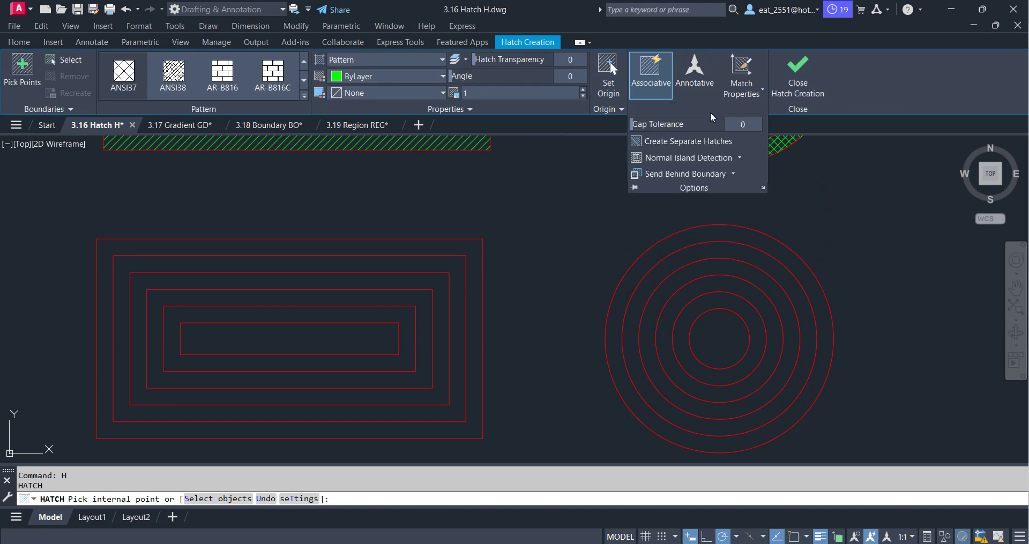
{"action": "left_click", "coordinate": [739, 157]}
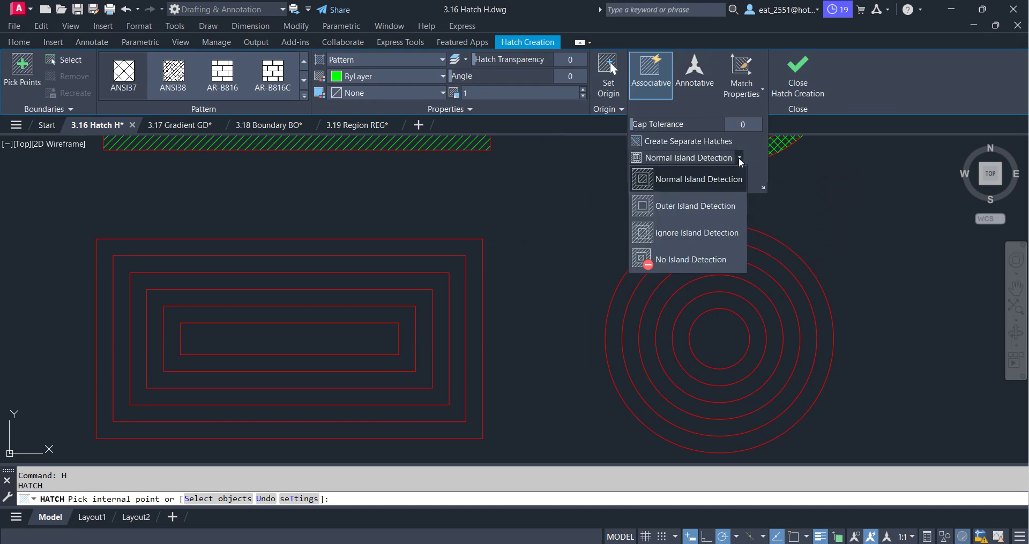
{"action": "left_click", "coordinate": [703, 204]}
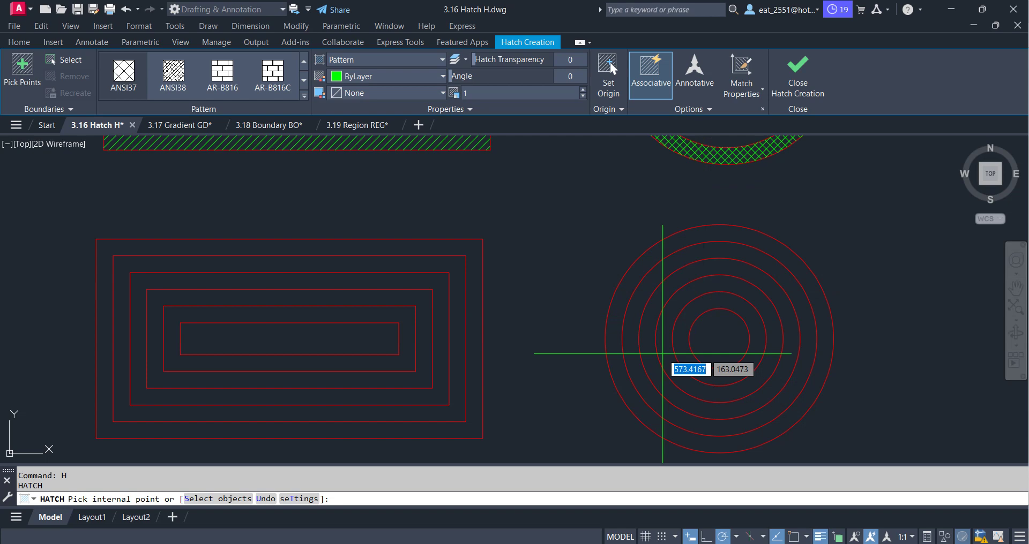
{"action": "left_click", "coordinate": [705, 345]}
{"action": "key", "text": "Return"}
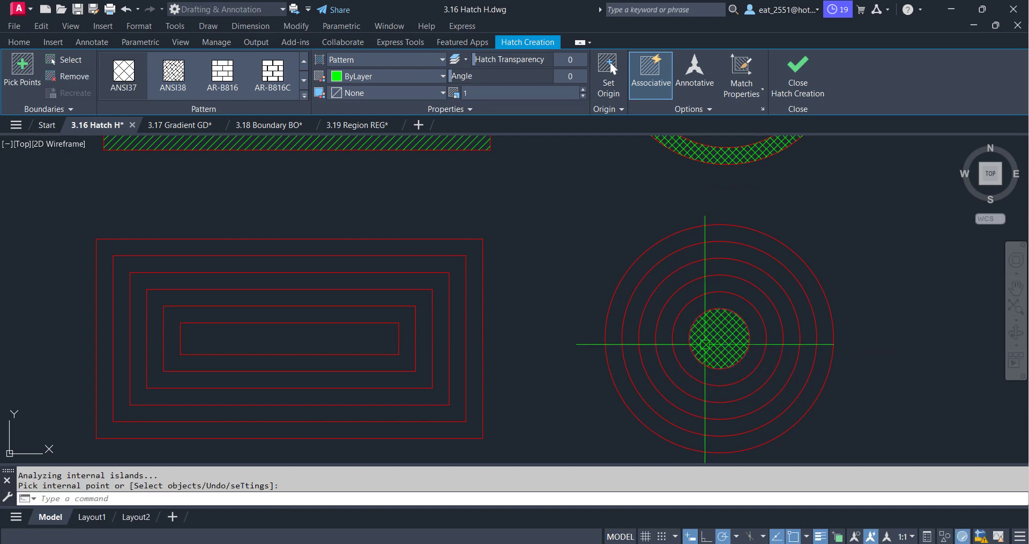
{"action": "scroll", "coordinate": [834, 453], "scroll_direction": "down", "scroll_amount": 1}
{"action": "middle_click", "coordinate": [584, 273]}
{"action": "middle_click", "coordinate": [585, 274]}
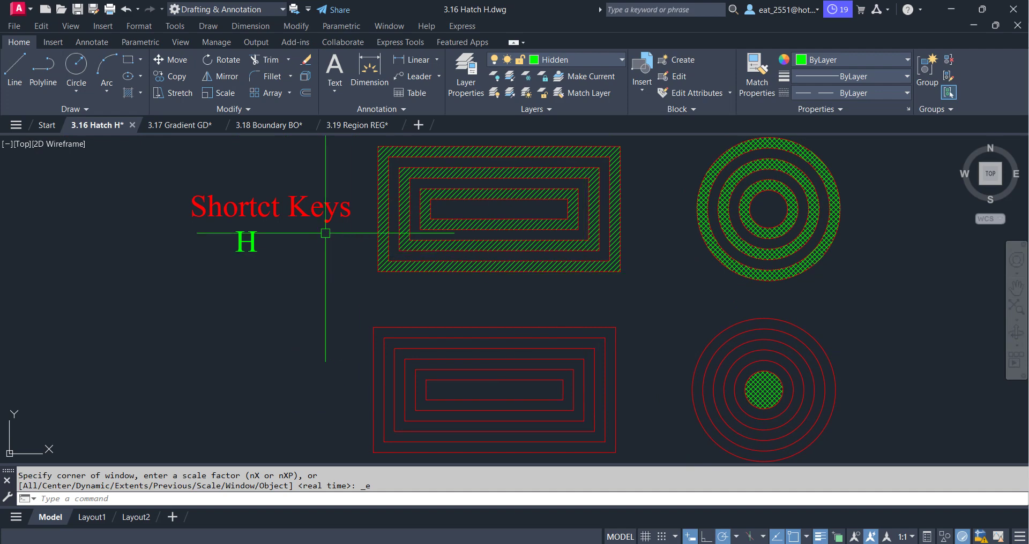
Step: Switch to the 3.17 Gradient GD drawing and start the GD gradient command
{"action": "left_click", "coordinate": [192, 124]}
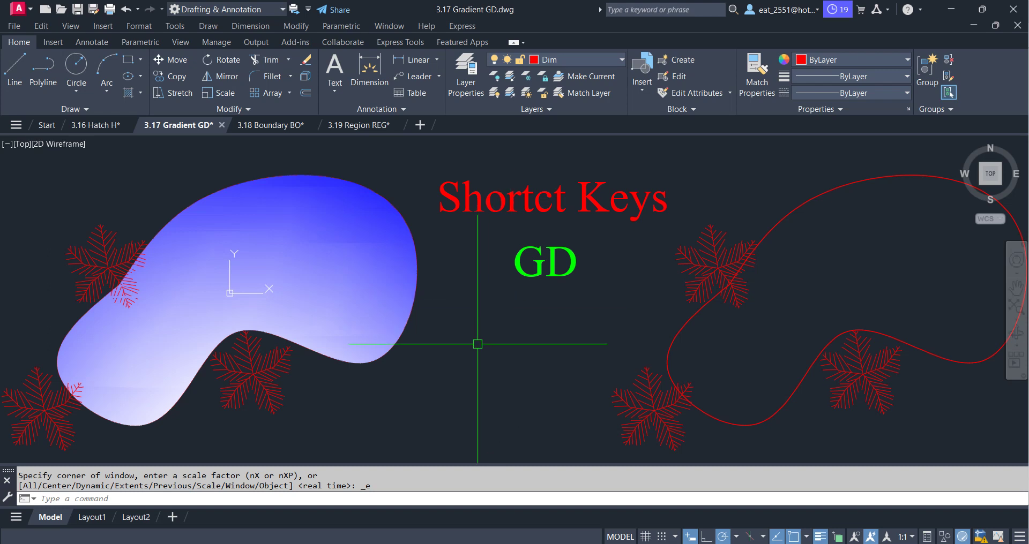
{"action": "type", "text": "G"}
{"action": "type", "text": "D"}
Step: Fill the right-hand closed curve with a gradient whose second colour is white, using GD
{"action": "key", "text": "Return"}
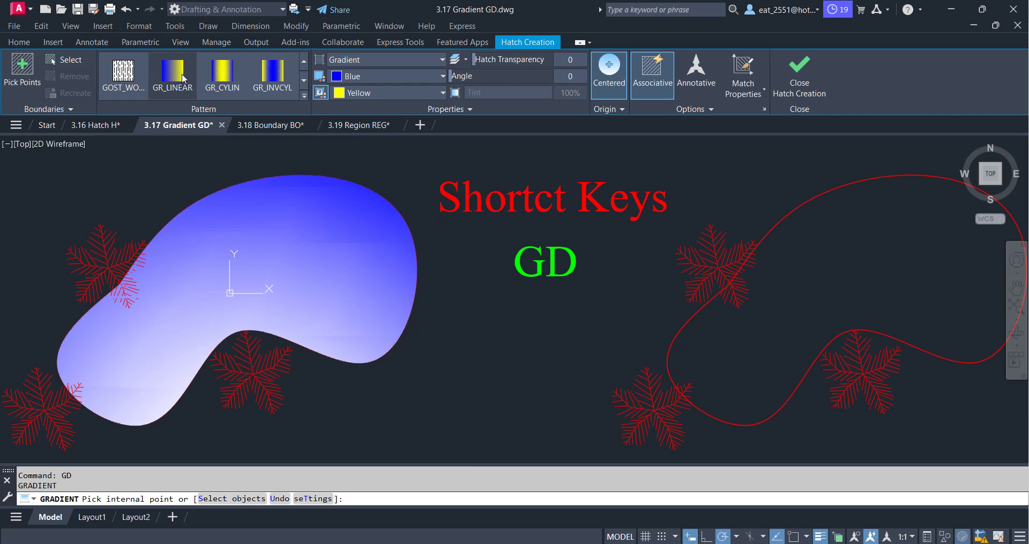
{"action": "left_click", "coordinate": [427, 94]}
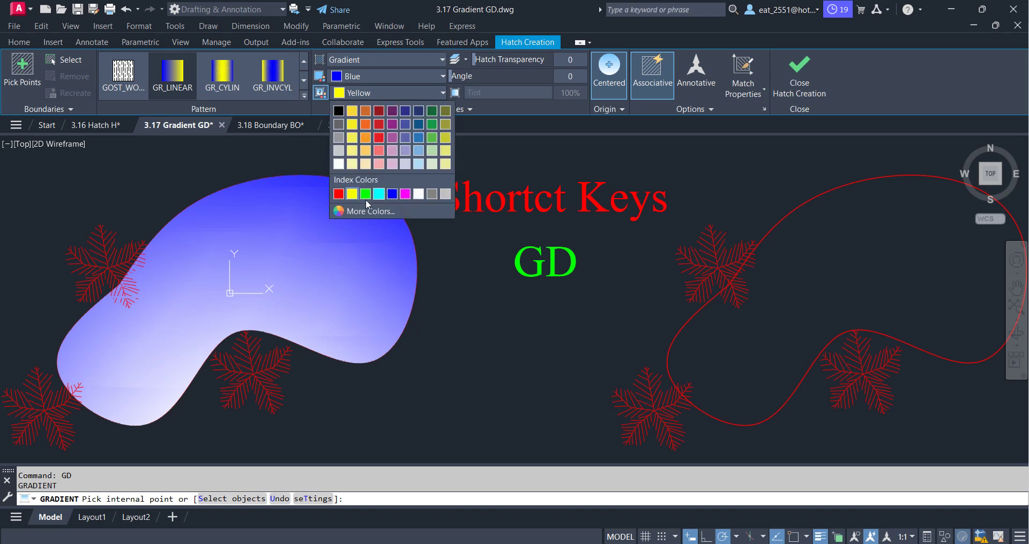
{"action": "left_click", "coordinate": [418, 193]}
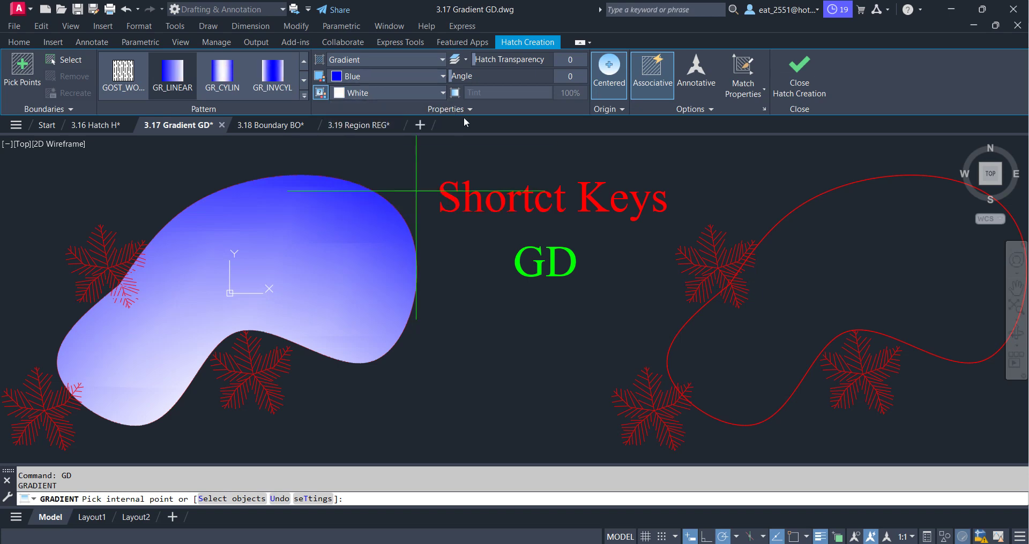
{"action": "middle_click_drag", "start_coordinate": [906, 300], "coordinate": [689, 294]}
{"action": "left_click", "coordinate": [676, 262]}
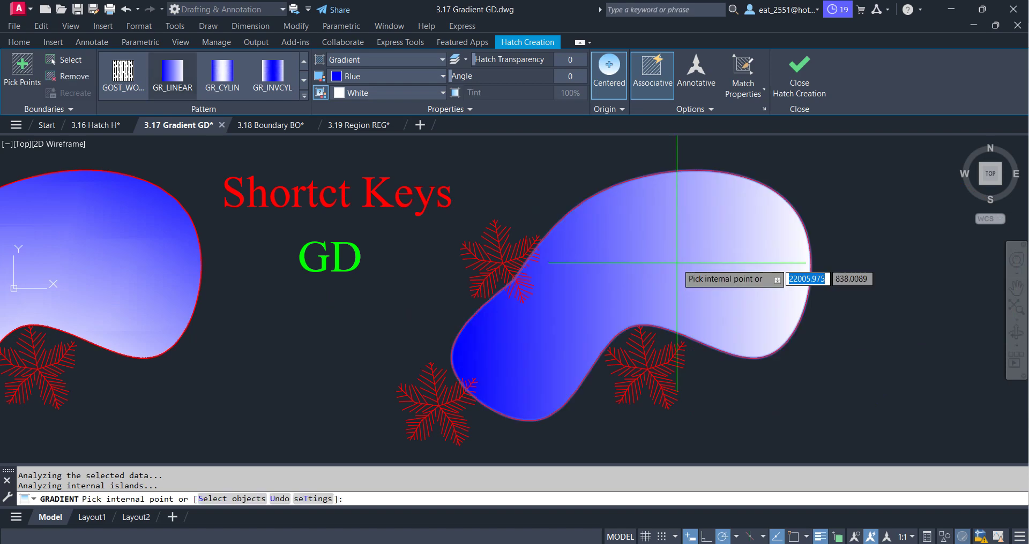
{"action": "key", "text": "Return"}
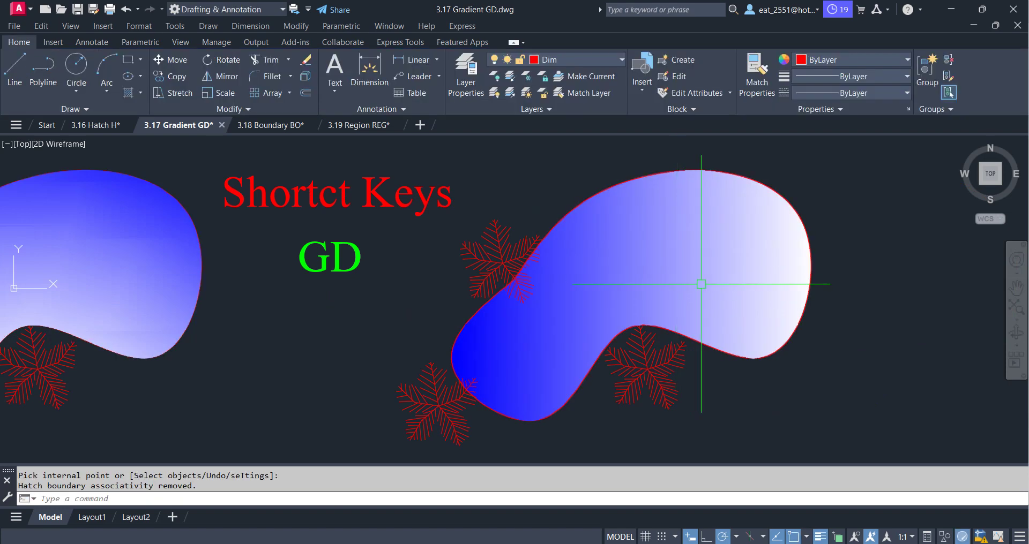
Step: Change the new fill to the GR_INVCYL gradient, then switch to the 3.18 Boundary BO drawing
{"action": "middle_click_drag", "start_coordinate": [700, 284], "coordinate": [754, 290]}
{"action": "left_click", "coordinate": [749, 268]}
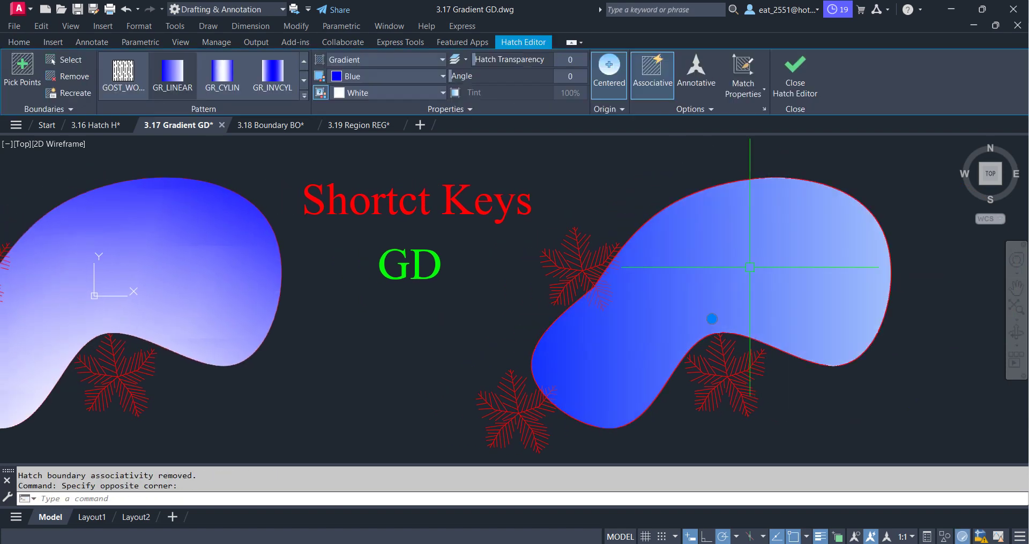
{"action": "left_click", "coordinate": [273, 72]}
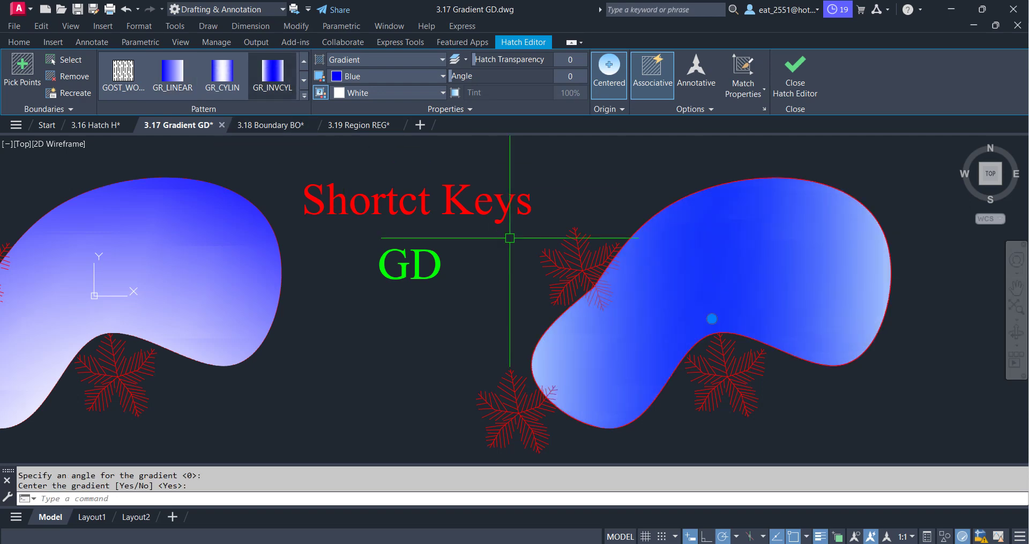
{"action": "key", "text": "Escape"}
{"action": "middle_click", "coordinate": [432, 349]}
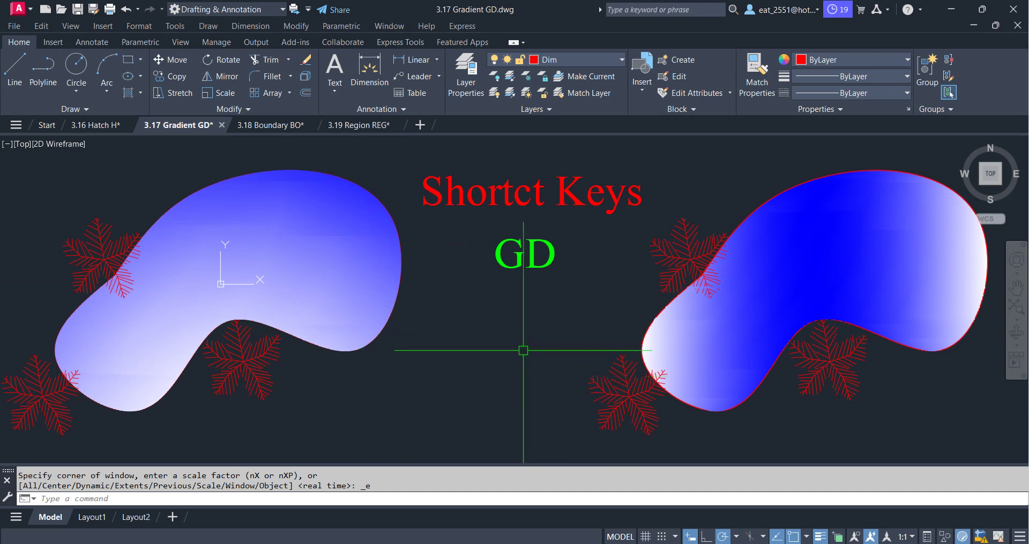
{"action": "left_click", "coordinate": [270, 125]}
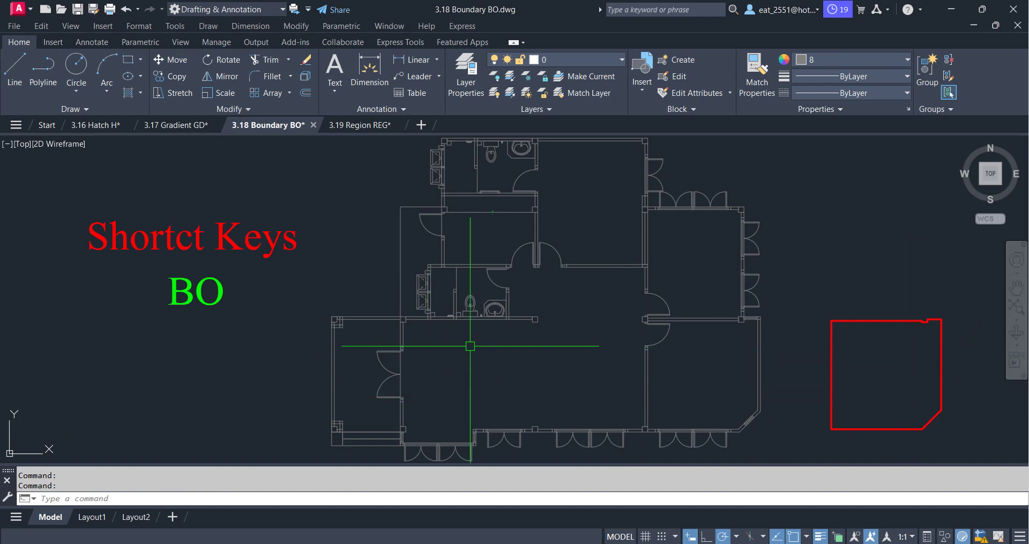
Step: Make Profile the current layer and hide the door arc and leaf
{"action": "left_click", "coordinate": [600, 61]}
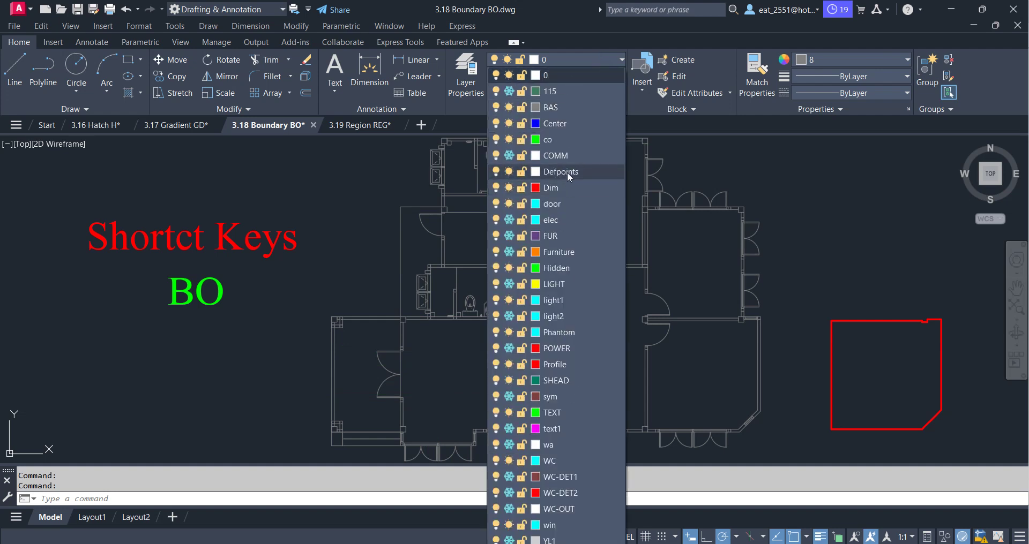
{"action": "left_click", "coordinate": [563, 365]}
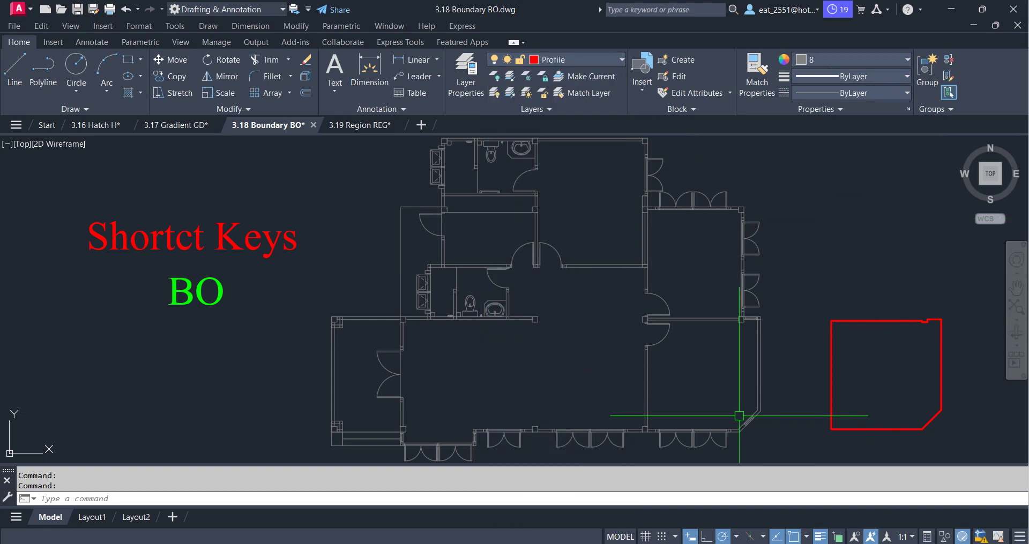
{"action": "scroll", "coordinate": [602, 322], "scroll_direction": "up", "scroll_amount": 3}
{"action": "scroll", "coordinate": [600, 258], "scroll_direction": "up", "scroll_amount": 3}
{"action": "left_click", "coordinate": [572, 174]}
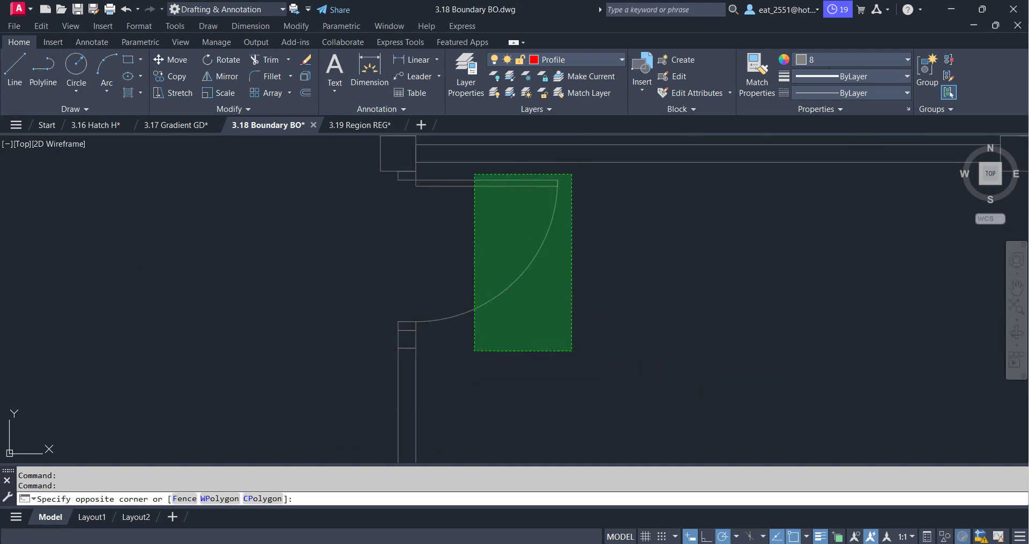
{"action": "left_click", "coordinate": [474, 351]}
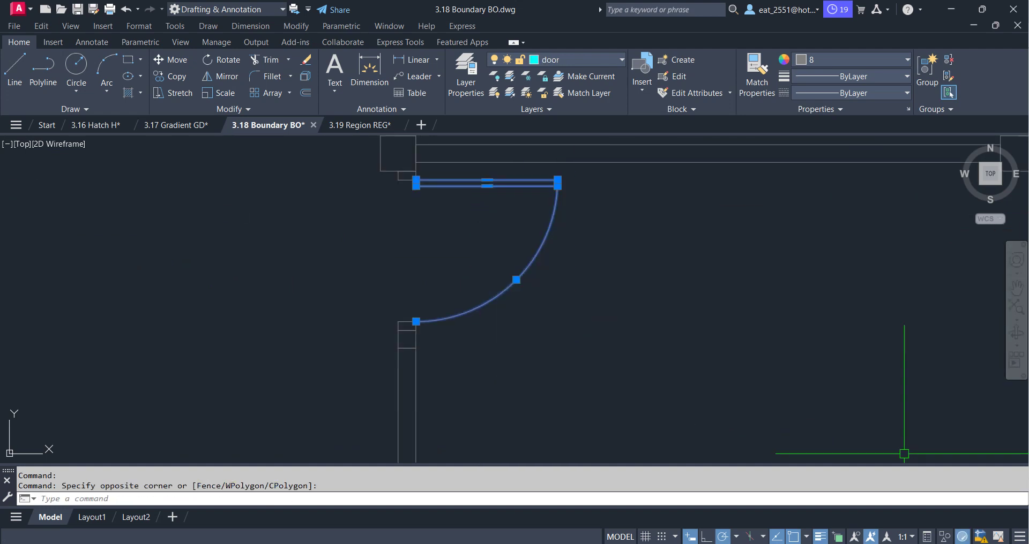
{"action": "left_click", "coordinate": [981, 536]}
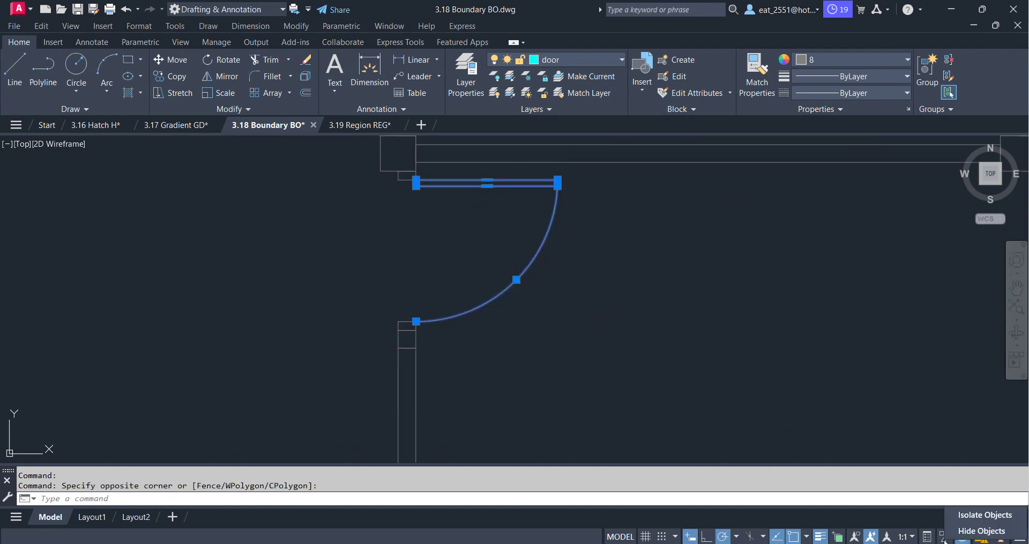
{"action": "left_click", "coordinate": [978, 532]}
Step: Draw a line across the doorway to close the opening
{"action": "left_click", "coordinate": [14, 69]}
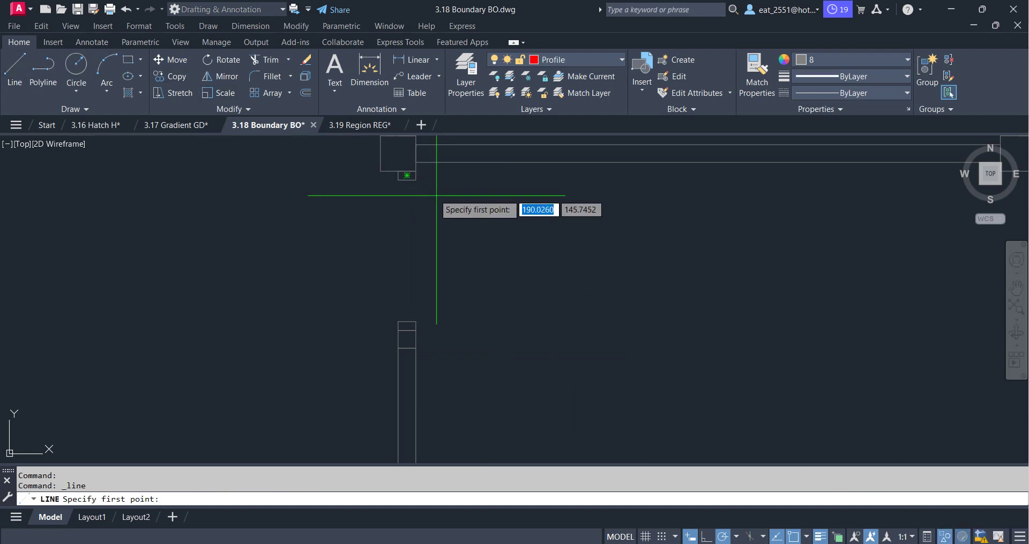
{"action": "left_click", "coordinate": [416, 180]}
{"action": "left_click", "coordinate": [416, 322]}
{"action": "right_click", "coordinate": [503, 253]}
{"action": "left_click", "coordinate": [516, 259]}
{"action": "scroll", "coordinate": [488, 277], "scroll_direction": "down", "scroll_amount": 3}
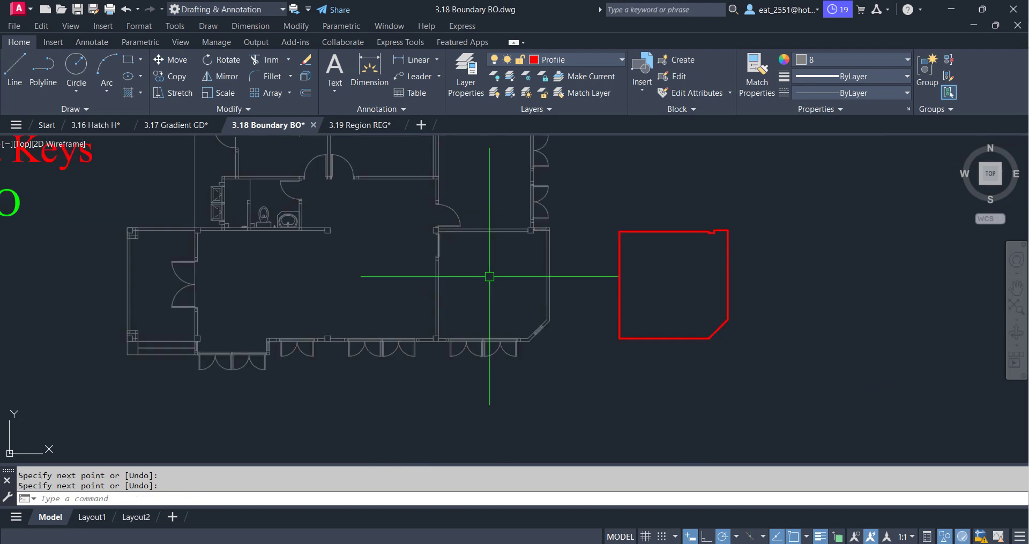
{"action": "middle_click_drag", "start_coordinate": [488, 277], "coordinate": [583, 292]}
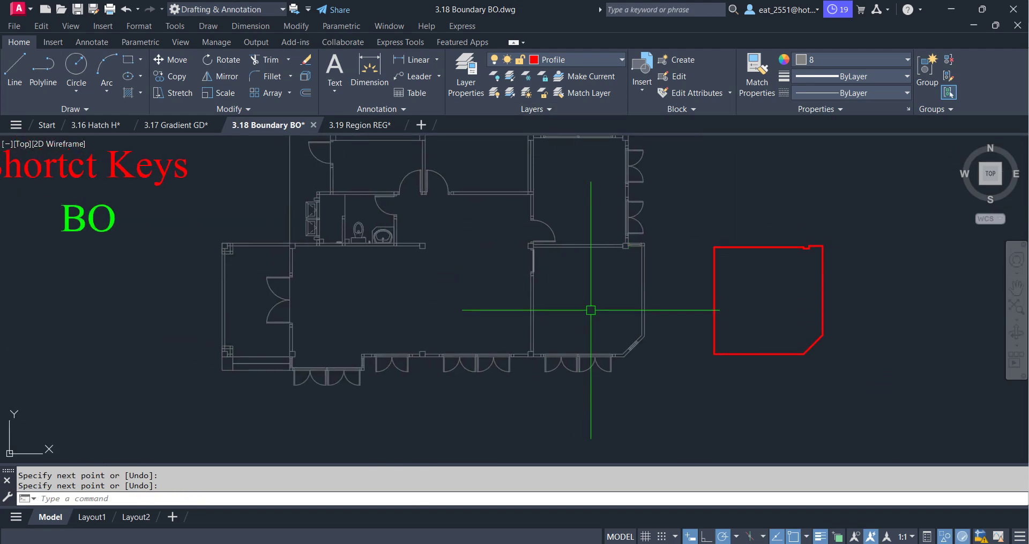
Step: Create a boundary polyline with BO by picking inside the lower-right room
{"action": "type", "text": "BO"}
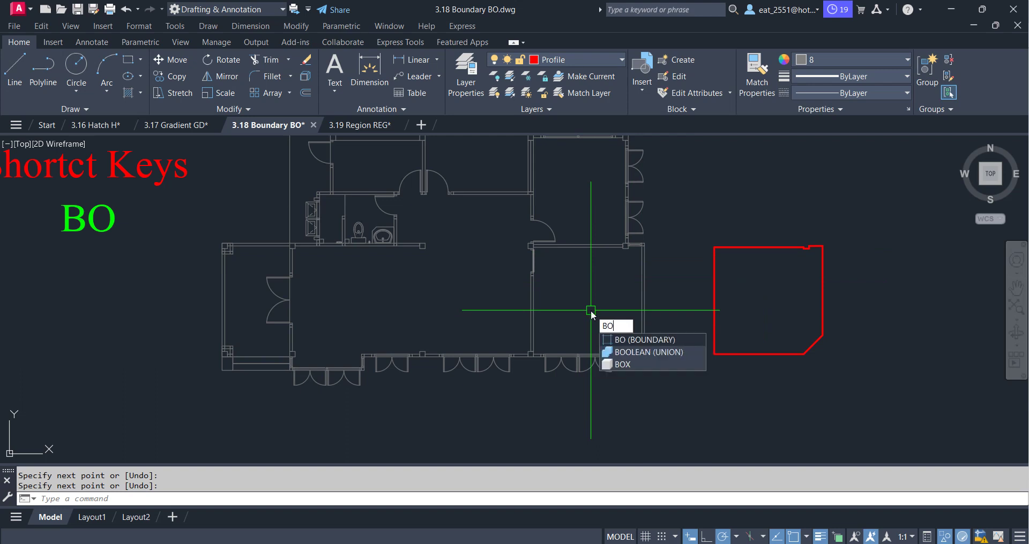
{"action": "key", "text": "Return"}
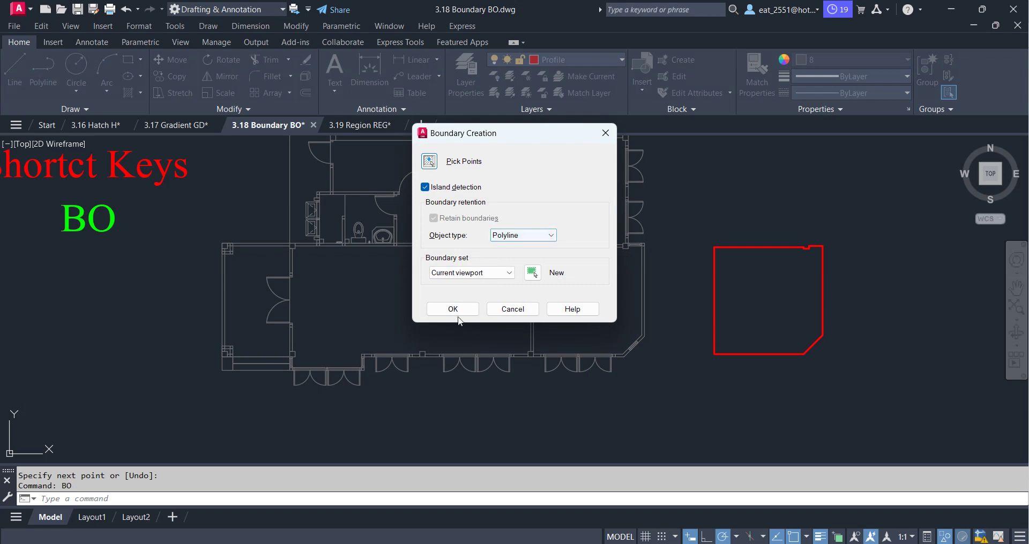
{"action": "left_click", "coordinate": [429, 161]}
{"action": "left_click", "coordinate": [587, 296]}
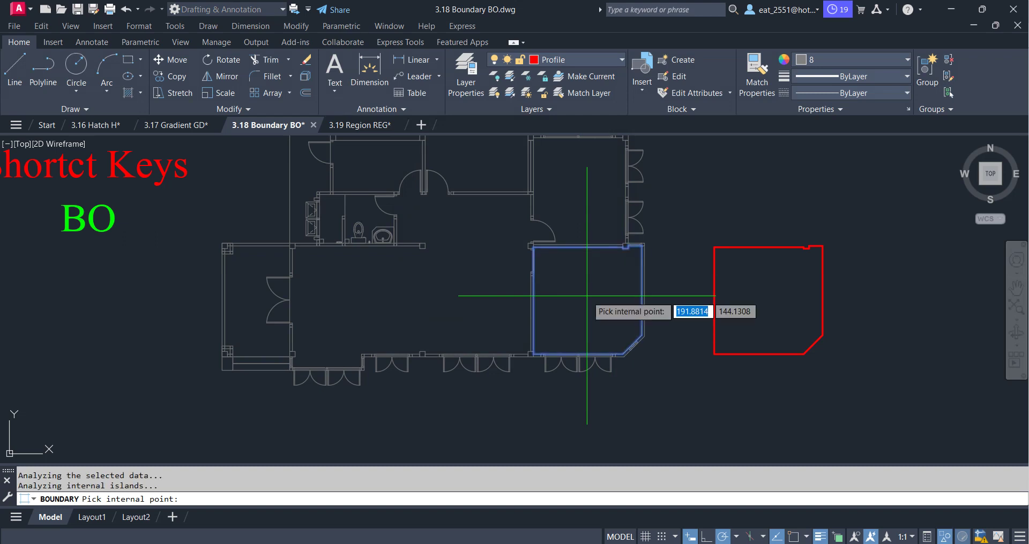
{"action": "scroll", "coordinate": [587, 296], "scroll_direction": "up", "scroll_amount": 2}
{"action": "key", "text": "Return"}
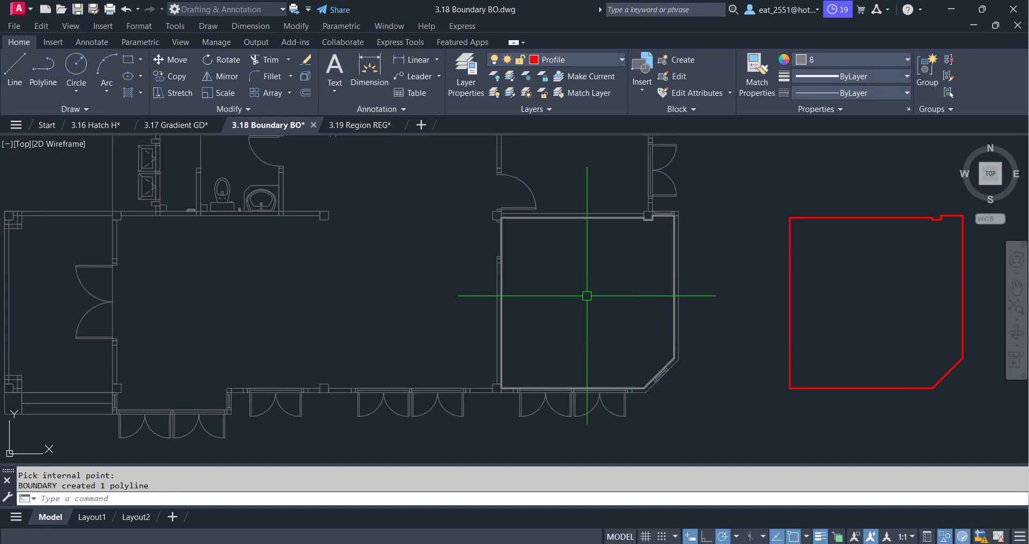
Step: Set the boundary polyline's colour and the current colour to ByLayer
{"action": "left_click", "coordinate": [548, 219]}
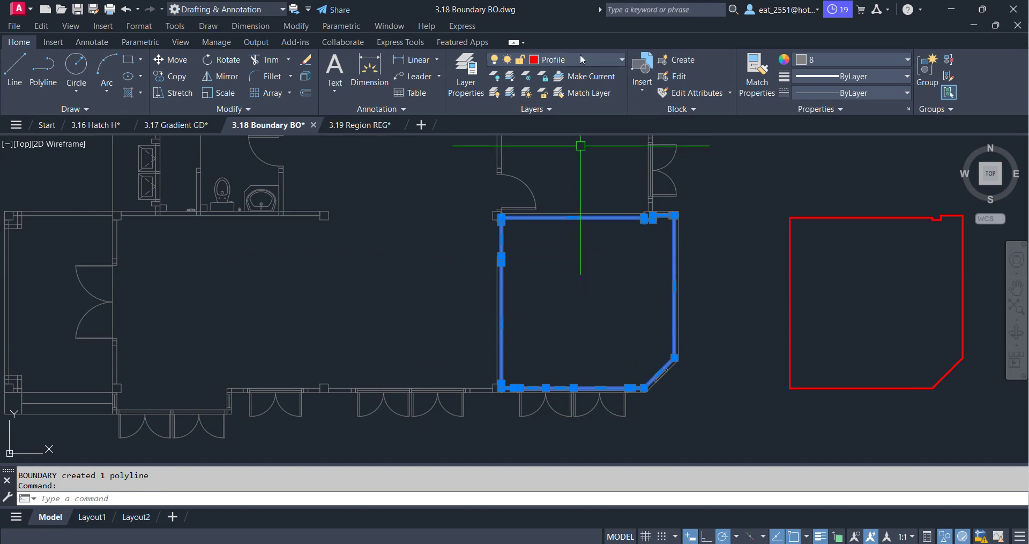
{"action": "left_click", "coordinate": [886, 55]}
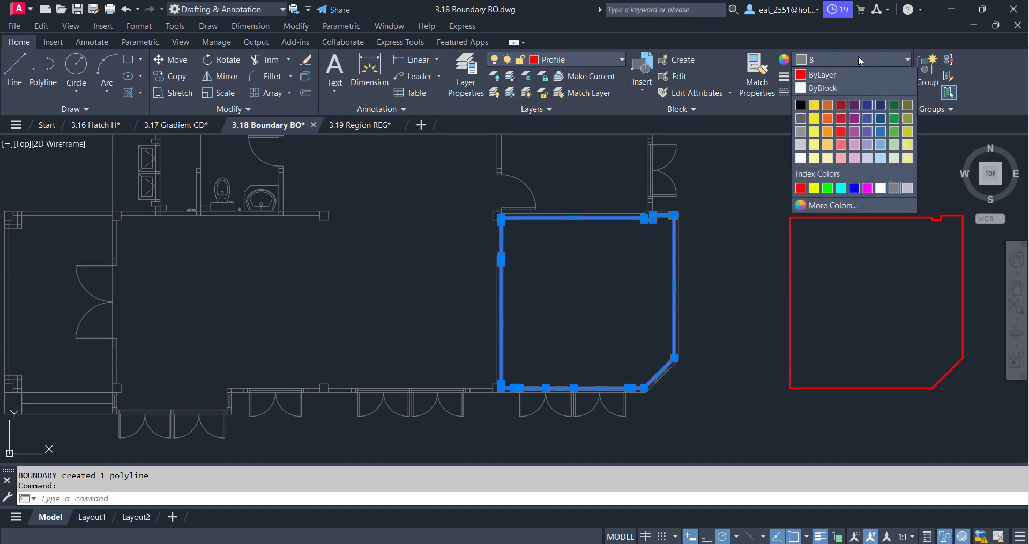
{"action": "left_click", "coordinate": [830, 73]}
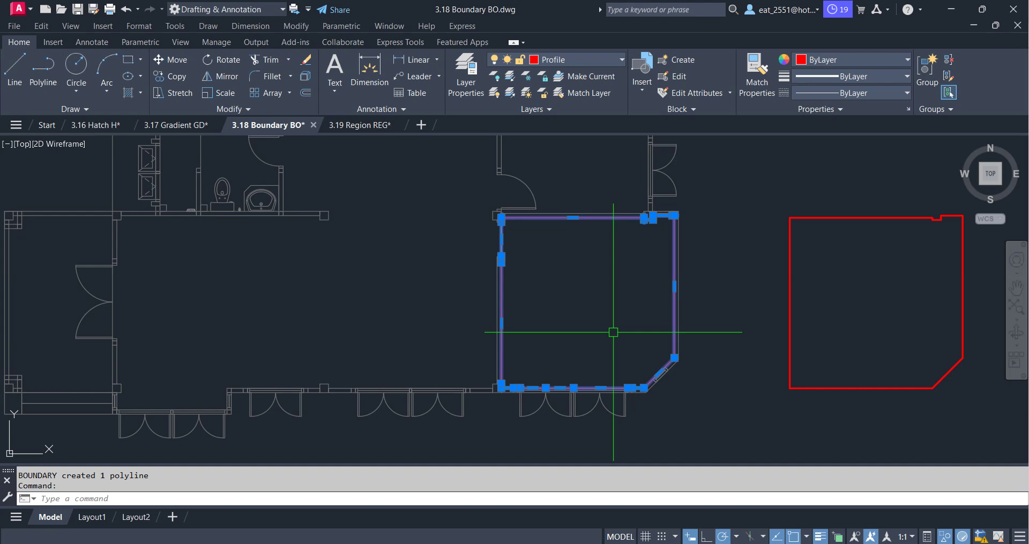
{"action": "key", "text": "Escape"}
{"action": "left_click", "coordinate": [862, 60]}
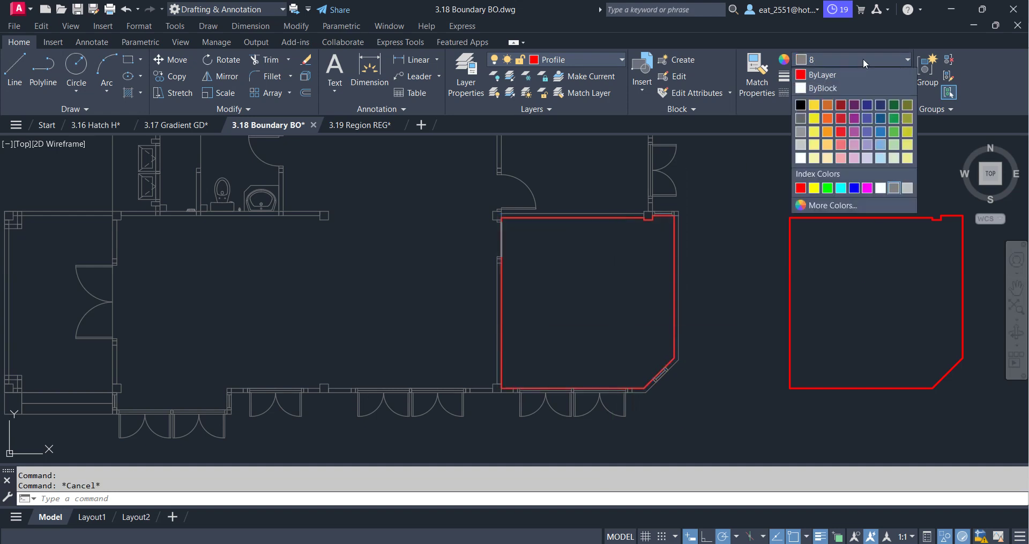
{"action": "left_click", "coordinate": [834, 75]}
Step: Move the red boundary polyline to sit right of the original outline
{"action": "left_click", "coordinate": [602, 217]}
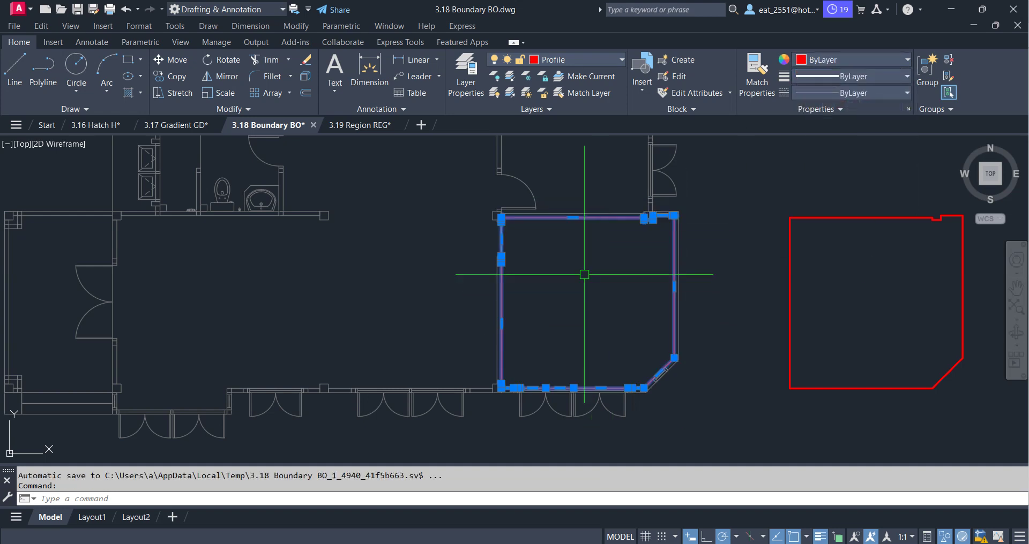
{"action": "left_click", "coordinate": [170, 59]}
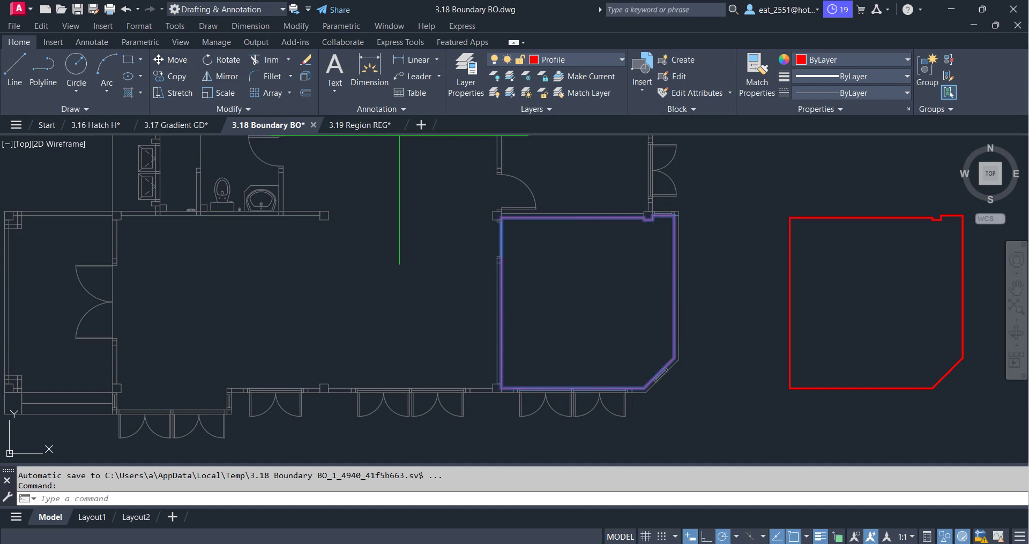
{"action": "left_click", "coordinate": [895, 304]}
{"action": "middle_click_drag", "start_coordinate": [727, 315], "coordinate": [639, 290]}
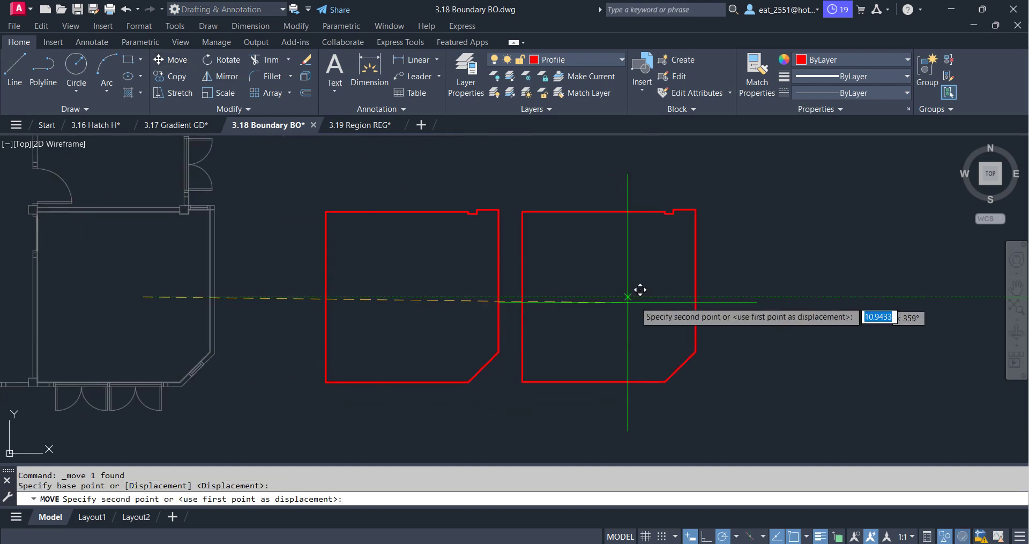
{"action": "left_click", "coordinate": [664, 280]}
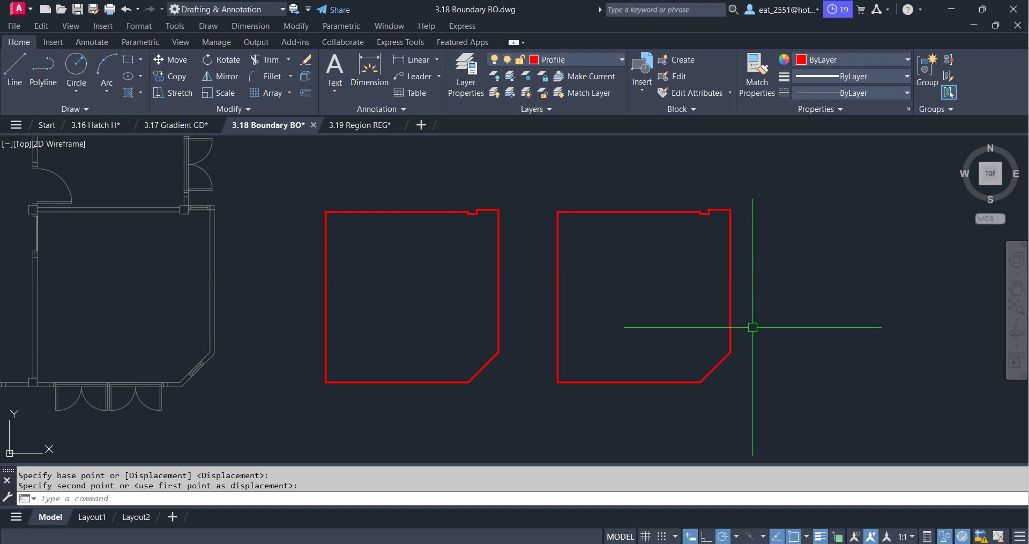
{"action": "left_click", "coordinate": [294, 26]}
Step: Read the right room outline's area in the Properties palette
{"action": "left_click", "coordinate": [307, 41]}
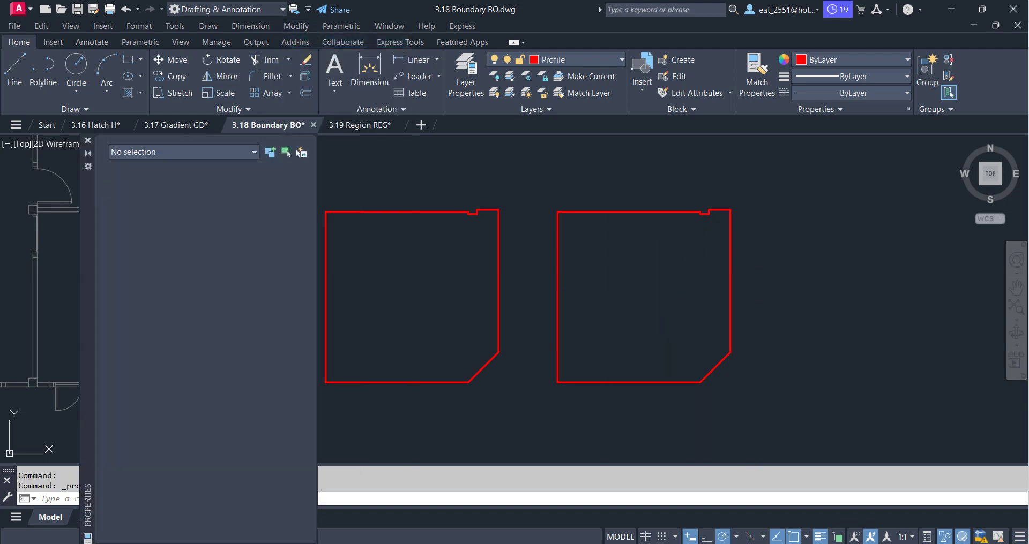
{"action": "left_click", "coordinate": [652, 213]}
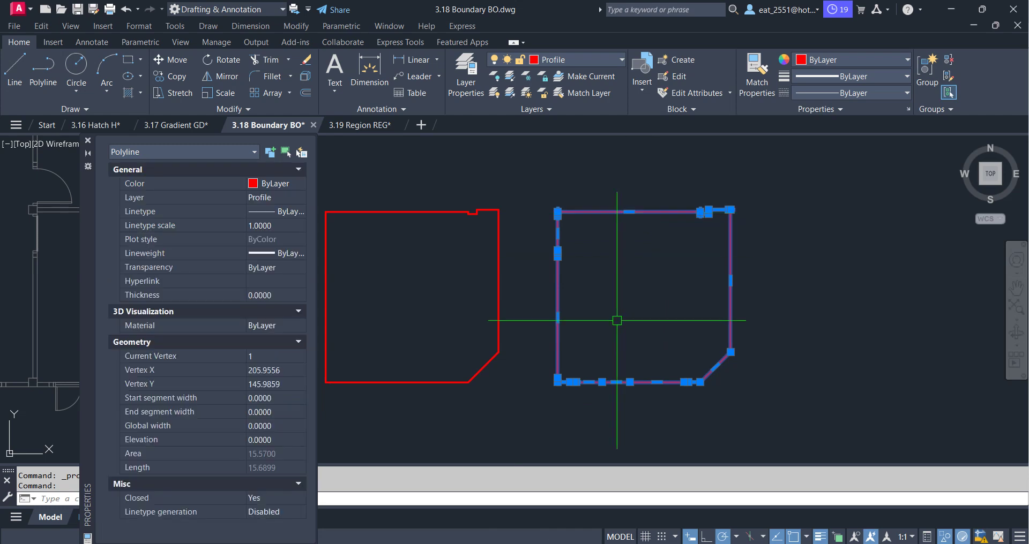
{"action": "left_click", "coordinate": [277, 454]}
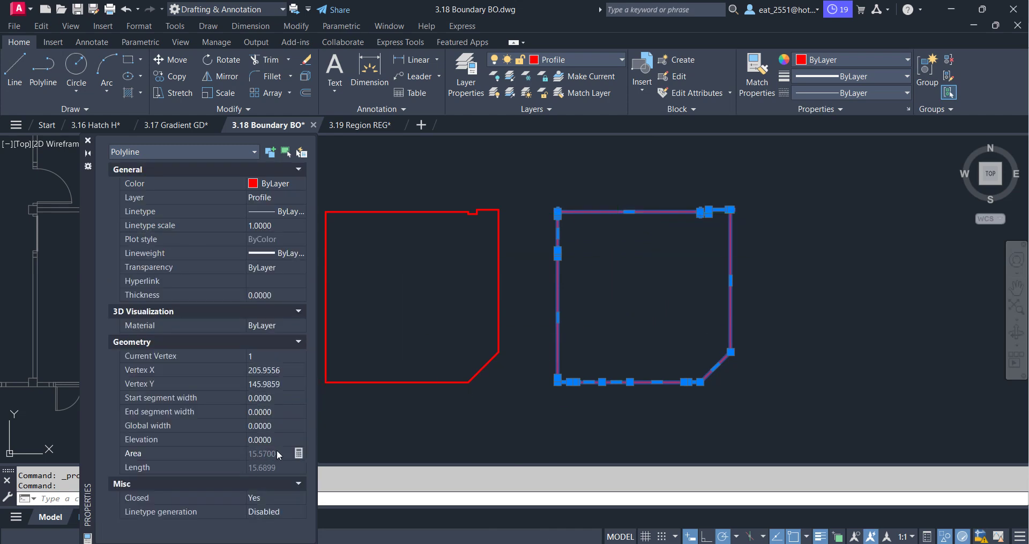
{"action": "left_click", "coordinate": [812, 413]}
{"action": "left_click", "coordinate": [874, 415]}
Step: Close the palette, zoom to the whole floor plan, and open the 3.19 Region drawing
{"action": "key", "text": "Escape"}
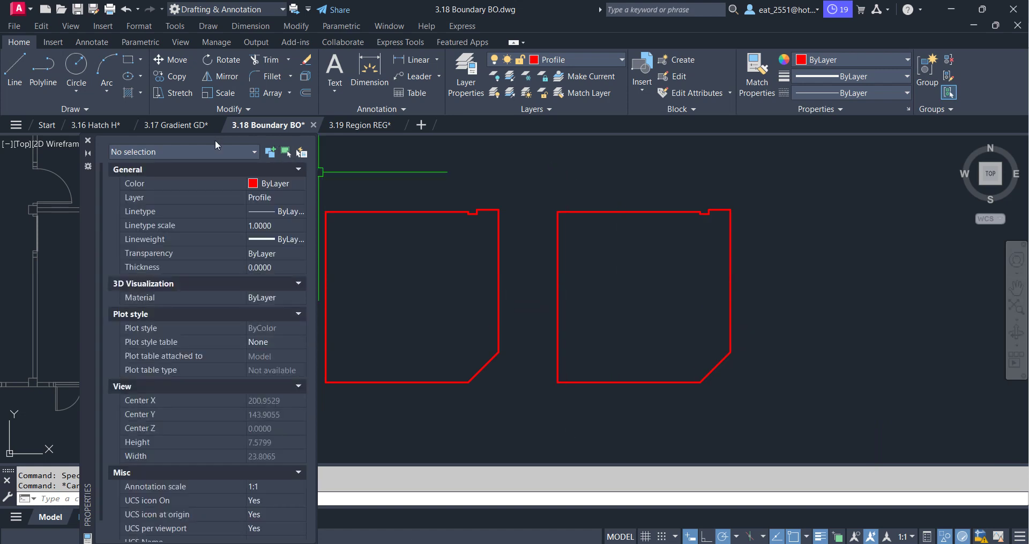
{"action": "left_click", "coordinate": [88, 141]}
{"action": "middle_click", "coordinate": [515, 277]}
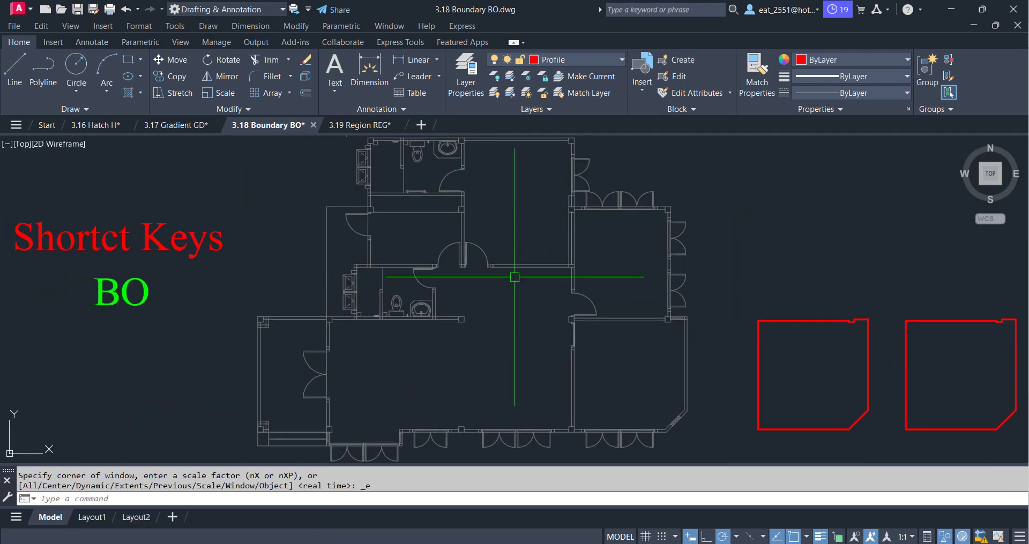
{"action": "left_click", "coordinate": [360, 124]}
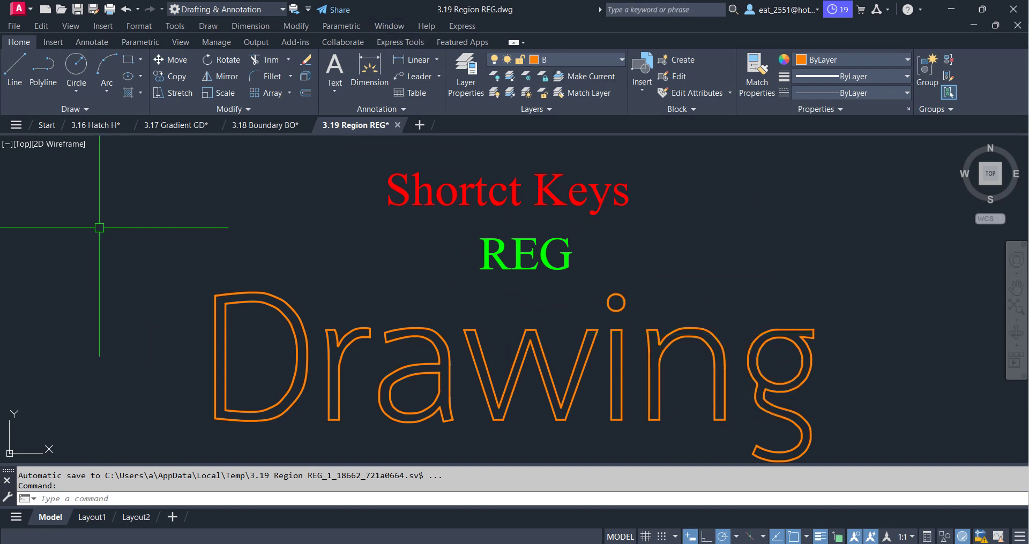
{"action": "left_click", "coordinate": [67, 144]}
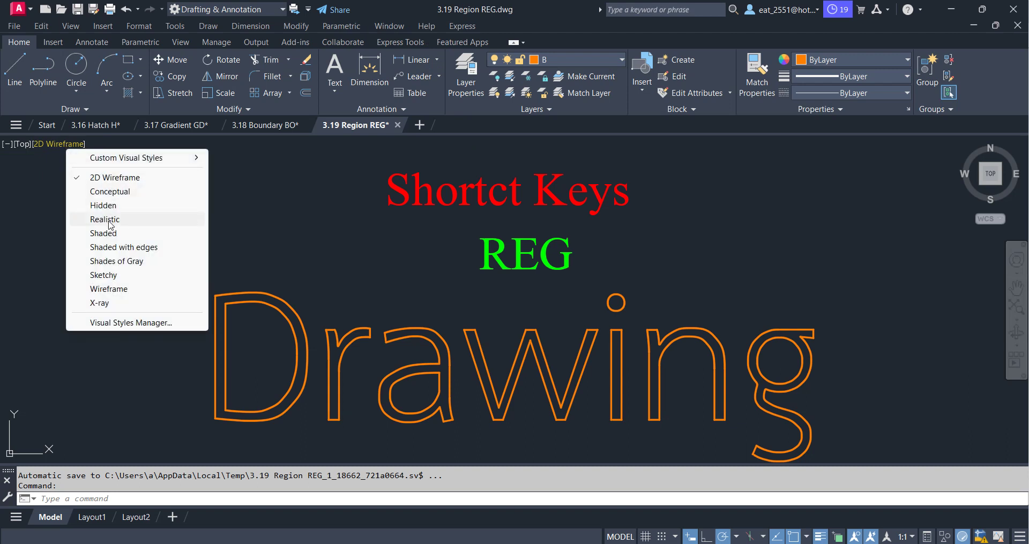
{"action": "left_click", "coordinate": [110, 224]}
{"action": "left_click", "coordinate": [23, 143]}
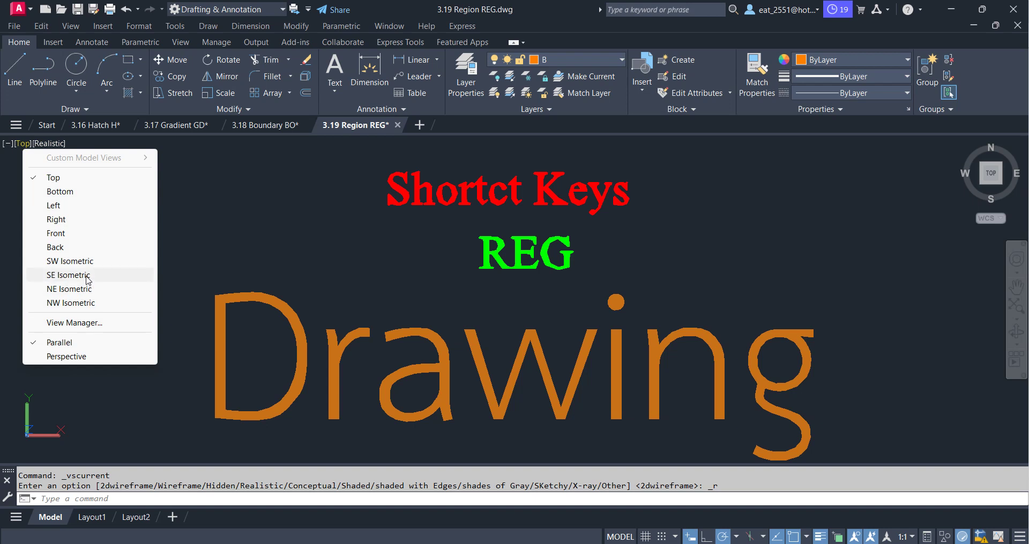
{"action": "left_click", "coordinate": [70, 261]}
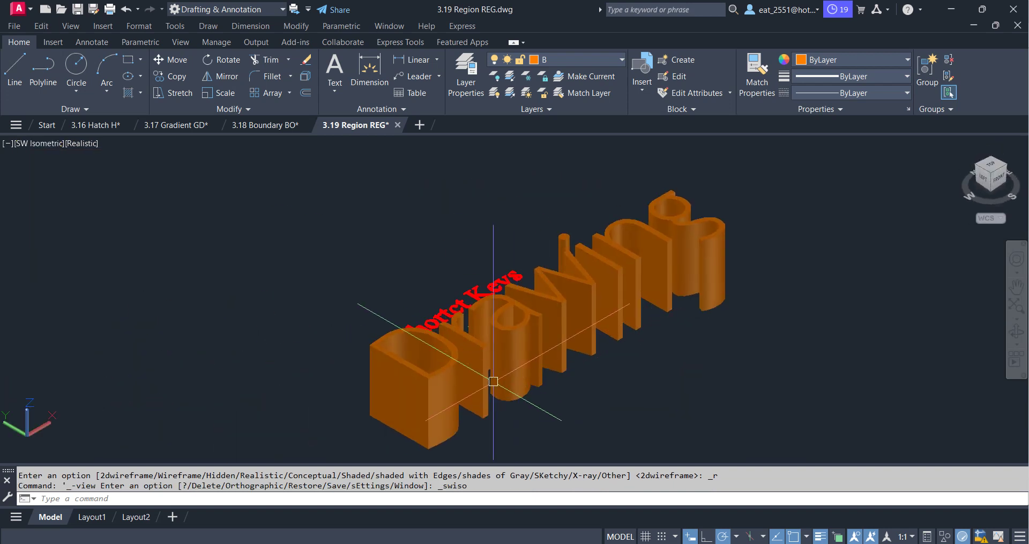
{"action": "scroll", "coordinate": [496, 381], "scroll_direction": "up", "scroll_amount": 2}
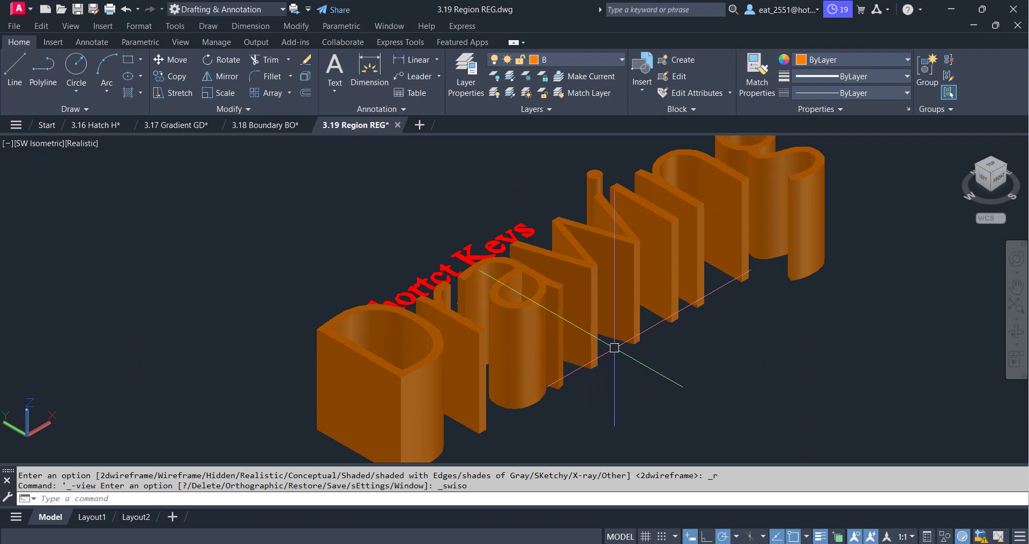
{"action": "middle_click_drag", "start_coordinate": [627, 322], "coordinate": [557, 363], "text": "shift"}
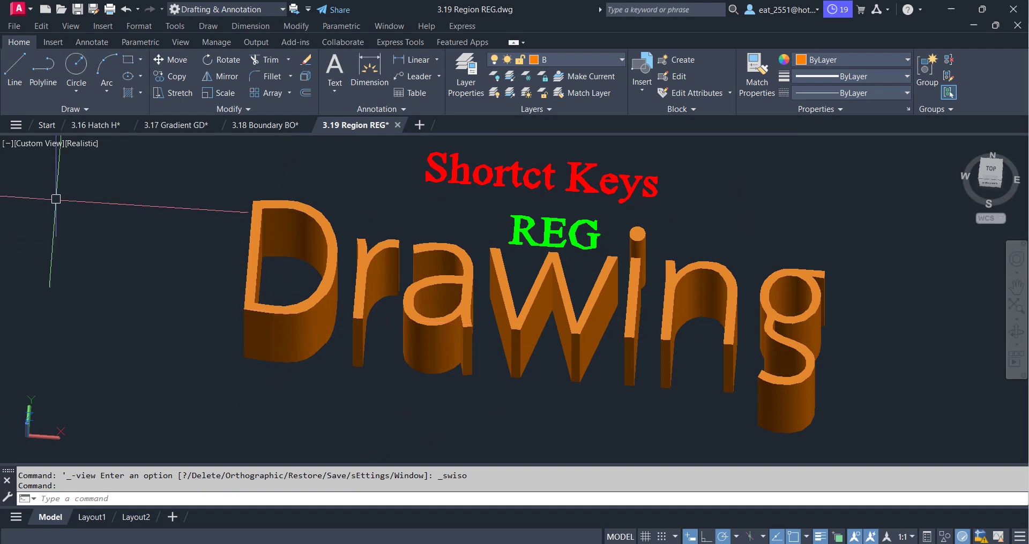
{"action": "left_click", "coordinate": [39, 144]}
{"action": "left_click", "coordinate": [73, 177]}
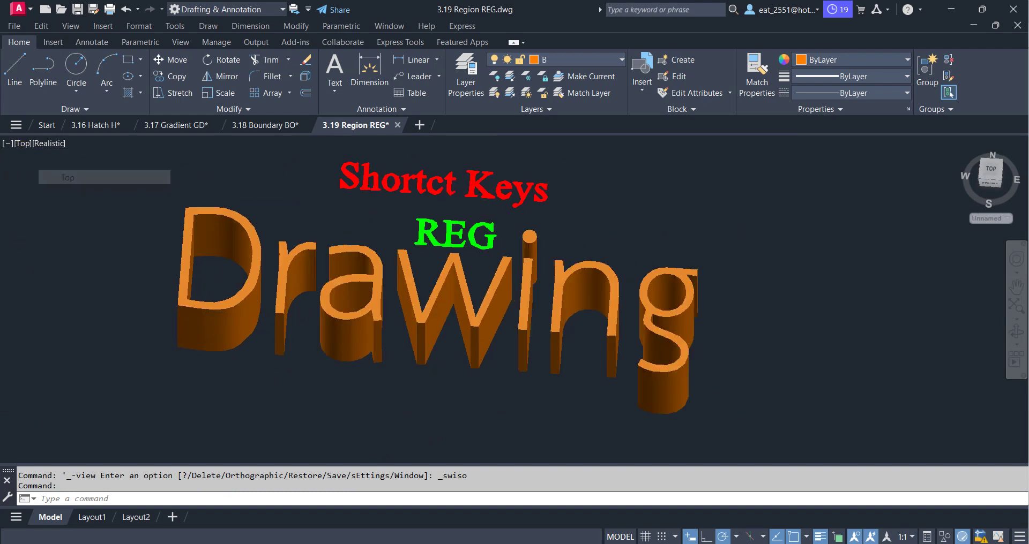
{"action": "left_click", "coordinate": [51, 145]}
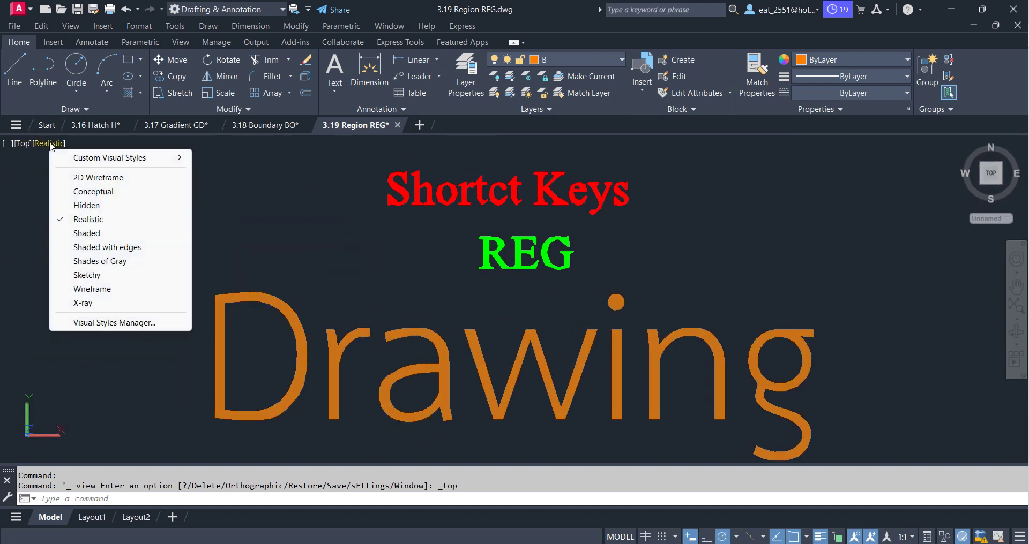
{"action": "left_click", "coordinate": [97, 178]}
{"action": "middle_click_drag", "start_coordinate": [657, 370], "coordinate": [626, 311]}
{"action": "scroll", "coordinate": [626, 311], "scroll_direction": "up", "scroll_amount": 1}
{"action": "scroll", "coordinate": [690, 322], "scroll_direction": "down", "scroll_amount": 3}
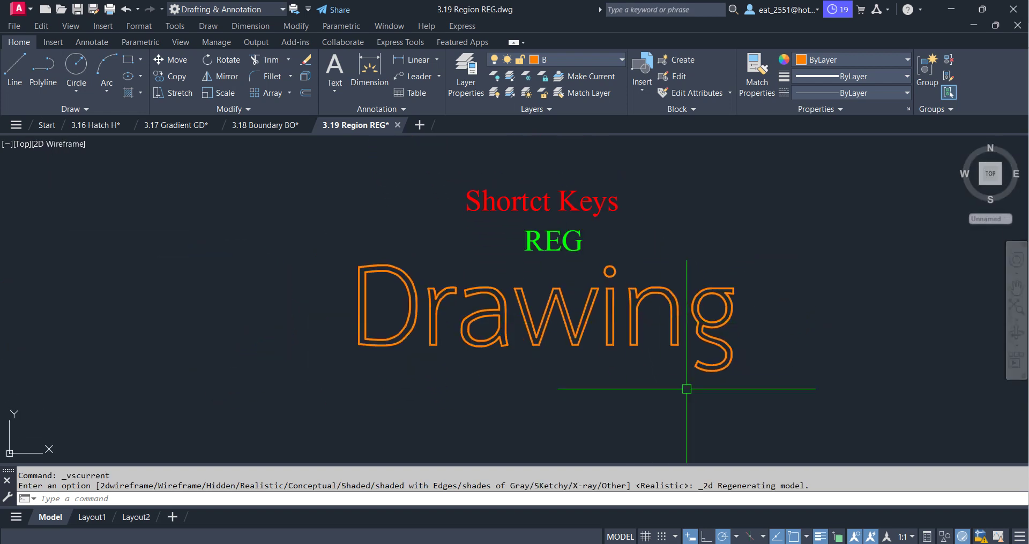
Step: Place single-line text 'Drawing', height 20, rotation 0, below the outlined word, then select it
{"action": "left_click", "coordinate": [83, 49]}
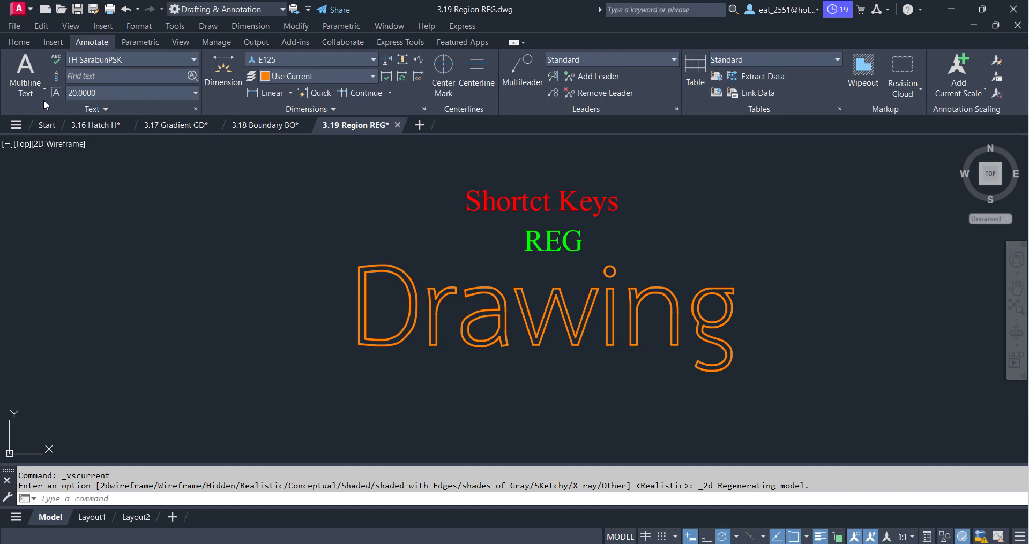
{"action": "left_click", "coordinate": [42, 94]}
{"action": "left_click", "coordinate": [45, 146]}
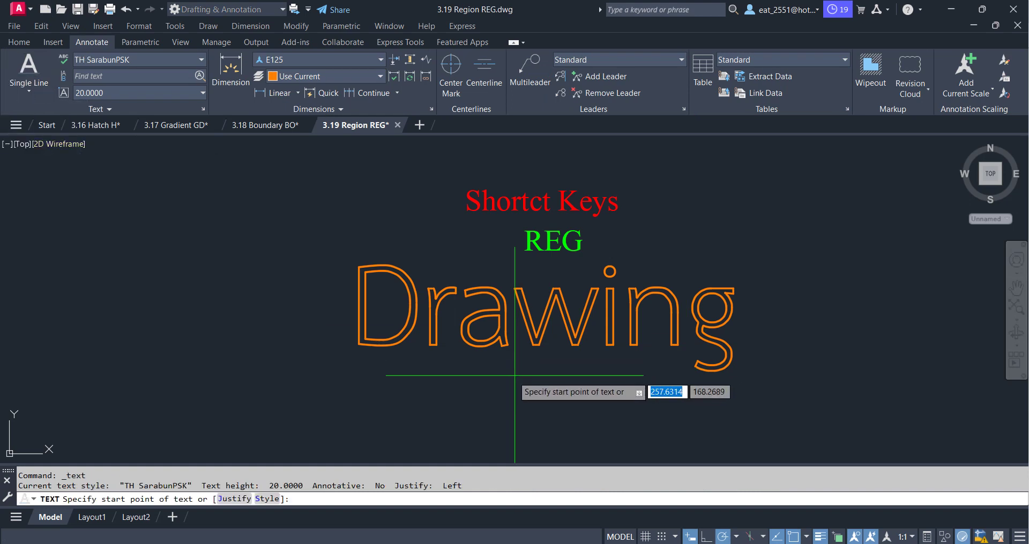
{"action": "left_click", "coordinate": [358, 424]}
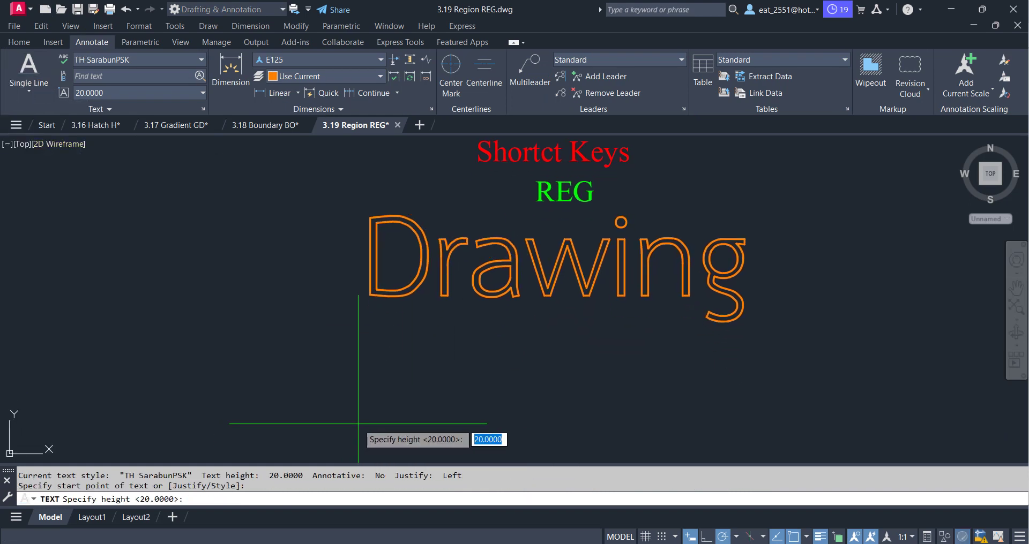
{"action": "type", "text": "20"}
{"action": "key", "text": "Return"}
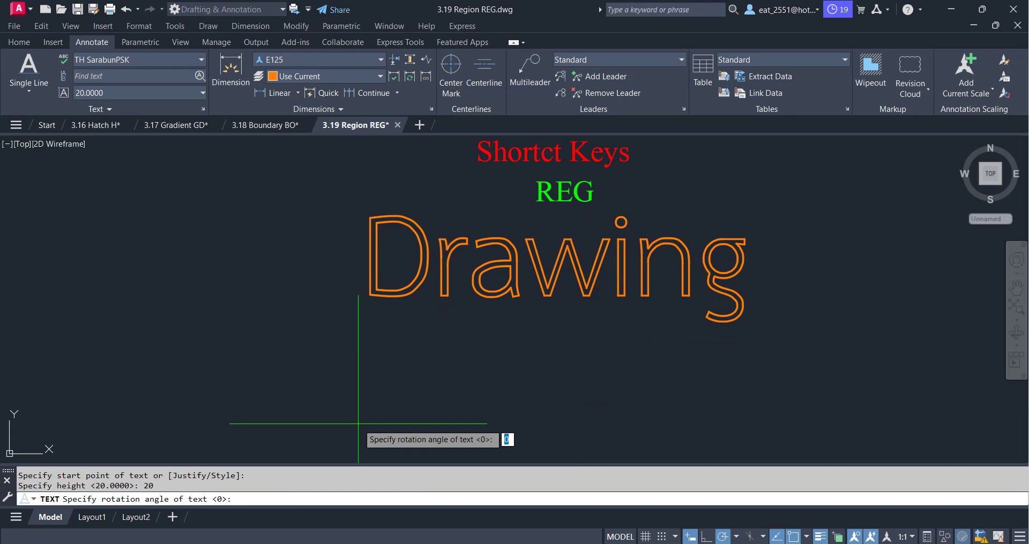
{"action": "key", "text": "Return"}
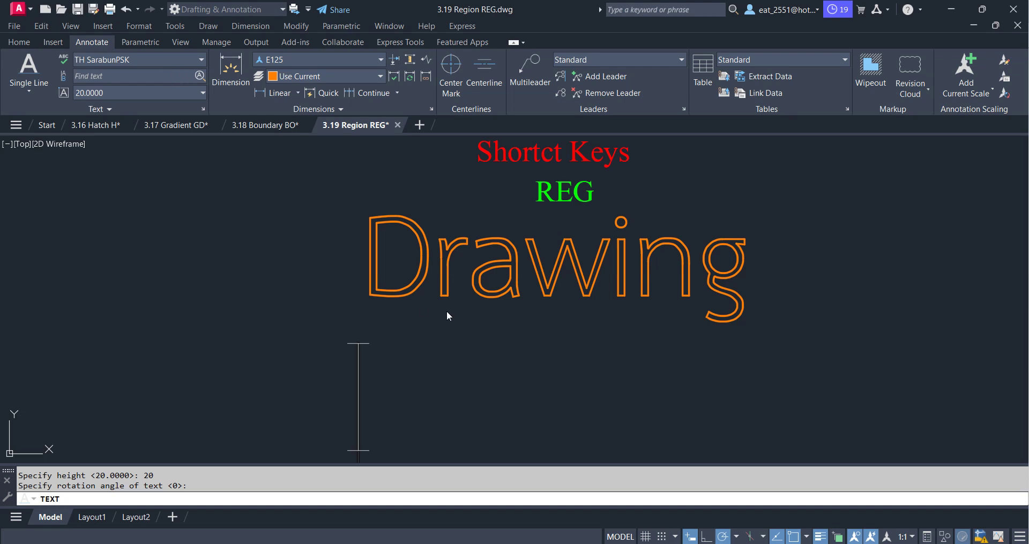
{"action": "type", "text": "D"}
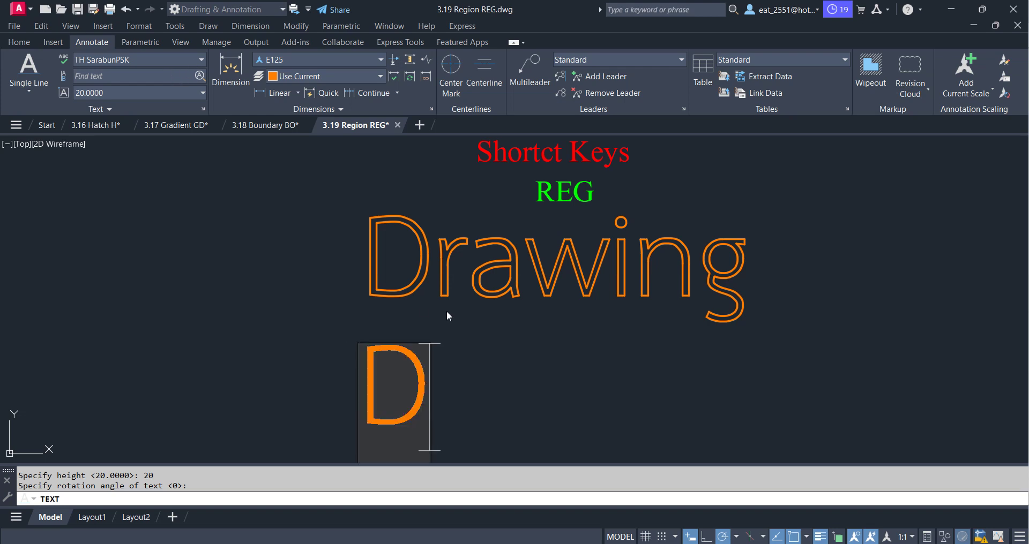
{"action": "type", "text": "r"}
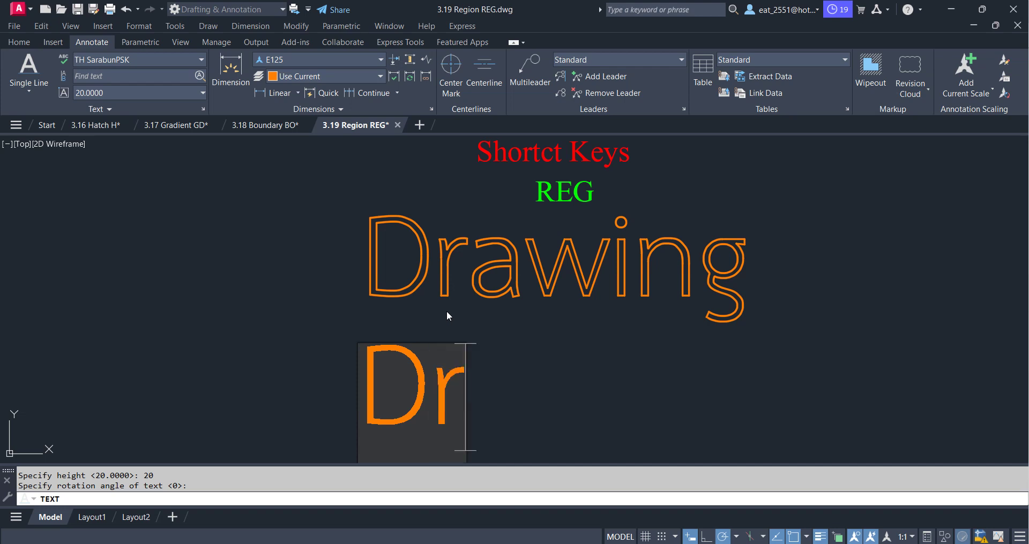
{"action": "type", "text": "aw"}
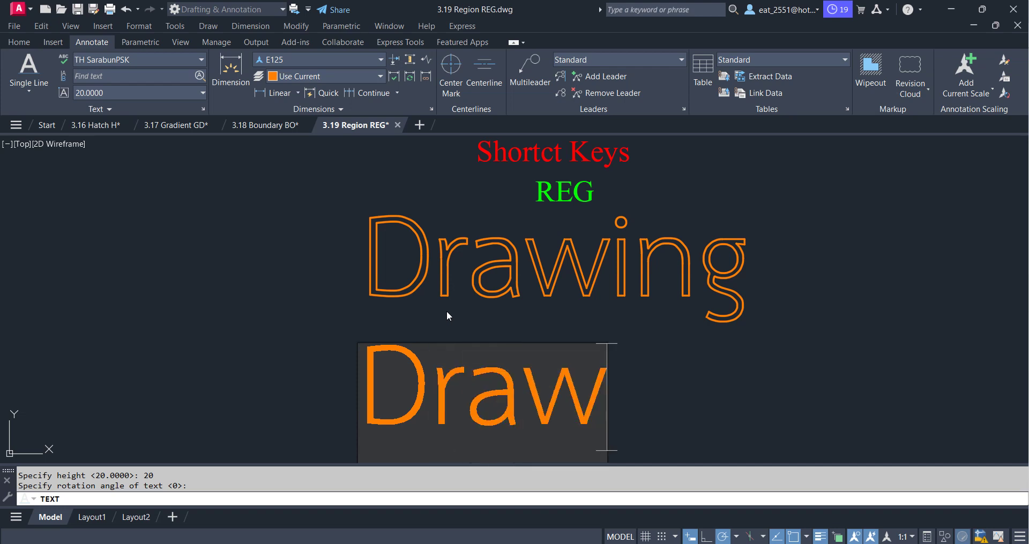
{"action": "type", "text": "in"}
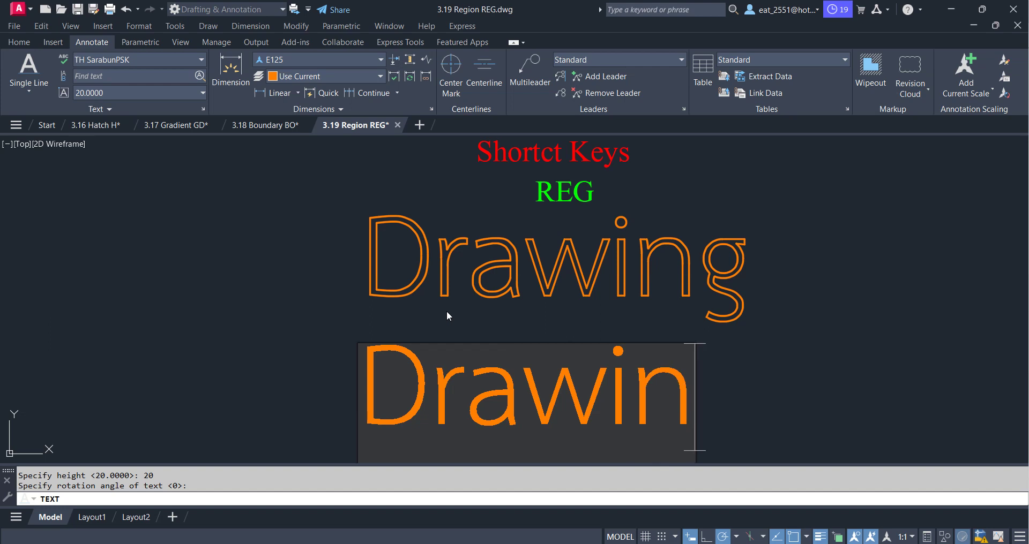
{"action": "type", "text": "g"}
{"action": "left_click", "coordinate": [864, 320]}
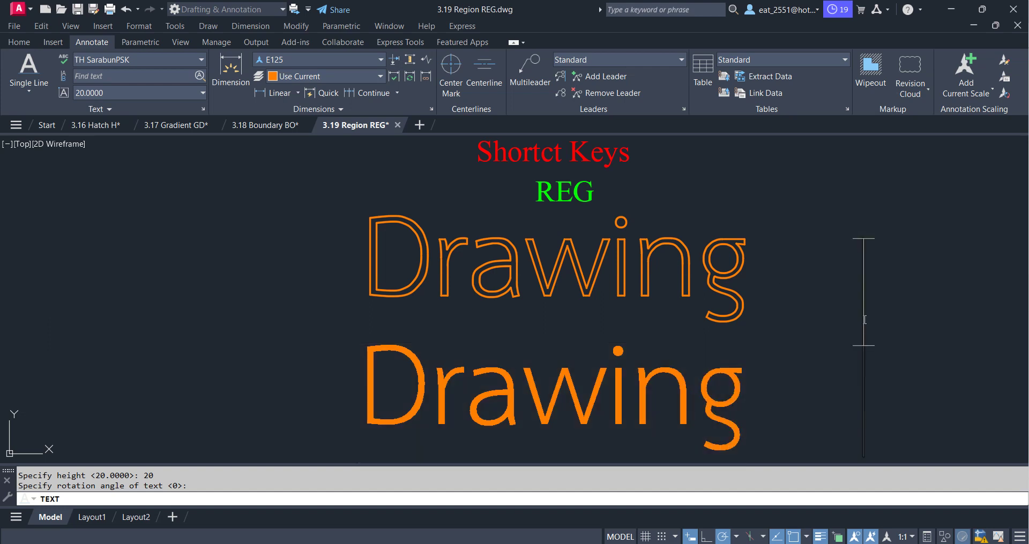
{"action": "key", "text": "Escape"}
{"action": "middle_click_drag", "start_coordinate": [761, 362], "coordinate": [753, 332]}
{"action": "left_click", "coordinate": [755, 330]}
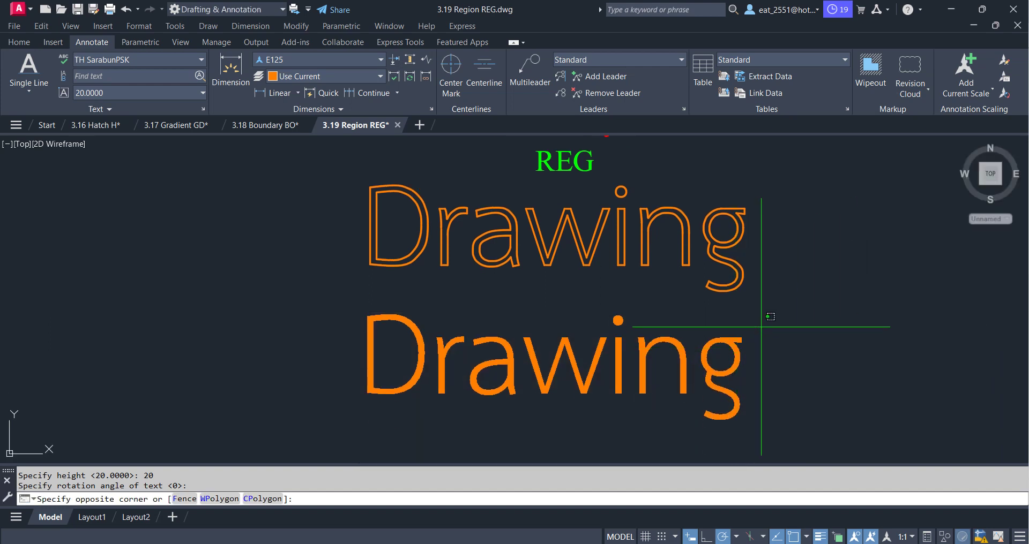
Step: Apply the DYN_DIM text style to the new Drawing text
{"action": "left_click", "coordinate": [151, 56]}
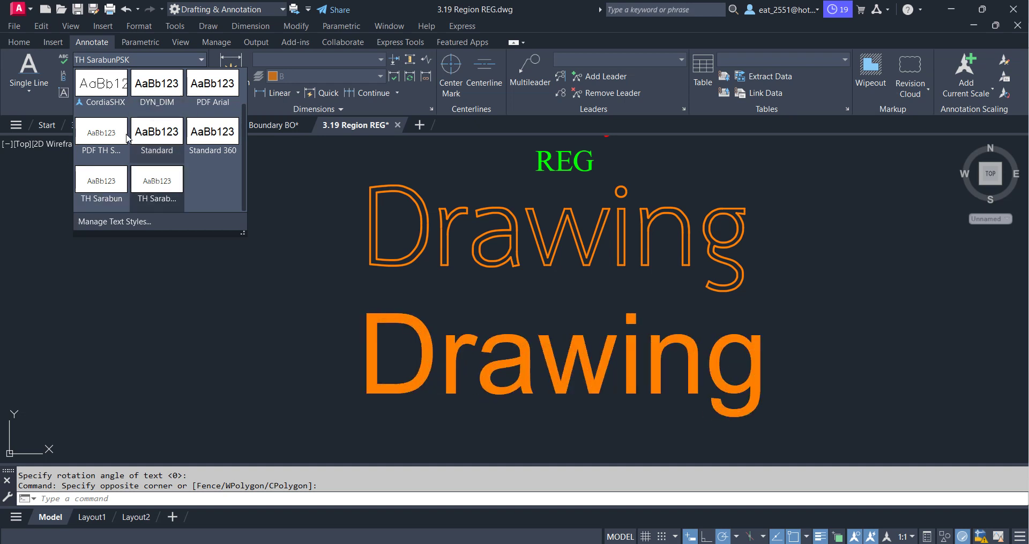
{"action": "left_click", "coordinate": [171, 81]}
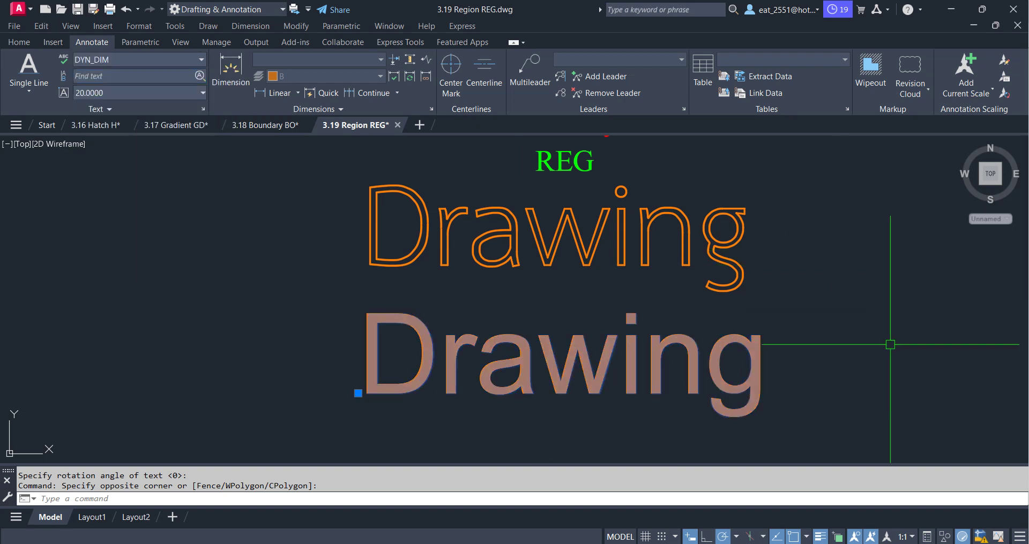
{"action": "key", "text": "Escape"}
Step: Reselect the lower Drawing text and bring up the Express Tools ribbon
{"action": "middle_click_drag", "start_coordinate": [815, 381], "coordinate": [781, 349]}
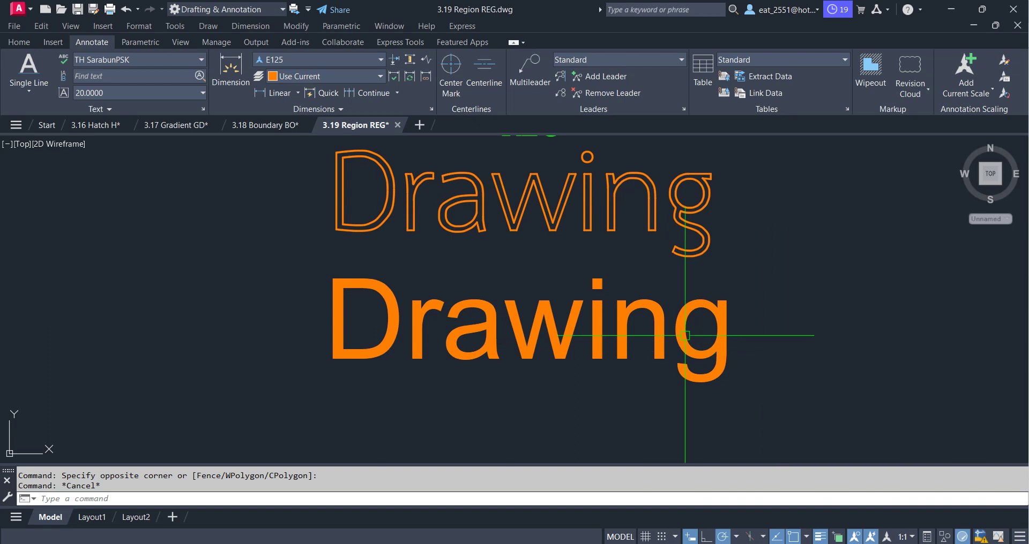
{"action": "left_click", "coordinate": [767, 286]}
{"action": "left_click", "coordinate": [276, 406]}
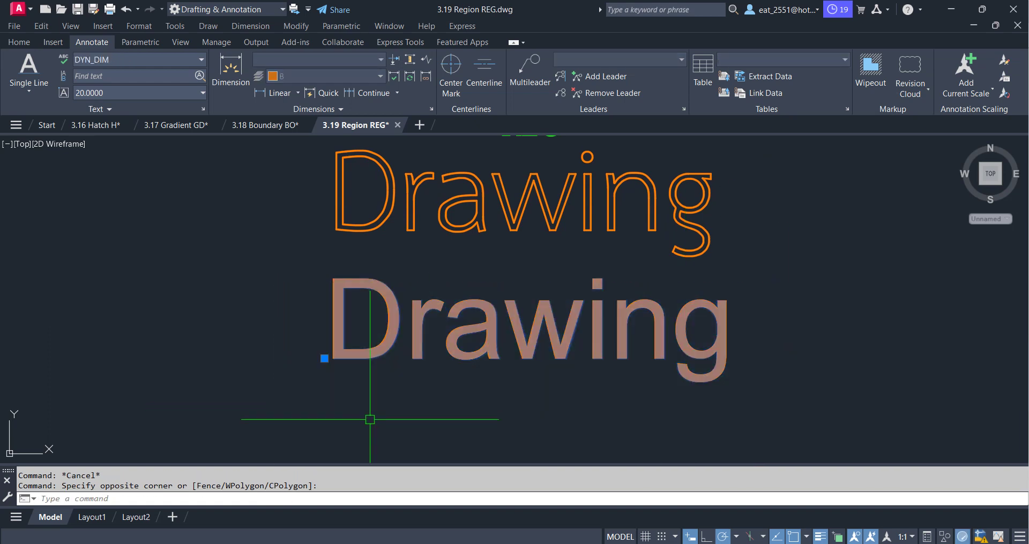
{"action": "left_click", "coordinate": [396, 43]}
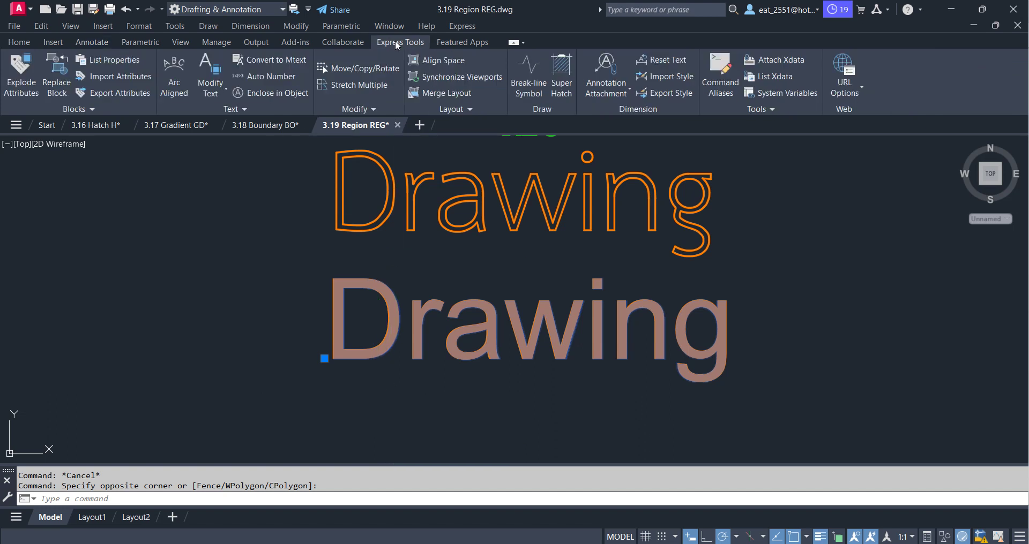
Step: Explode the lower Drawing text into line outlines and frame them in view
{"action": "left_click", "coordinate": [224, 87]}
{"action": "left_click", "coordinate": [227, 112]}
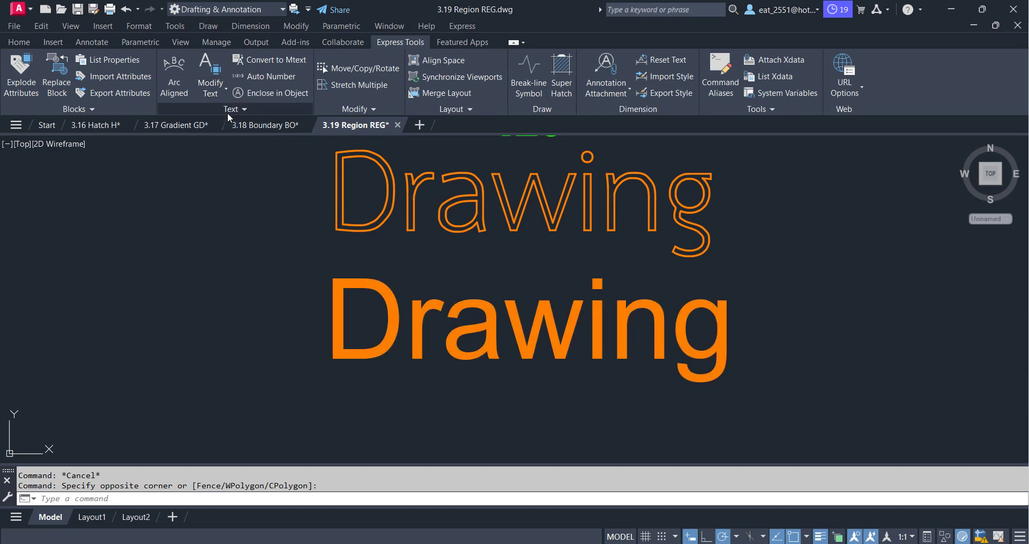
{"action": "scroll", "coordinate": [516, 329], "scroll_direction": "down", "scroll_amount": 5}
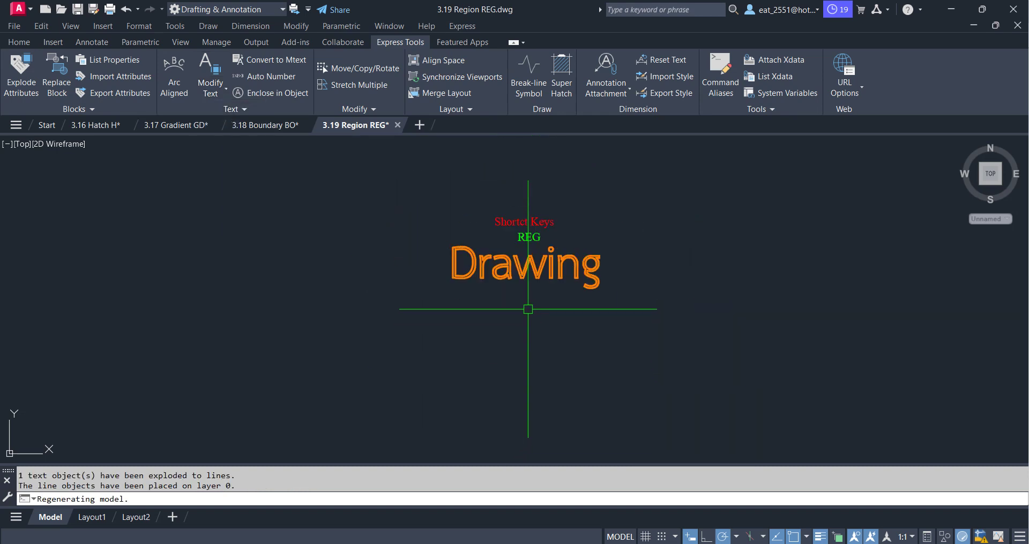
{"action": "scroll", "coordinate": [504, 335], "scroll_direction": "down", "scroll_amount": 1}
{"action": "middle_click", "coordinate": [511, 316]}
{"action": "middle_click", "coordinate": [512, 317]}
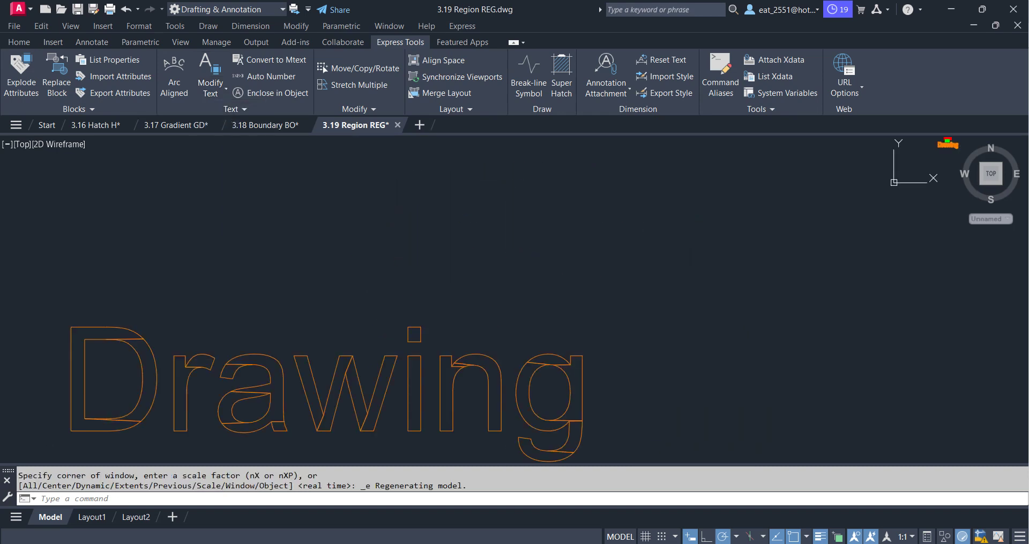
{"action": "middle_click_drag", "start_coordinate": [422, 395], "coordinate": [493, 320]}
{"action": "middle_click_drag", "start_coordinate": [321, 289], "coordinate": [412, 285]}
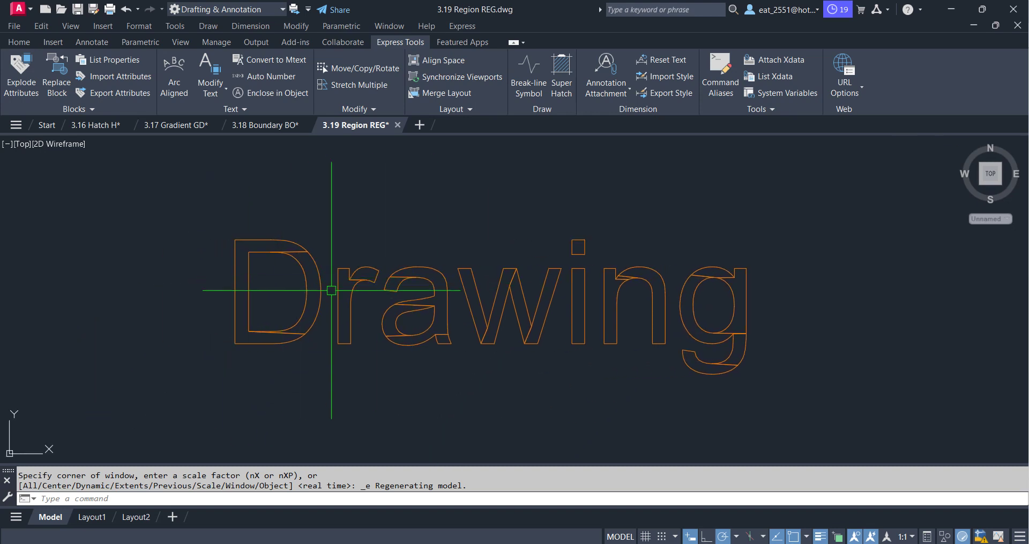
{"action": "scroll", "coordinate": [316, 369], "scroll_direction": "down", "scroll_amount": 5}
{"action": "scroll", "coordinate": [308, 368], "scroll_direction": "up", "scroll_amount": 8}
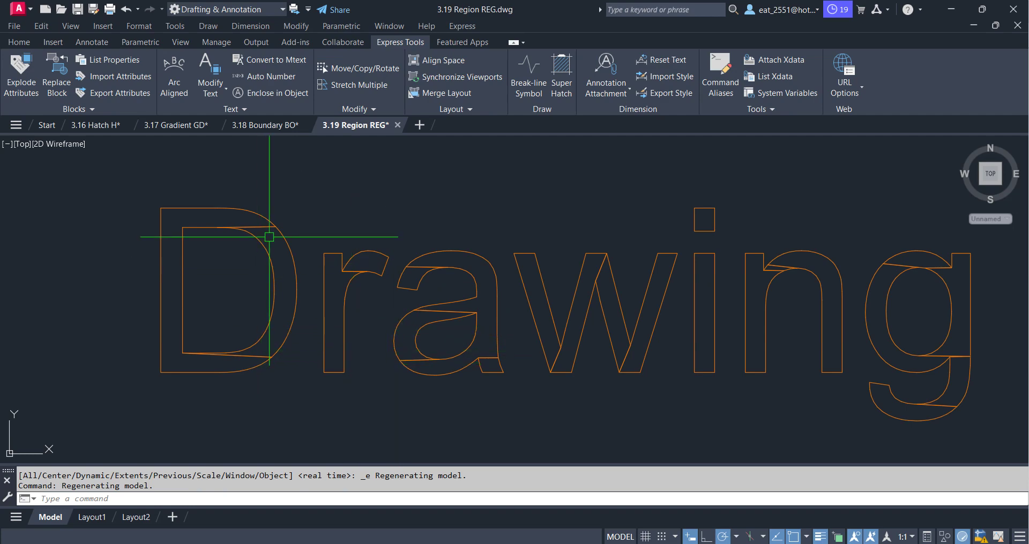
{"action": "left_click", "coordinate": [270, 211]}
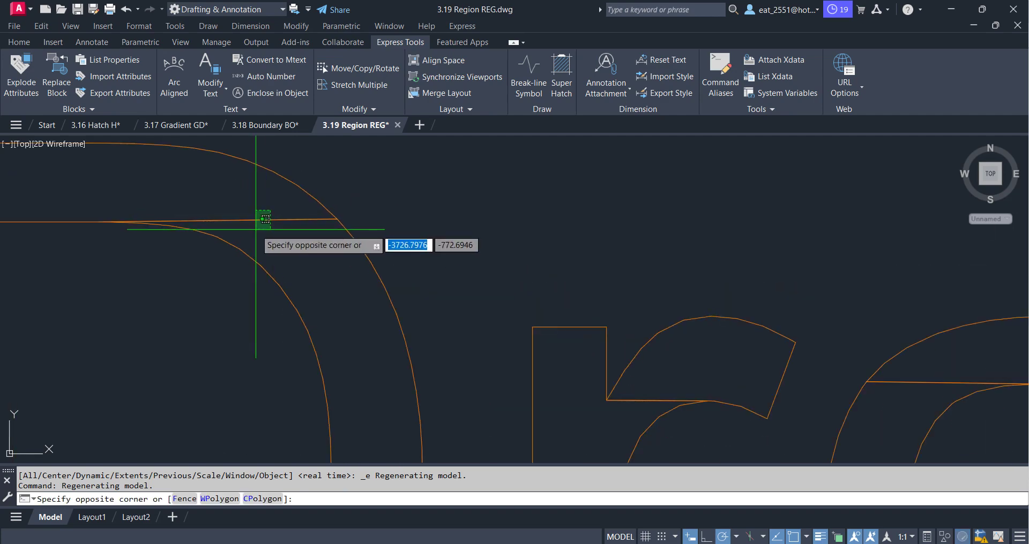
Step: Window-select all the letter outlines and explode them into separate pieces with X
{"action": "scroll", "coordinate": [319, 206], "scroll_direction": "down", "scroll_amount": 4}
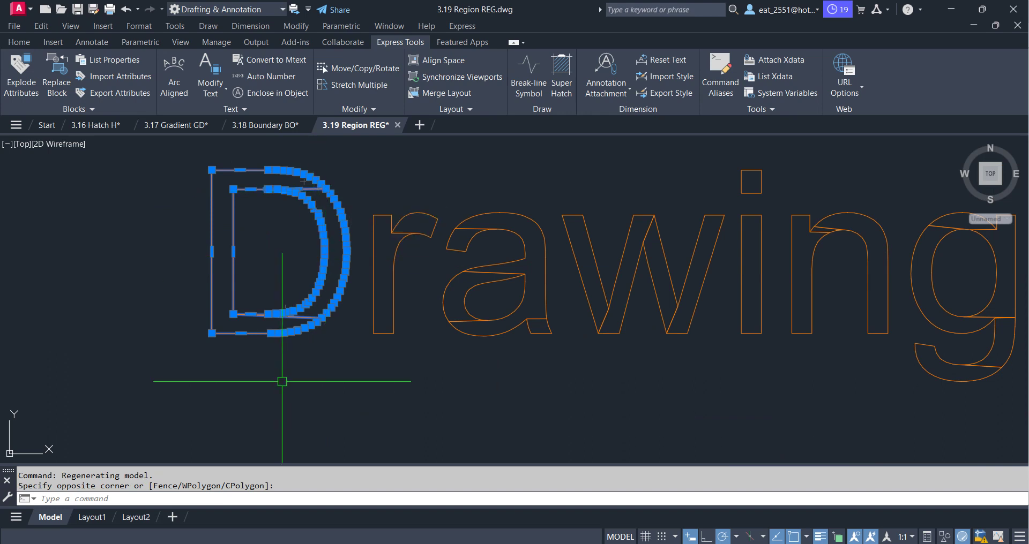
{"action": "key", "text": "Escape"}
{"action": "middle_click_drag", "start_coordinate": [287, 164], "coordinate": [298, 179]}
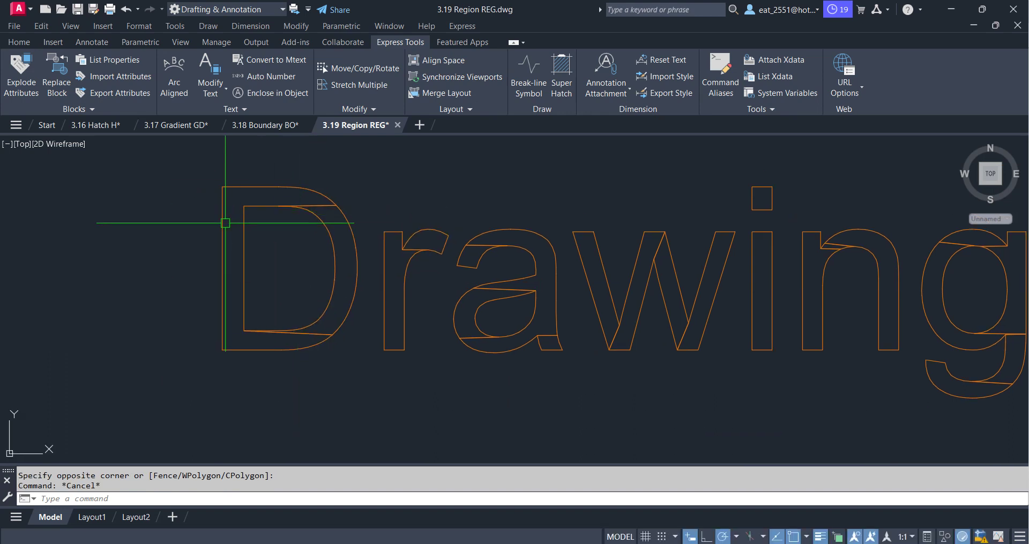
{"action": "middle_click_drag", "start_coordinate": [542, 220], "coordinate": [363, 264]}
{"action": "scroll", "coordinate": [403, 225], "scroll_direction": "down", "scroll_amount": 4}
{"action": "left_click", "coordinate": [649, 173]}
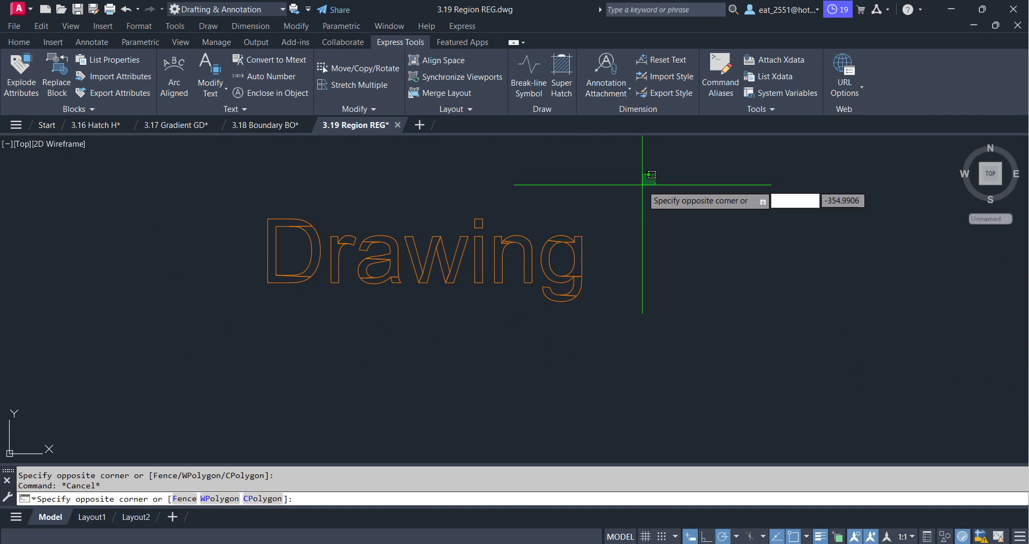
{"action": "left_click", "coordinate": [185, 378]}
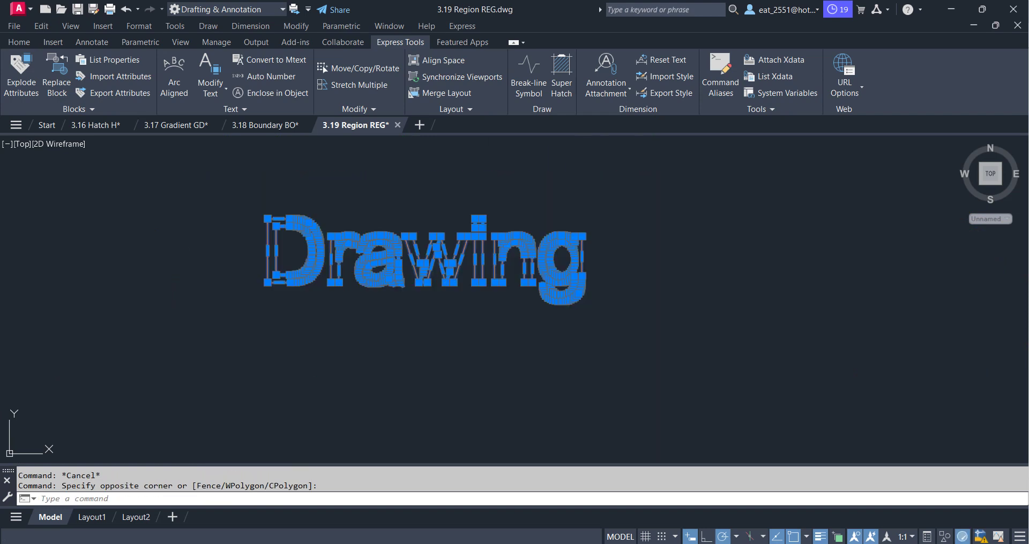
{"action": "type", "text": "x"}
{"action": "key", "text": "Return"}
Step: Erase the stray horizontal line inside the D
{"action": "scroll", "coordinate": [298, 207], "scroll_direction": "up", "scroll_amount": 2}
{"action": "scroll", "coordinate": [399, 328], "scroll_direction": "up", "scroll_amount": 5}
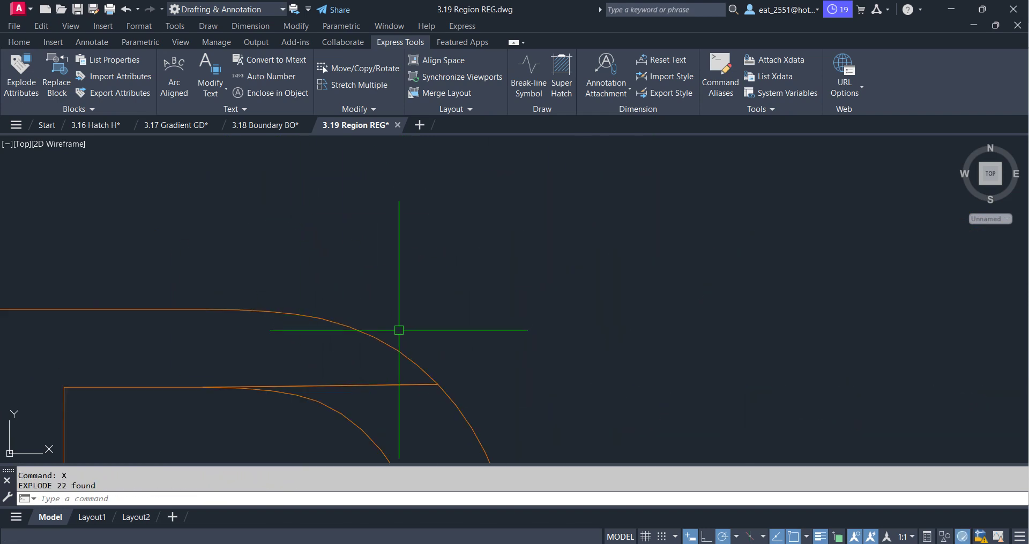
{"action": "left_click", "coordinate": [402, 368]}
{"action": "left_click", "coordinate": [355, 403]}
{"action": "scroll", "coordinate": [388, 300], "scroll_direction": "down", "scroll_amount": 3}
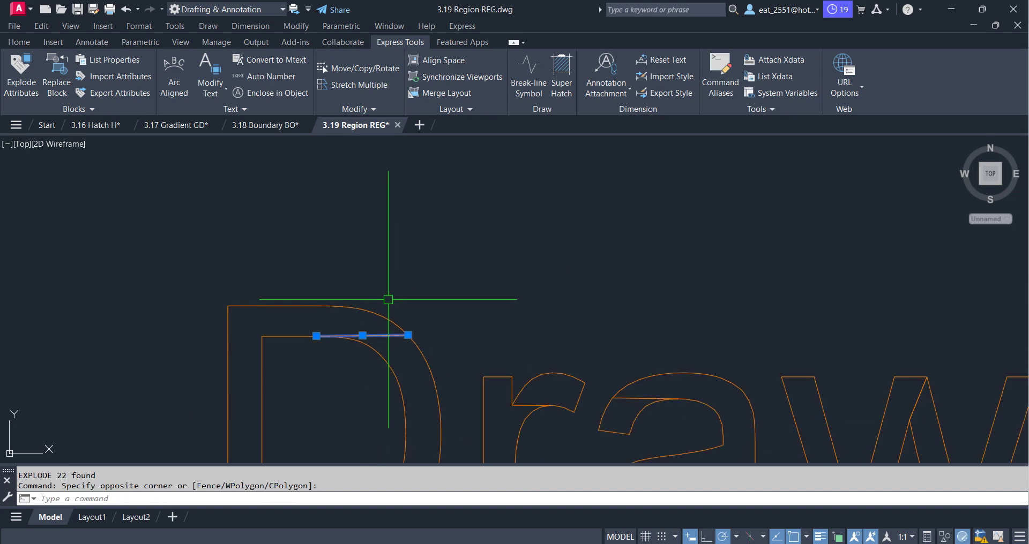
{"action": "key", "text": "Delete"}
Step: Try several selection windows around the a's stray lines, cancelling each attempt
{"action": "scroll", "coordinate": [388, 299], "scroll_direction": "down", "scroll_amount": 3}
{"action": "scroll", "coordinate": [333, 354], "scroll_direction": "up", "scroll_amount": 3}
{"action": "scroll", "coordinate": [448, 339], "scroll_direction": "up", "scroll_amount": 2}
{"action": "left_click", "coordinate": [448, 339]}
{"action": "scroll", "coordinate": [452, 306], "scroll_direction": "down", "scroll_amount": 3}
{"action": "scroll", "coordinate": [347, 234], "scroll_direction": "up", "scroll_amount": 4}
{"action": "scroll", "coordinate": [347, 288], "scroll_direction": "up", "scroll_amount": 2}
{"action": "left_click", "coordinate": [313, 326]}
{"action": "key", "text": "Escape"}
{"action": "scroll", "coordinate": [338, 239], "scroll_direction": "down", "scroll_amount": 3}
{"action": "scroll", "coordinate": [441, 246], "scroll_direction": "up", "scroll_amount": 3}
{"action": "scroll", "coordinate": [333, 207], "scroll_direction": "up", "scroll_amount": 2}
{"action": "scroll", "coordinate": [370, 221], "scroll_direction": "up", "scroll_amount": 1}
{"action": "left_click", "coordinate": [356, 202]}
{"action": "key", "text": "Escape"}
{"action": "scroll", "coordinate": [436, 172], "scroll_direction": "down", "scroll_amount": 2}
{"action": "scroll", "coordinate": [448, 230], "scroll_direction": "down", "scroll_amount": 2}
{"action": "scroll", "coordinate": [459, 252], "scroll_direction": "up", "scroll_amount": 4}
{"action": "left_click", "coordinate": [460, 252]}
{"action": "key", "text": "Escape"}
{"action": "scroll", "coordinate": [370, 376], "scroll_direction": "down", "scroll_amount": 2}
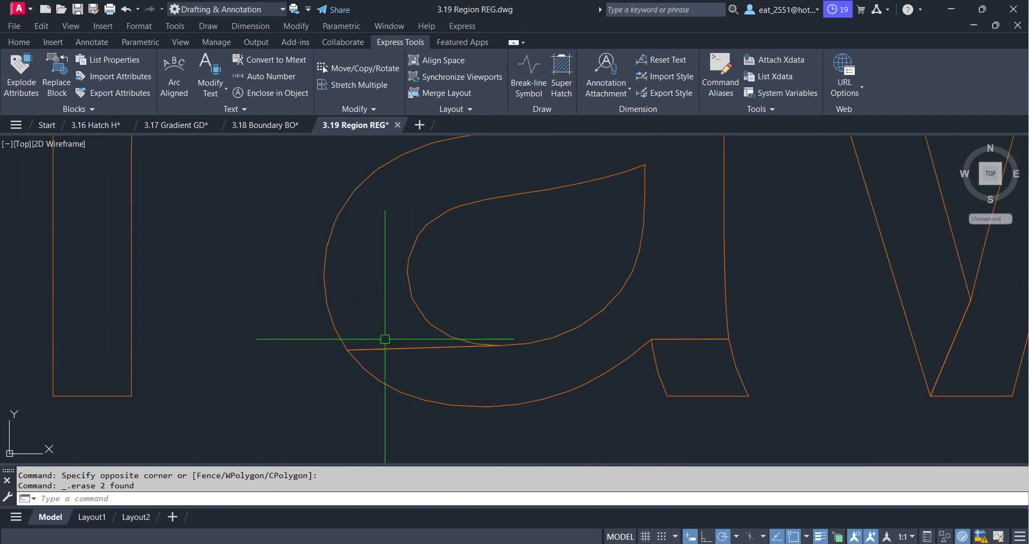
{"action": "left_click", "coordinate": [395, 330]}
{"action": "key", "text": "Escape"}
{"action": "scroll", "coordinate": [356, 305], "scroll_direction": "down", "scroll_amount": 3}
{"action": "scroll", "coordinate": [618, 325], "scroll_direction": "up", "scroll_amount": 5}
{"action": "left_click", "coordinate": [702, 306]}
{"action": "key", "text": "Escape"}
{"action": "scroll", "coordinate": [535, 322], "scroll_direction": "down", "scroll_amount": 1}
{"action": "scroll", "coordinate": [579, 267], "scroll_direction": "down", "scroll_amount": 2}
{"action": "scroll", "coordinate": [667, 314], "scroll_direction": "up", "scroll_amount": 2}
{"action": "scroll", "coordinate": [666, 313], "scroll_direction": "up", "scroll_amount": 2}
{"action": "scroll", "coordinate": [696, 279], "scroll_direction": "down", "scroll_amount": 1}
Step: Test-select strokes of the w, deselecting each without erasing
{"action": "left_click", "coordinate": [719, 252]}
{"action": "left_click", "coordinate": [634, 280]}
{"action": "key", "text": "Escape"}
{"action": "scroll", "coordinate": [621, 244], "scroll_direction": "down", "scroll_amount": 3}
{"action": "scroll", "coordinate": [674, 299], "scroll_direction": "up", "scroll_amount": 4}
{"action": "scroll", "coordinate": [576, 276], "scroll_direction": "up", "scroll_amount": 3}
{"action": "left_click", "coordinate": [578, 276]}
{"action": "left_click", "coordinate": [533, 284]}
{"action": "key", "text": "Escape"}
{"action": "scroll", "coordinate": [625, 283], "scroll_direction": "down", "scroll_amount": 1}
{"action": "scroll", "coordinate": [717, 349], "scroll_direction": "up", "scroll_amount": 1}
{"action": "left_click", "coordinate": [681, 343]}
{"action": "left_click", "coordinate": [643, 363]}
{"action": "key", "text": "Escape"}
{"action": "scroll", "coordinate": [634, 363], "scroll_direction": "down", "scroll_amount": 4}
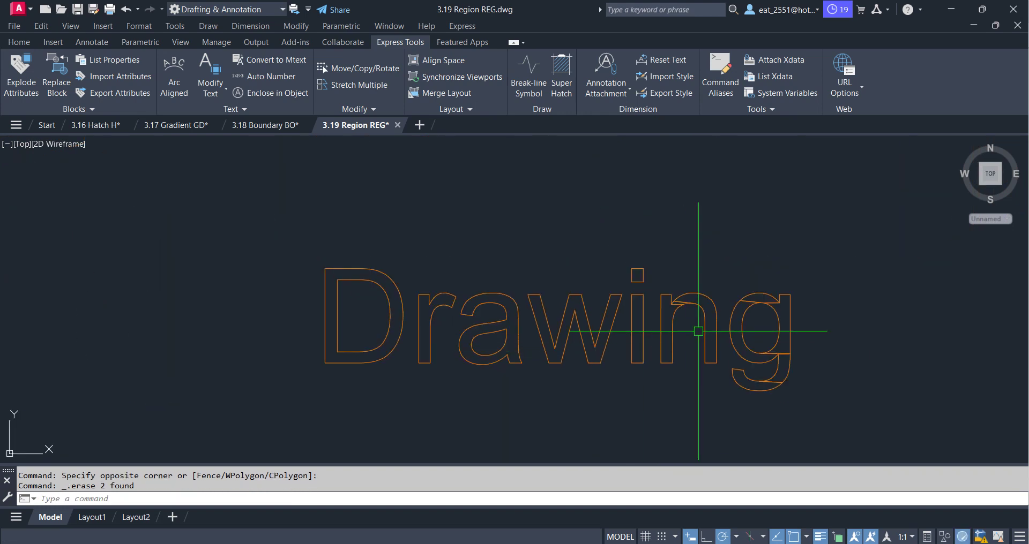
{"action": "scroll", "coordinate": [614, 339], "scroll_direction": "up", "scroll_amount": 5}
Step: Erase two stray segments in the 'ing' and the stray line in the g
{"action": "left_click", "coordinate": [697, 260]}
{"action": "left_click", "coordinate": [752, 291]}
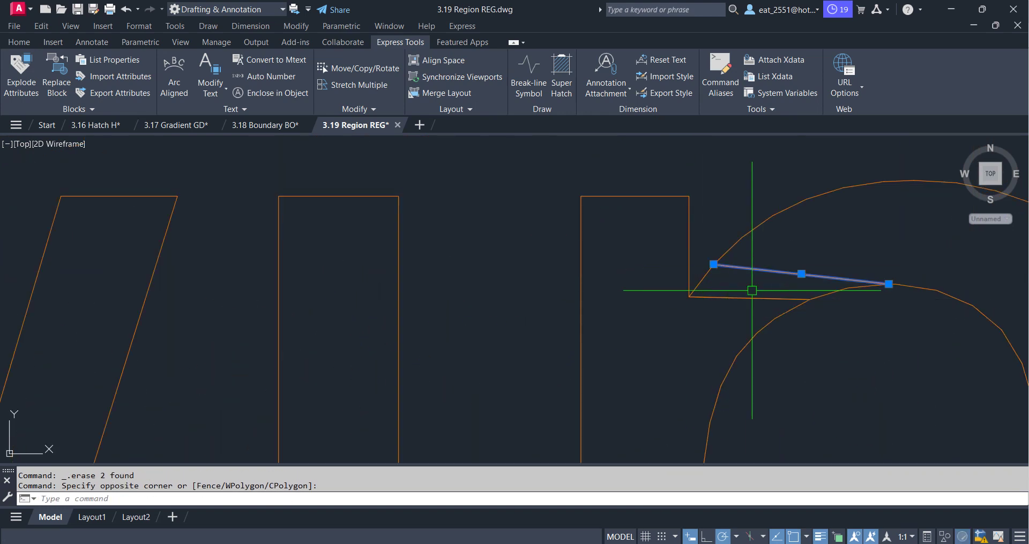
{"action": "key", "text": "Delete"}
{"action": "left_click", "coordinate": [748, 283]}
{"action": "left_click", "coordinate": [712, 314]}
{"action": "key", "text": "Delete"}
{"action": "scroll", "coordinate": [545, 264], "scroll_direction": "down", "scroll_amount": 3}
{"action": "mouse_move", "coordinate": [757, 350]}
{"action": "middle_mouse_down"}
{"action": "mouse_move", "coordinate": [588, 349]}
{"action": "mouse_move", "coordinate": [572, 363]}
{"action": "middle_mouse_up"}
{"action": "scroll", "coordinate": [616, 255], "scroll_direction": "up", "scroll_amount": 4}
{"action": "left_click", "coordinate": [616, 255]}
{"action": "left_click", "coordinate": [597, 280]}
{"action": "key", "text": "Delete"}
Step: Erase the horizontal line beside the g and the horizontal segments inside it
{"action": "left_click", "coordinate": [792, 271]}
{"action": "left_click", "coordinate": [780, 294]}
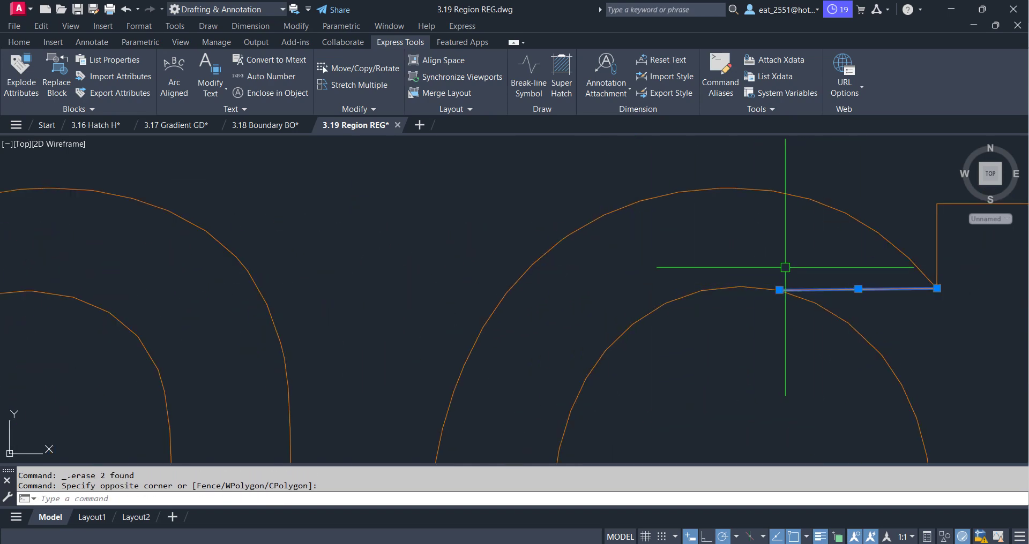
{"action": "key", "text": "Delete"}
{"action": "scroll", "coordinate": [781, 269], "scroll_direction": "down", "scroll_amount": 4}
{"action": "scroll", "coordinate": [790, 294], "scroll_direction": "up", "scroll_amount": 4}
{"action": "left_click", "coordinate": [765, 225]}
{"action": "left_click", "coordinate": [740, 289]}
{"action": "key", "text": "Delete"}
Step: Erase one last stray line and fit the whole word Drawing in view
{"action": "scroll", "coordinate": [723, 241], "scroll_direction": "down", "scroll_amount": 4}
{"action": "scroll", "coordinate": [696, 282], "scroll_direction": "up", "scroll_amount": 5}
{"action": "left_click", "coordinate": [703, 292]}
{"action": "left_click", "coordinate": [643, 327]}
{"action": "key", "text": "Delete"}
{"action": "scroll", "coordinate": [740, 349], "scroll_direction": "down", "scroll_amount": 4}
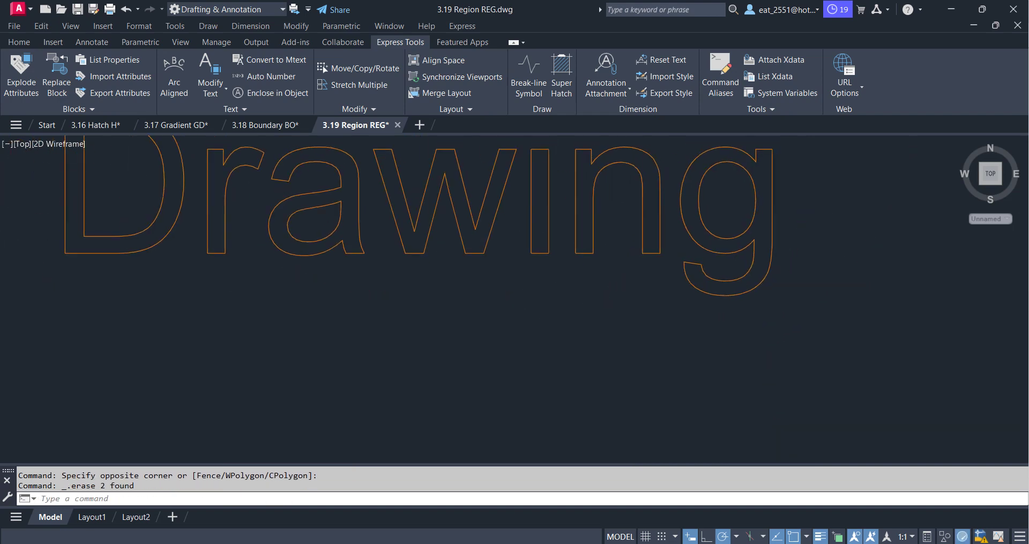
{"action": "middle_click", "coordinate": [650, 390]}
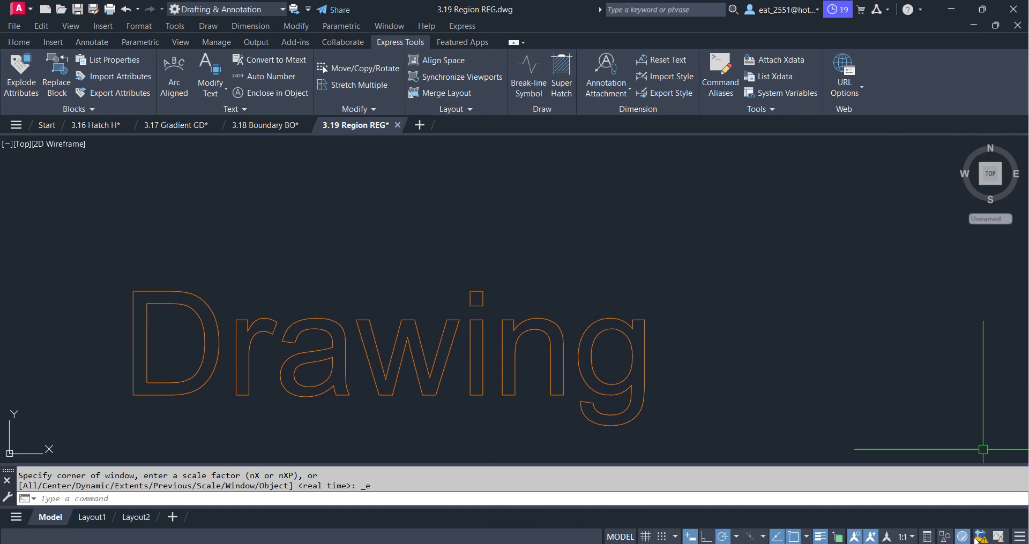
{"action": "left_click", "coordinate": [946, 537]}
Step: Isolate all 432 letter outline pieces and fit them in view
{"action": "left_click", "coordinate": [964, 508]}
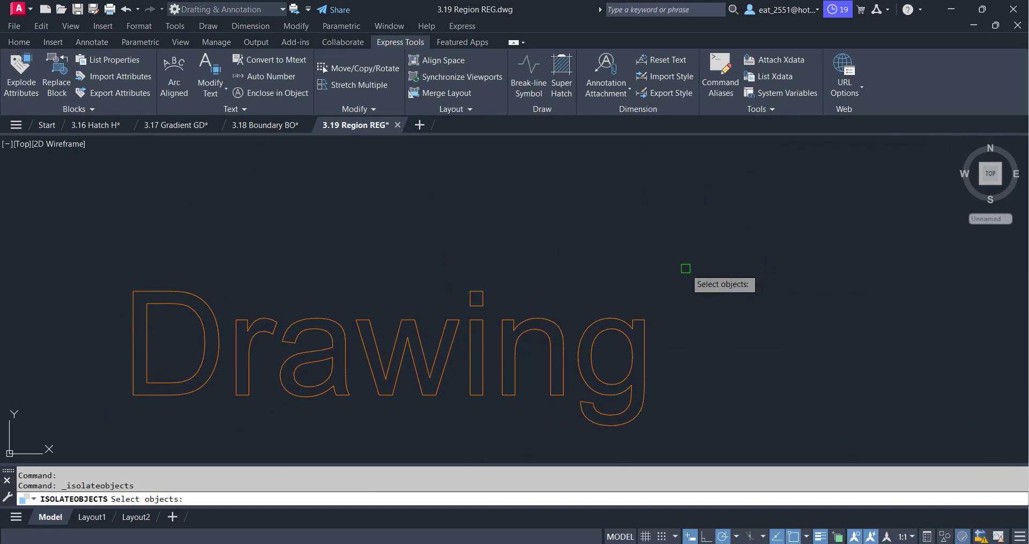
{"action": "left_click", "coordinate": [715, 242]}
{"action": "left_click", "coordinate": [109, 412]}
{"action": "key", "text": "Return"}
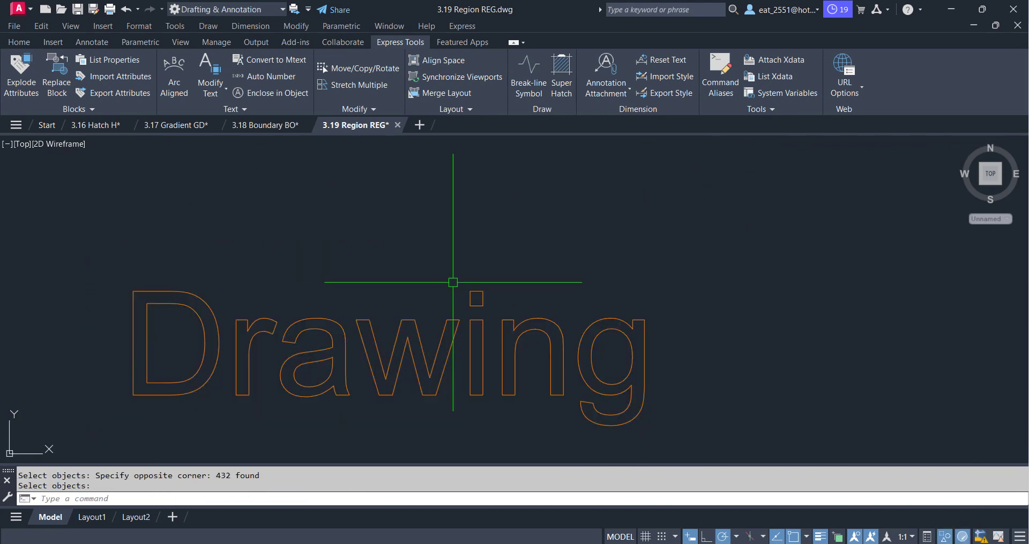
{"action": "scroll", "coordinate": [558, 360], "scroll_direction": "up", "scroll_amount": 2}
{"action": "middle_click", "coordinate": [558, 361]}
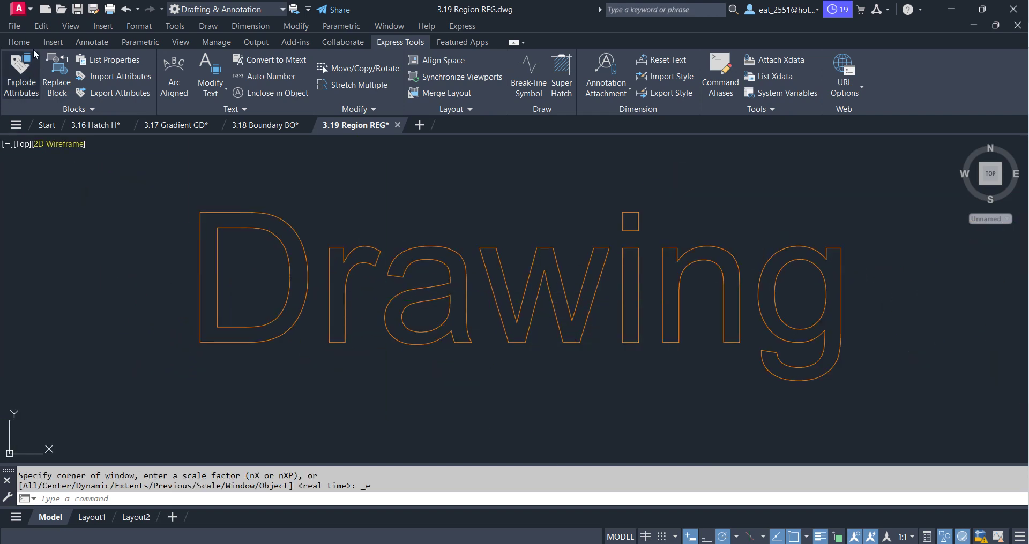
Step: Convert all the letter outlines into 11 regions with the REGION command
{"action": "left_click", "coordinate": [18, 42]}
{"action": "type", "text": "RE"}
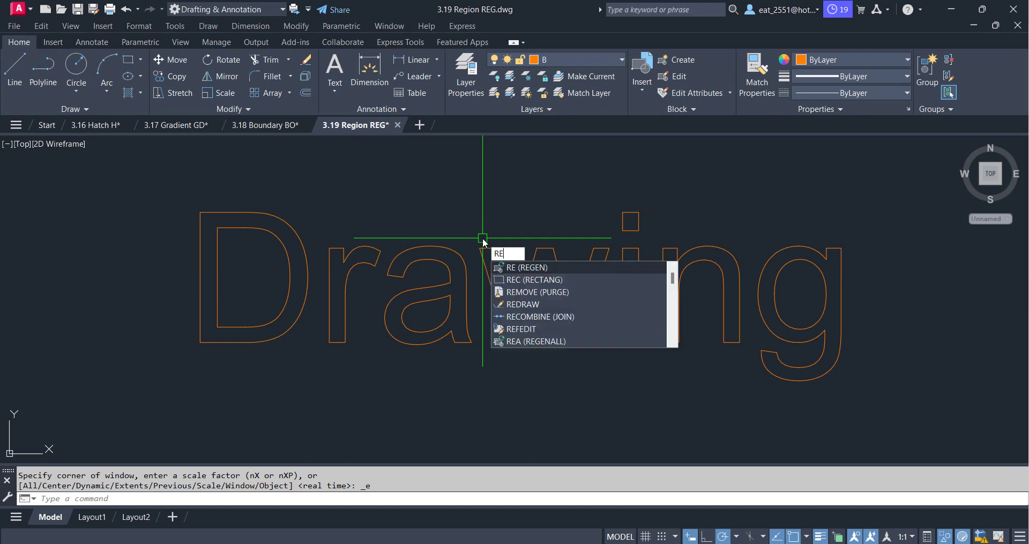
{"action": "type", "text": "g"}
{"action": "key", "text": "Return"}
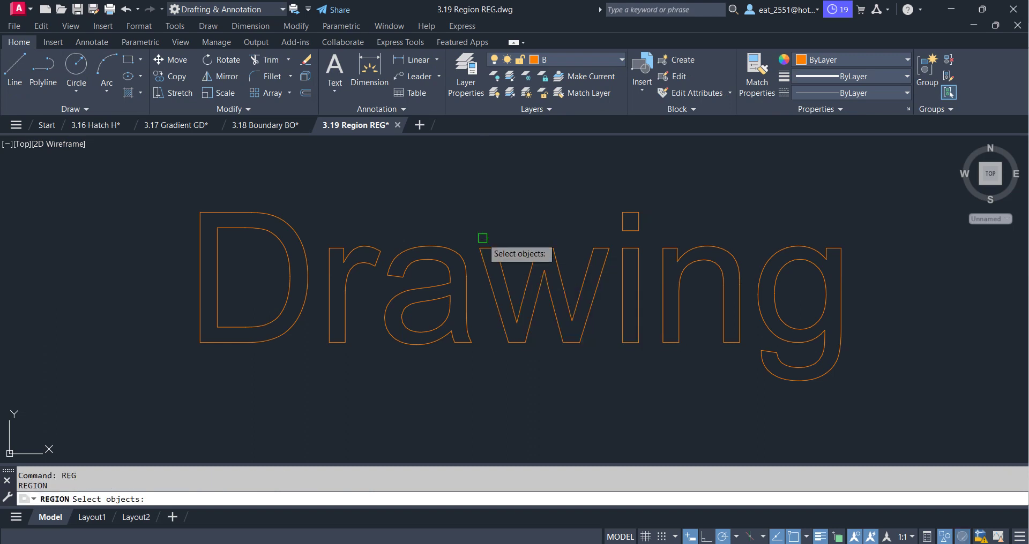
{"action": "left_click", "coordinate": [868, 175]}
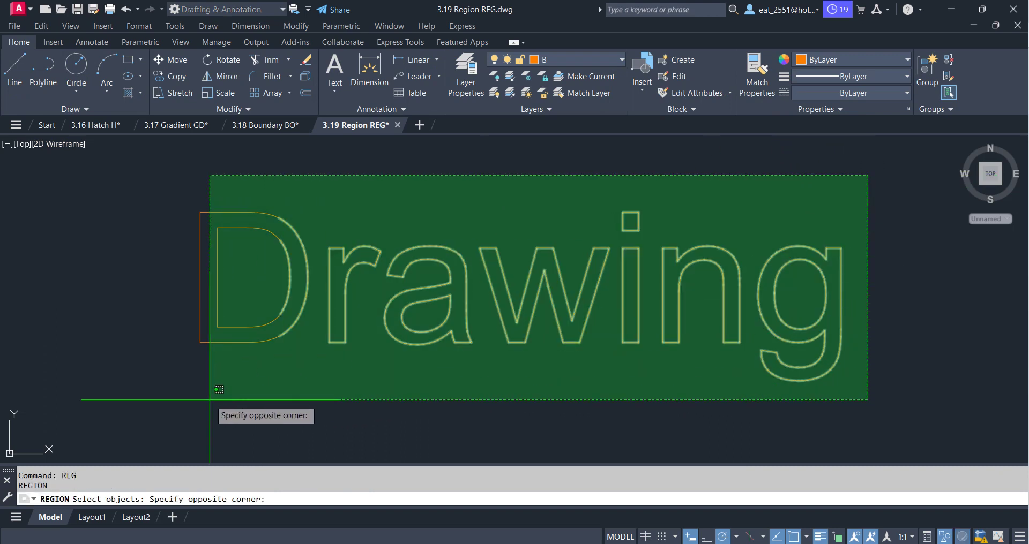
{"action": "left_click", "coordinate": [100, 420]}
{"action": "key", "text": "Return"}
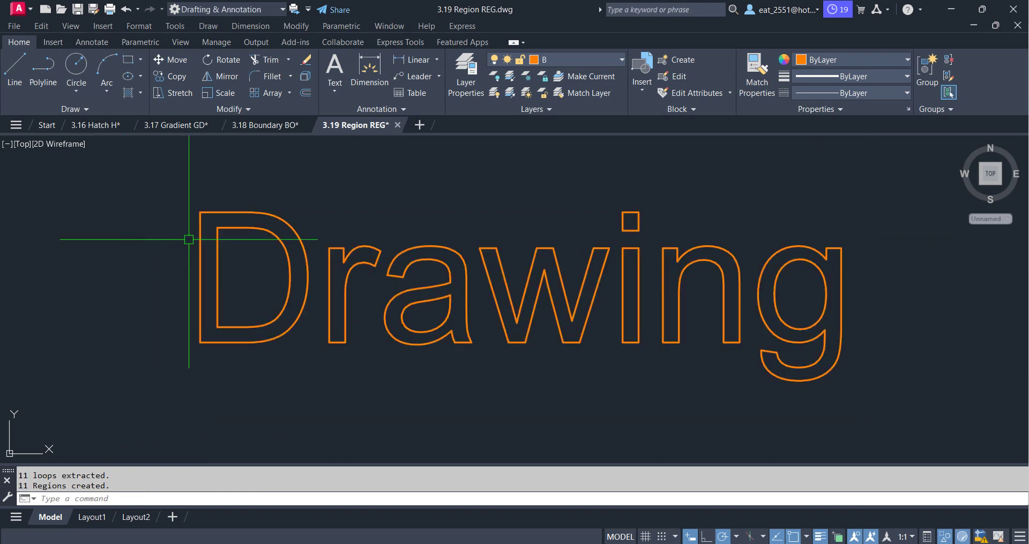
{"action": "left_click", "coordinate": [246, 215]}
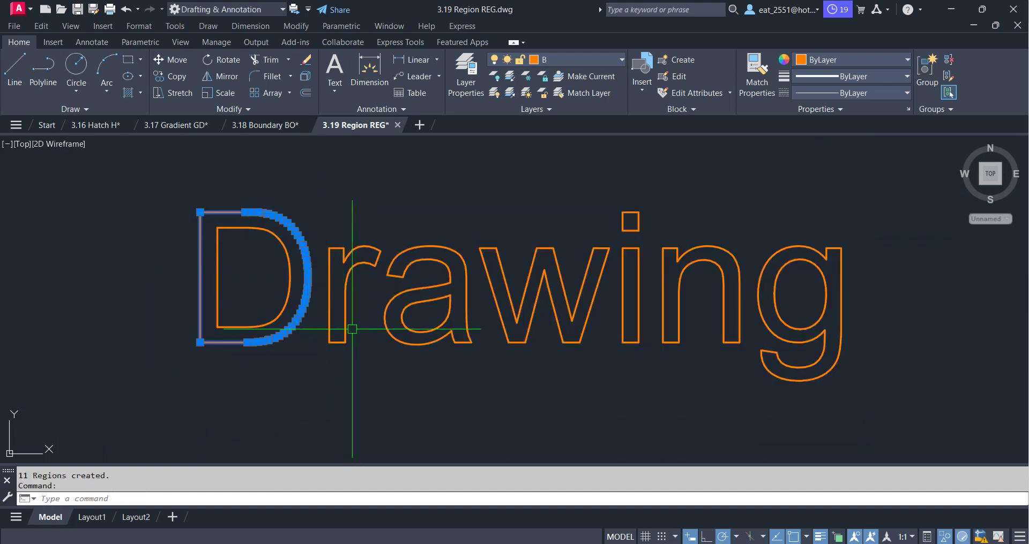
{"action": "key", "text": "Escape"}
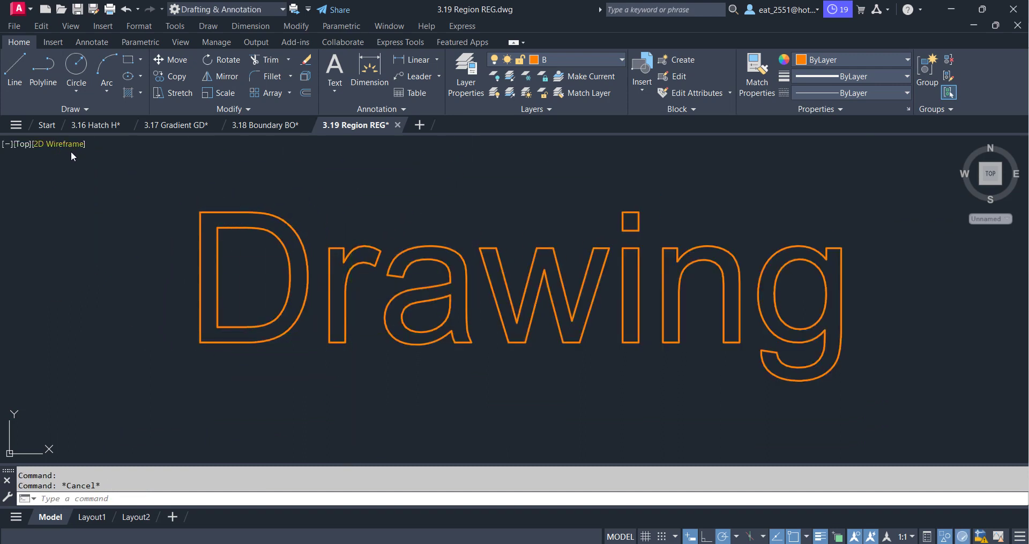
Step: Try the Realistic visual style, then switch to 2D Wireframe
{"action": "left_click", "coordinate": [68, 150]}
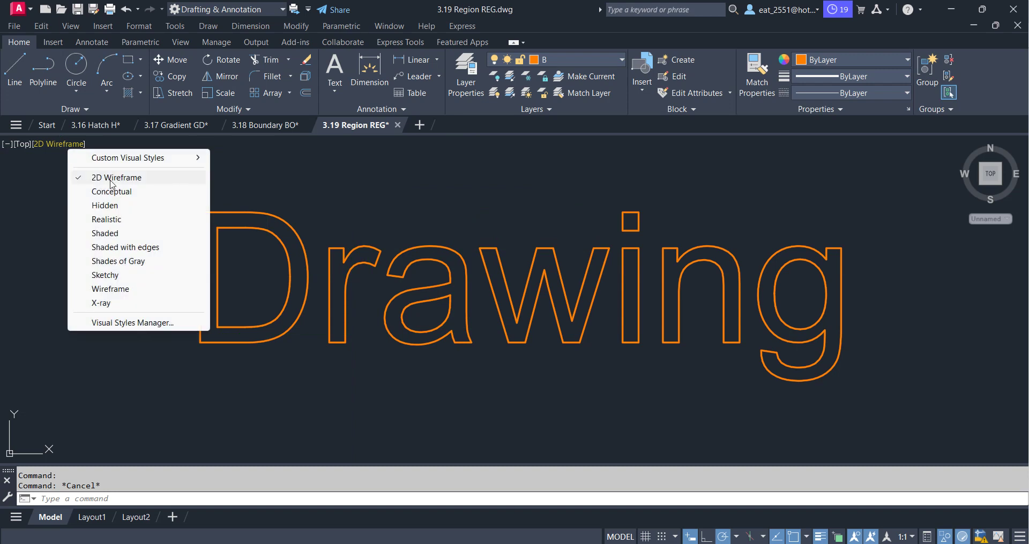
{"action": "left_click", "coordinate": [114, 224]}
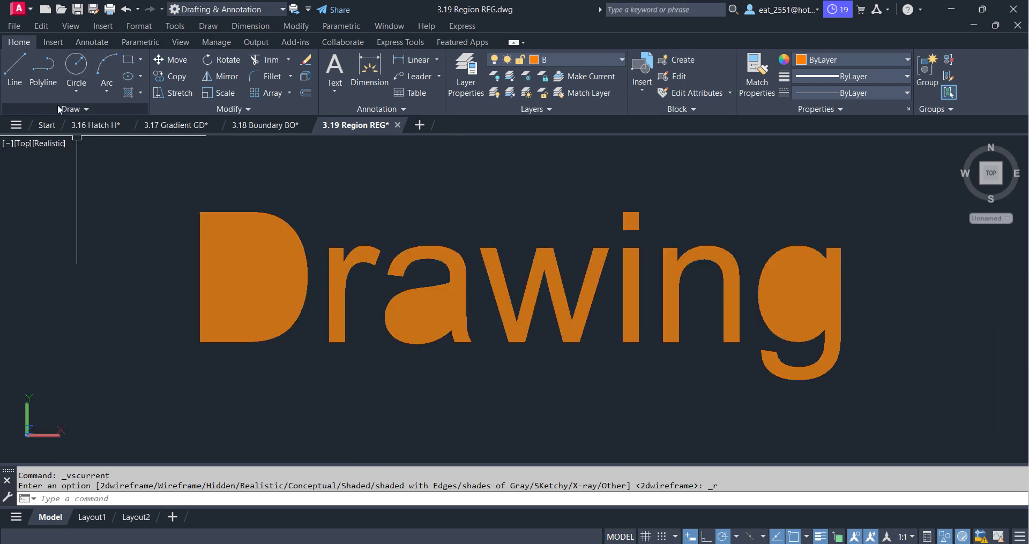
{"action": "left_click", "coordinate": [50, 143]}
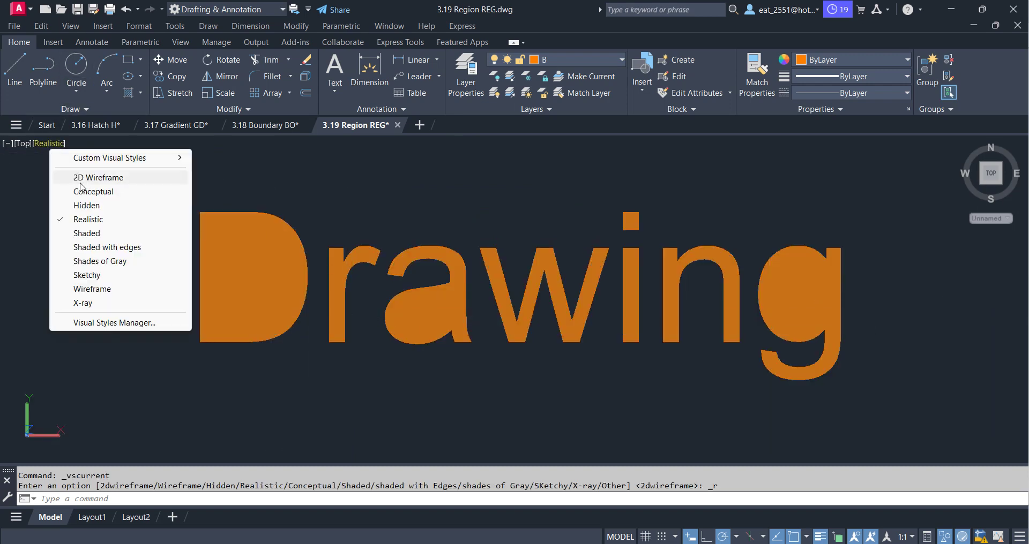
{"action": "left_click", "coordinate": [109, 182]}
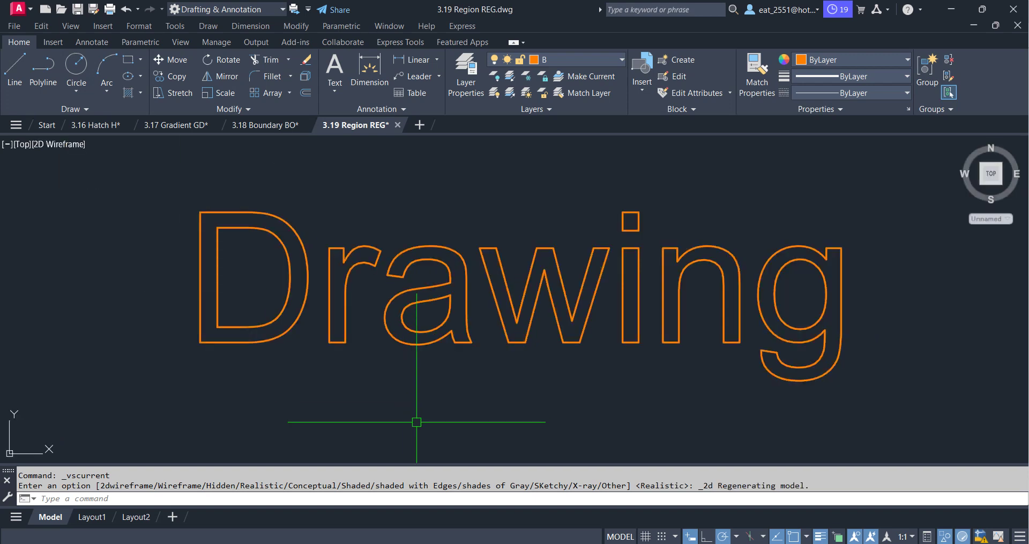
Step: Subtract the inner counters from the D and the a regions
{"action": "type", "text": "su"}
{"action": "key", "text": "Return"}
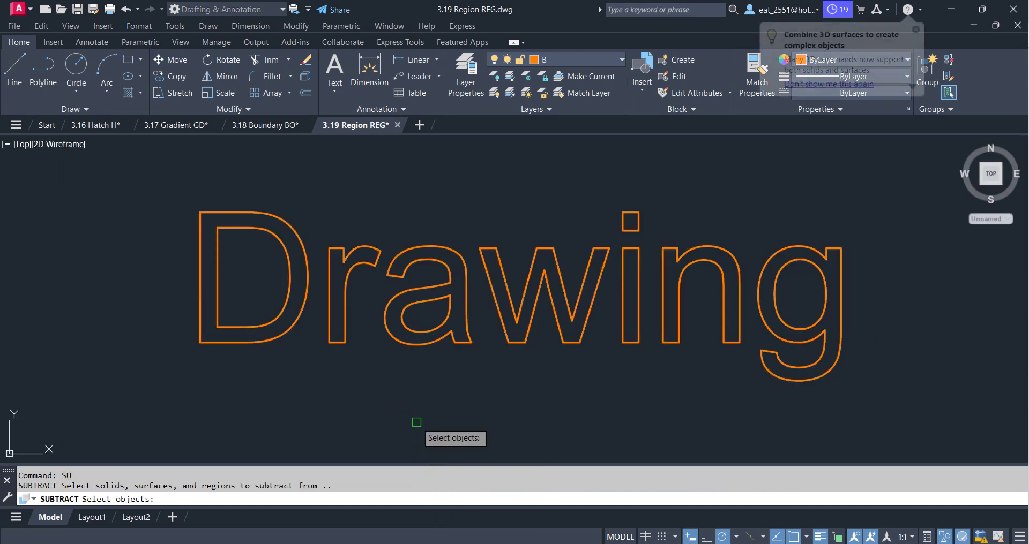
{"action": "left_click", "coordinate": [284, 229]}
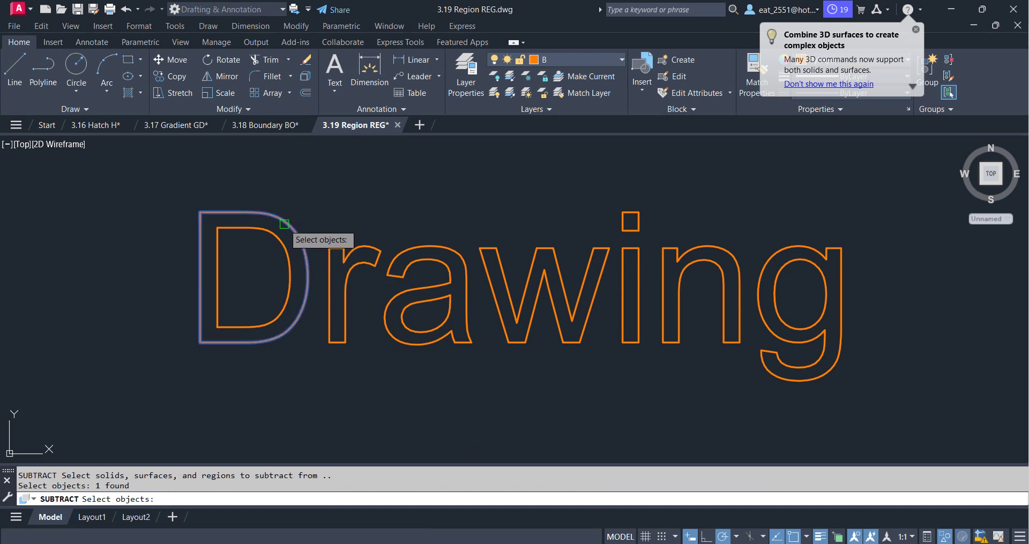
{"action": "key", "text": "Return"}
{"action": "left_click", "coordinate": [279, 233]}
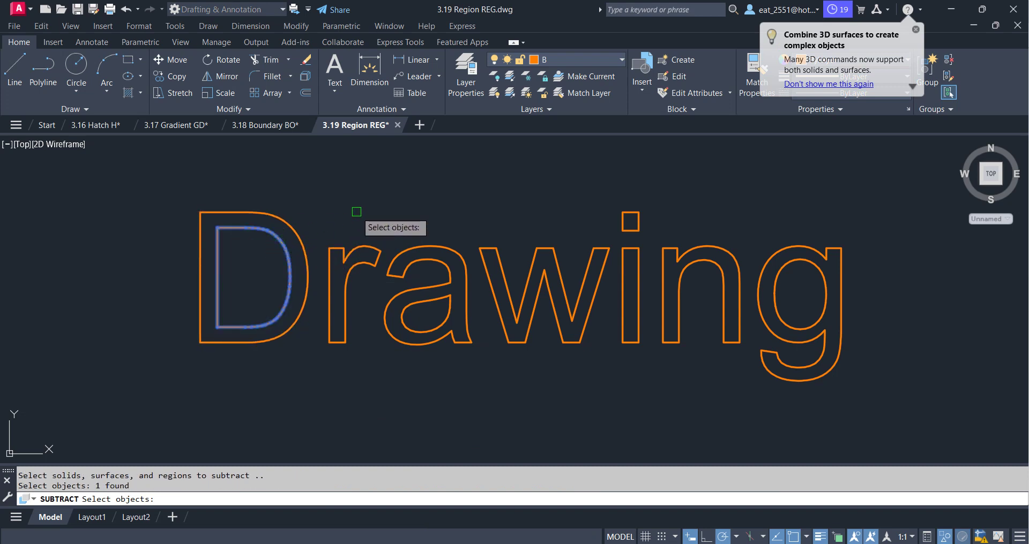
{"action": "key", "text": "Return"}
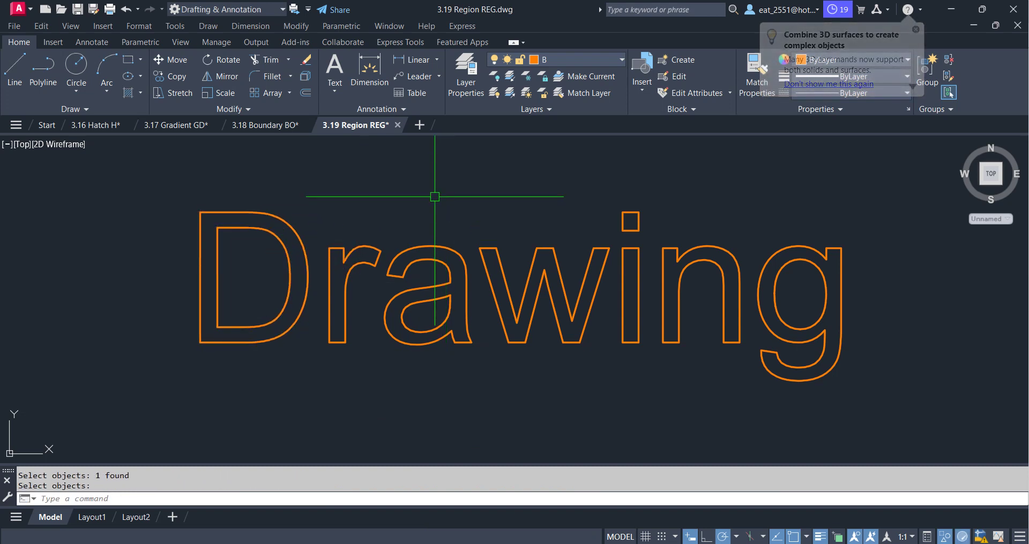
{"action": "key", "text": "Return"}
{"action": "left_click", "coordinate": [443, 245]}
{"action": "key", "text": "Return"}
{"action": "left_click", "coordinate": [429, 307]}
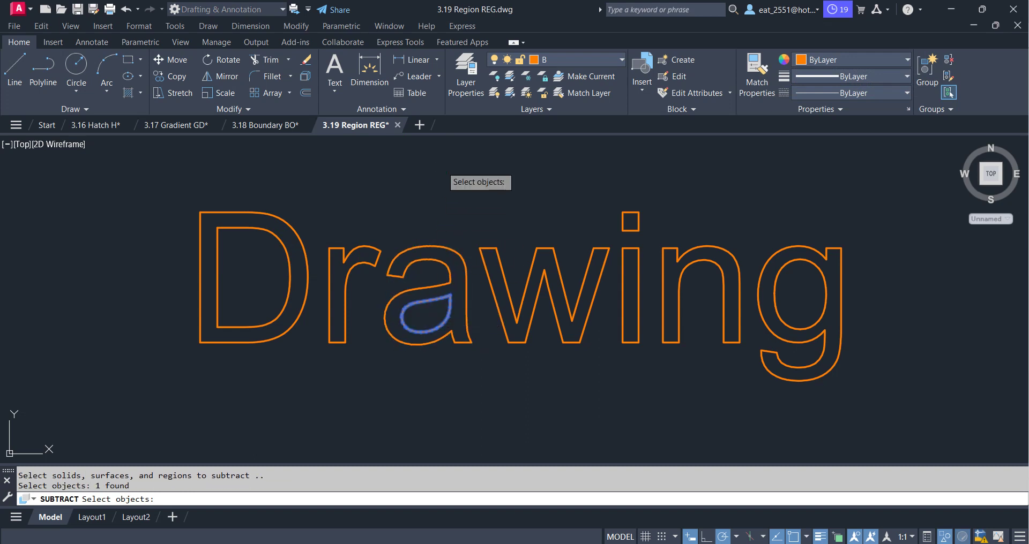
{"action": "key", "text": "Return"}
{"action": "key", "text": "Return"}
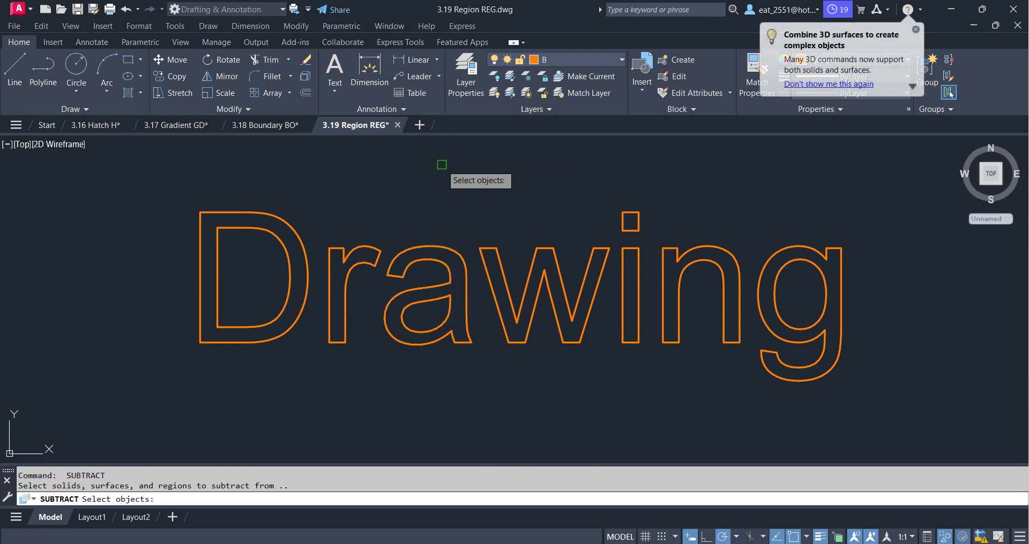
Step: Subtract the inner counter from the g region
{"action": "left_click", "coordinate": [839, 271]}
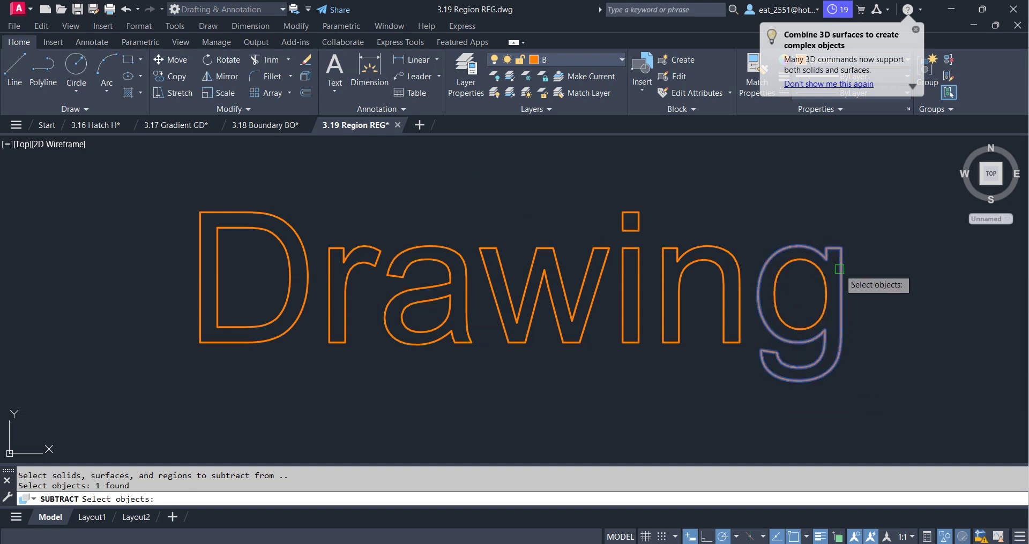
{"action": "key", "text": "Return"}
{"action": "left_click", "coordinate": [832, 294]}
{"action": "key", "text": "Return"}
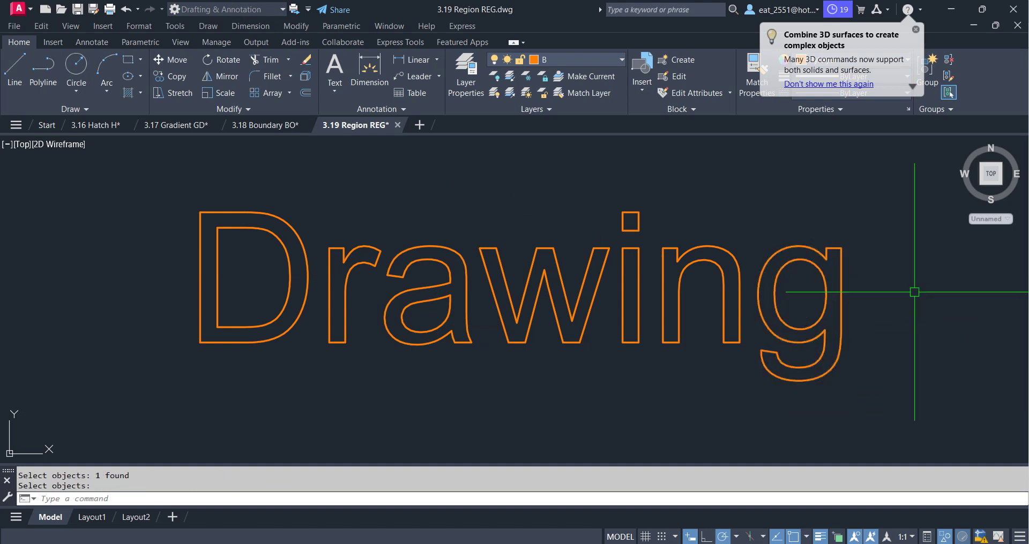
{"action": "left_click", "coordinate": [70, 153]}
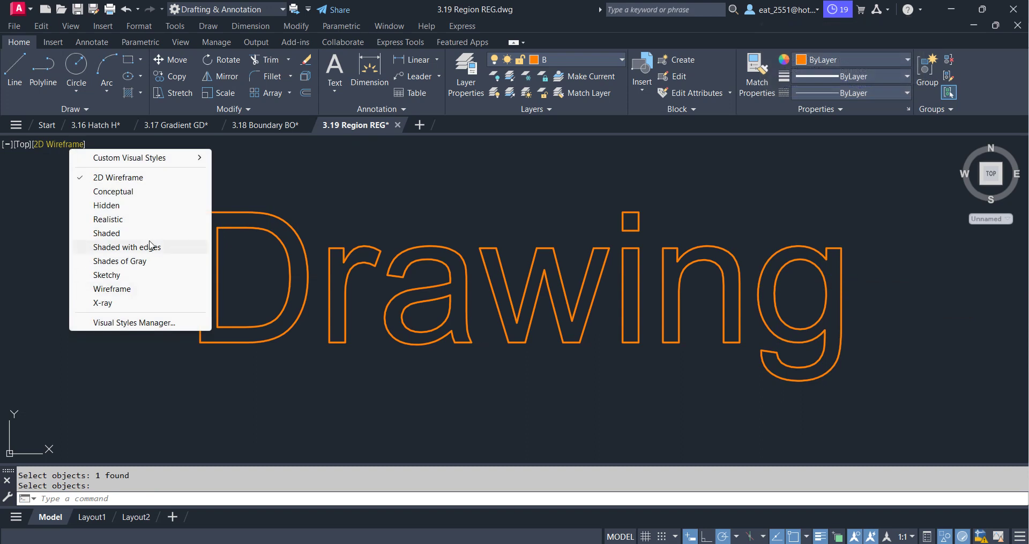
Step: Set the Realistic visual style and the SW Isometric view
{"action": "left_click", "coordinate": [140, 219]}
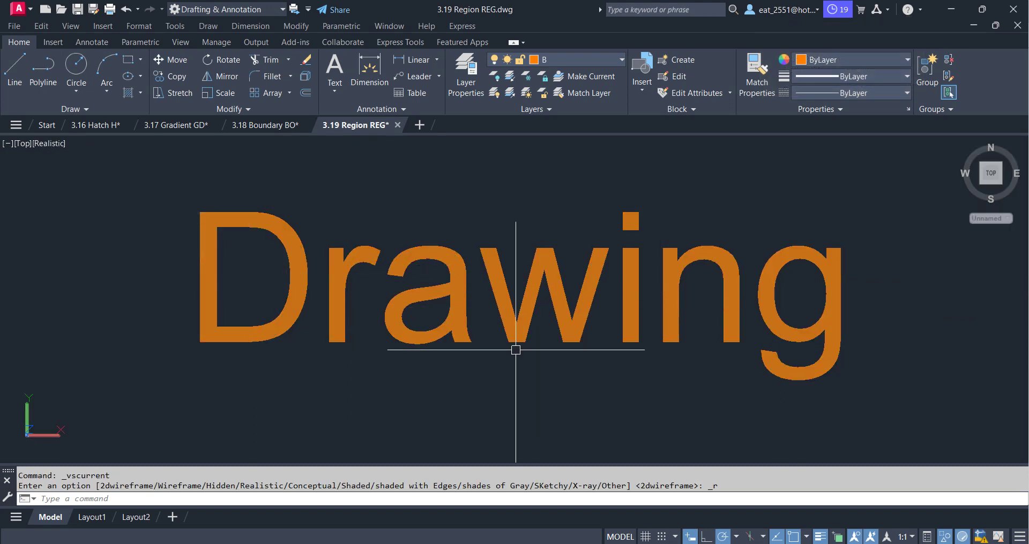
{"action": "left_click", "coordinate": [23, 150]}
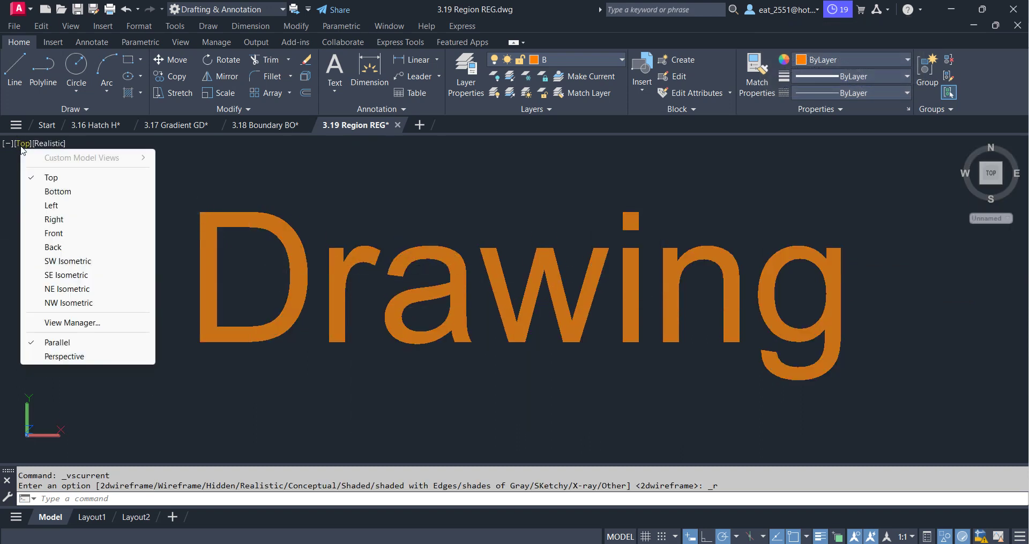
{"action": "left_click", "coordinate": [53, 260]}
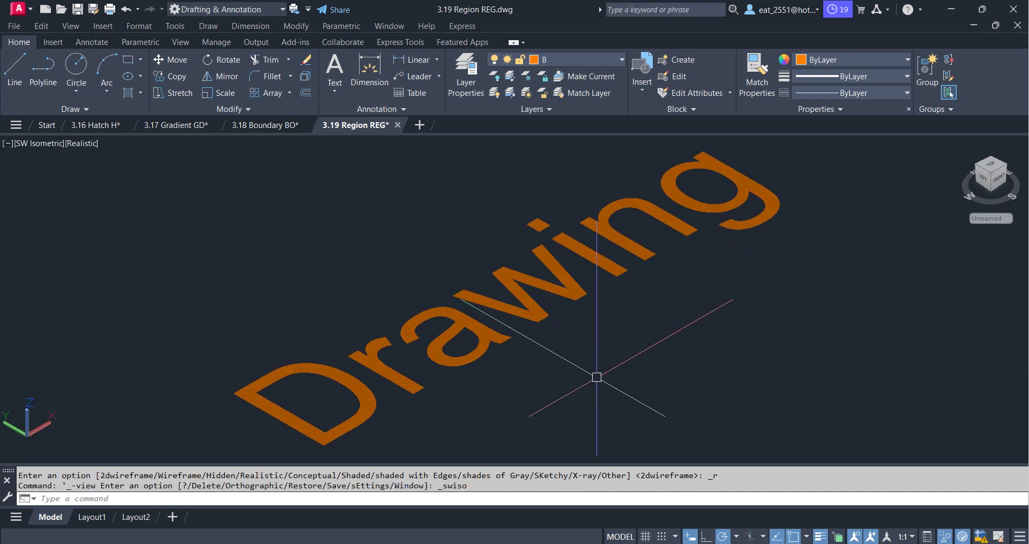
Step: Extrude all nine letter regions to a height of 20
{"action": "type", "text": "Ex"}
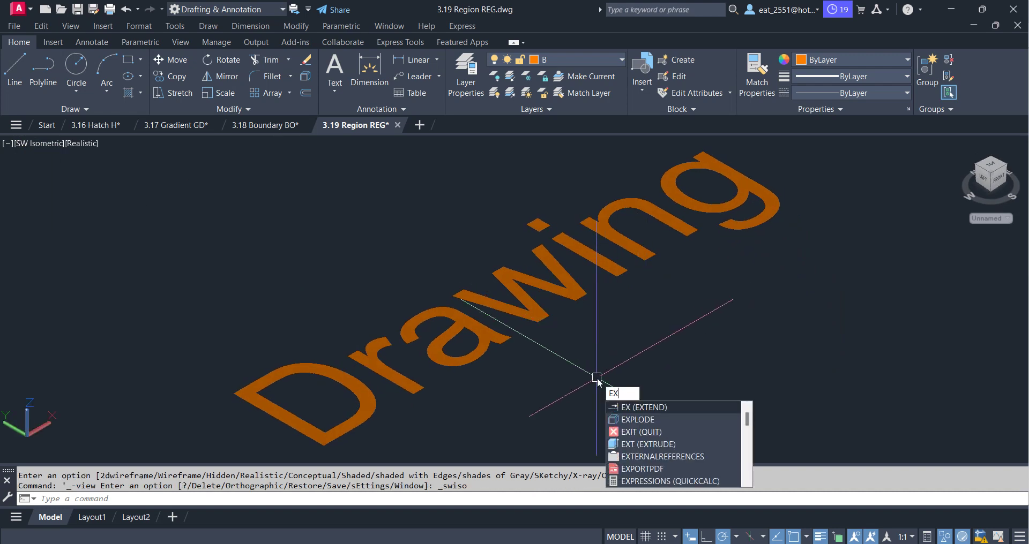
{"action": "type", "text": "t"}
{"action": "key", "text": "Return"}
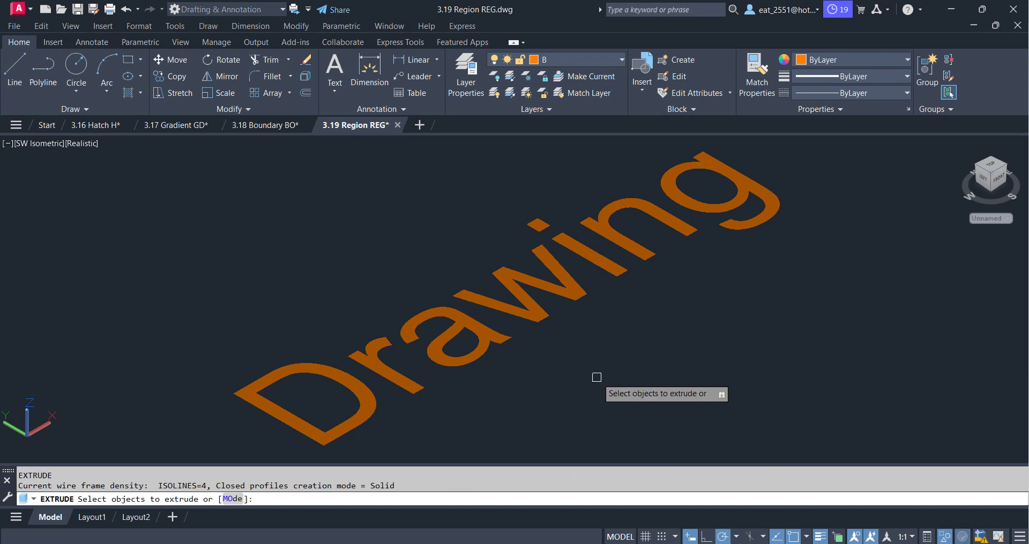
{"action": "left_click", "coordinate": [778, 195]}
{"action": "left_click", "coordinate": [358, 418]}
{"action": "right_click", "coordinate": [354, 319]}
{"action": "left_click", "coordinate": [371, 328]}
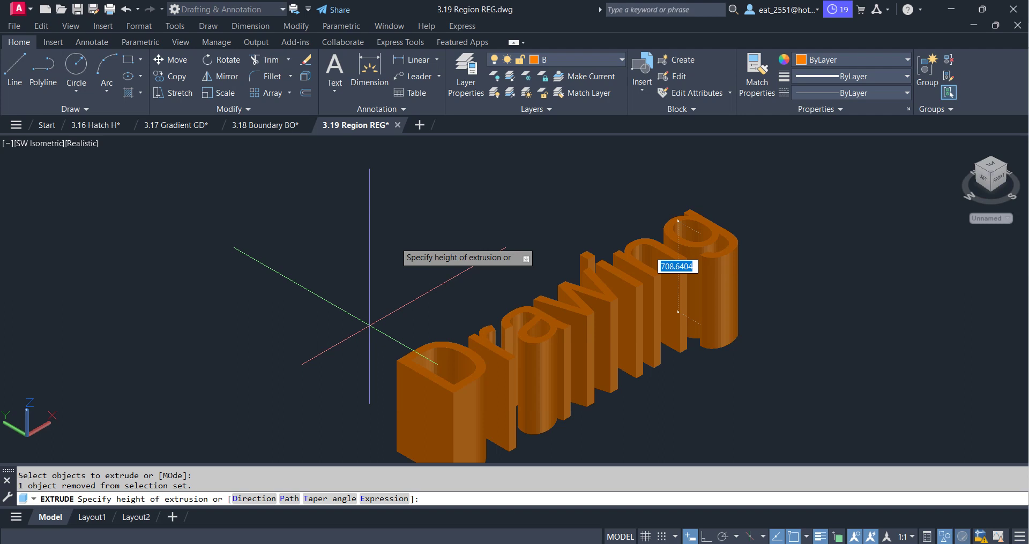
{"action": "type", "text": "0"}
{"action": "key", "text": "Return"}
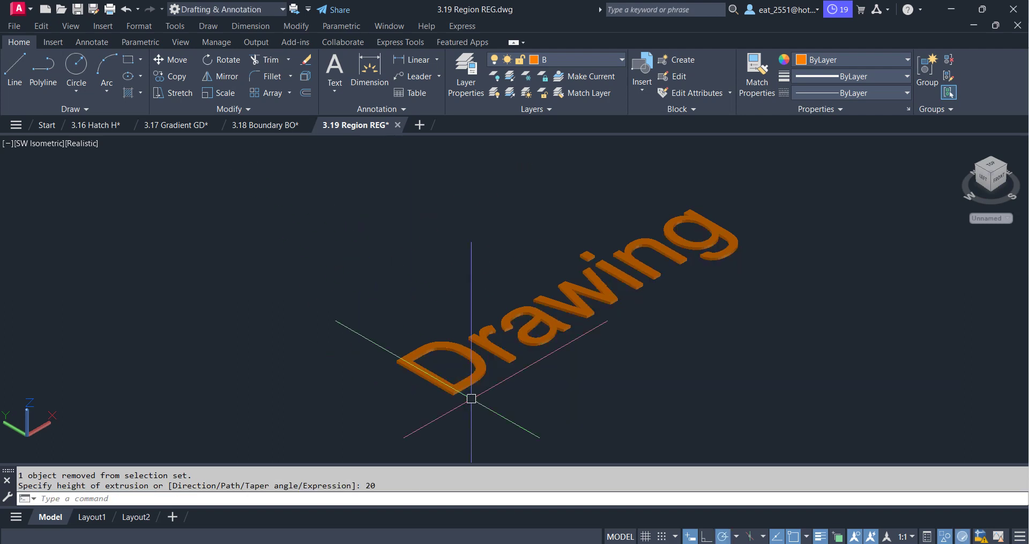
{"action": "scroll", "coordinate": [470, 397], "scroll_direction": "up", "scroll_amount": 3}
{"action": "scroll", "coordinate": [482, 305], "scroll_direction": "up", "scroll_amount": 3}
{"action": "scroll", "coordinate": [536, 294], "scroll_direction": "down", "scroll_amount": 2}
{"action": "scroll", "coordinate": [597, 287], "scroll_direction": "down", "scroll_amount": 2}
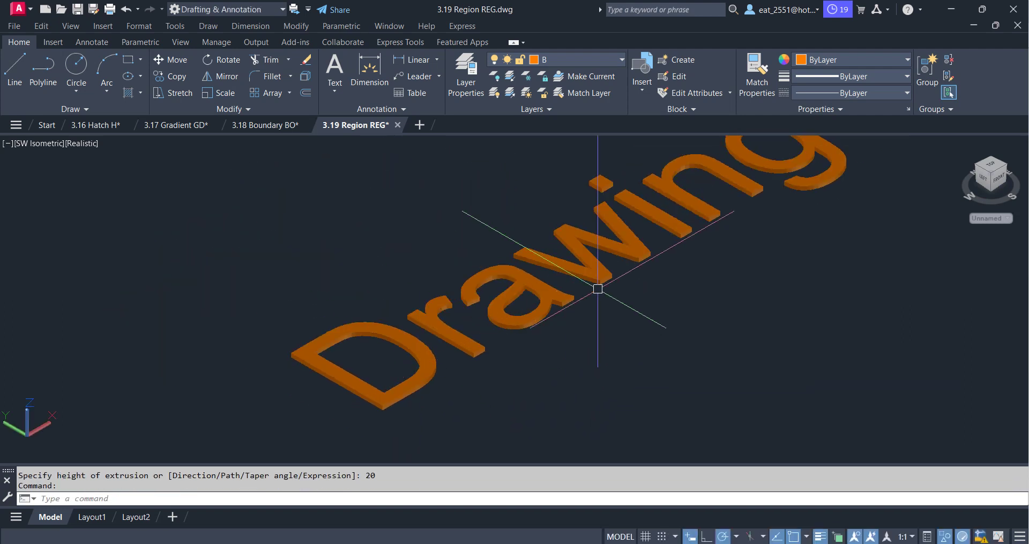
Step: Zoom in and out on the extruded Drawing letters and orbit them toward a front view
{"action": "scroll", "coordinate": [544, 305], "scroll_direction": "up", "scroll_amount": 3}
{"action": "scroll", "coordinate": [536, 321], "scroll_direction": "down", "scroll_amount": 3}
{"action": "scroll", "coordinate": [570, 298], "scroll_direction": "down", "scroll_amount": 2}
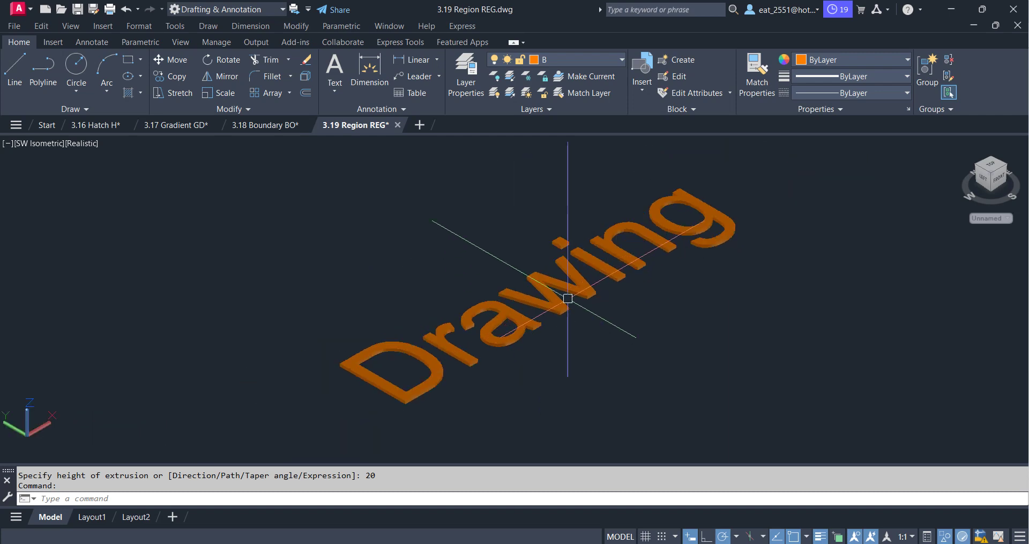
{"action": "scroll", "coordinate": [599, 258], "scroll_direction": "up", "scroll_amount": 4}
{"action": "scroll", "coordinate": [657, 249], "scroll_direction": "down", "scroll_amount": 4}
{"action": "scroll", "coordinate": [571, 329], "scroll_direction": "up", "scroll_amount": 2}
{"action": "mouse_move", "coordinate": [572, 328]}
{"action": "middle_mouse_down", "text": "shift"}
{"action": "mouse_move", "coordinate": [500, 352]}
{"action": "mouse_move", "coordinate": [552, 300]}
{"action": "mouse_move", "coordinate": [504, 306]}
{"action": "mouse_move", "coordinate": [511, 312]}
{"action": "middle_mouse_up", "text": "shift"}
Step: Orbit the letters to a low angled view, then bring the Shopee course page forward
{"action": "scroll", "coordinate": [510, 312], "scroll_direction": "up", "scroll_amount": 3}
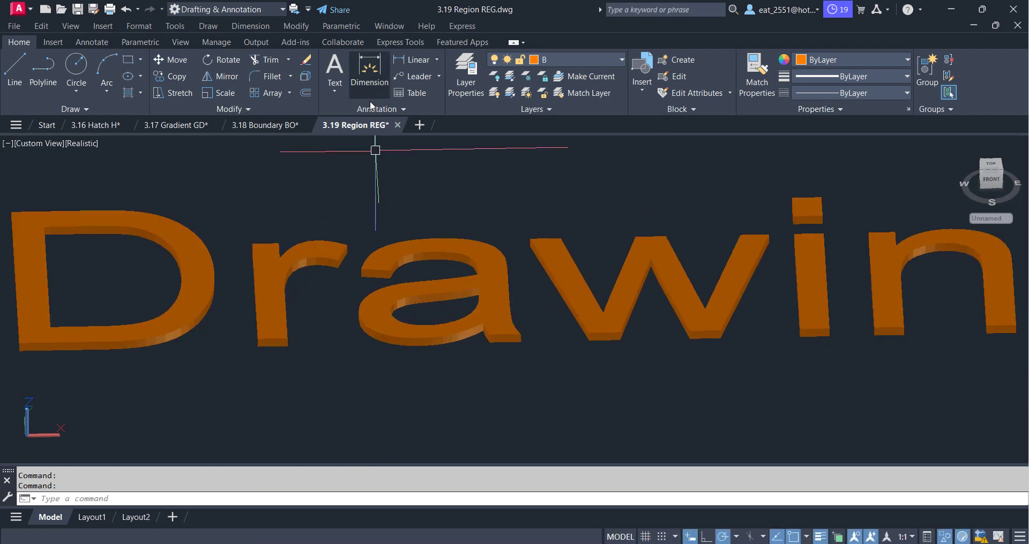
{"action": "scroll", "coordinate": [536, 284], "scroll_direction": "down", "scroll_amount": 3}
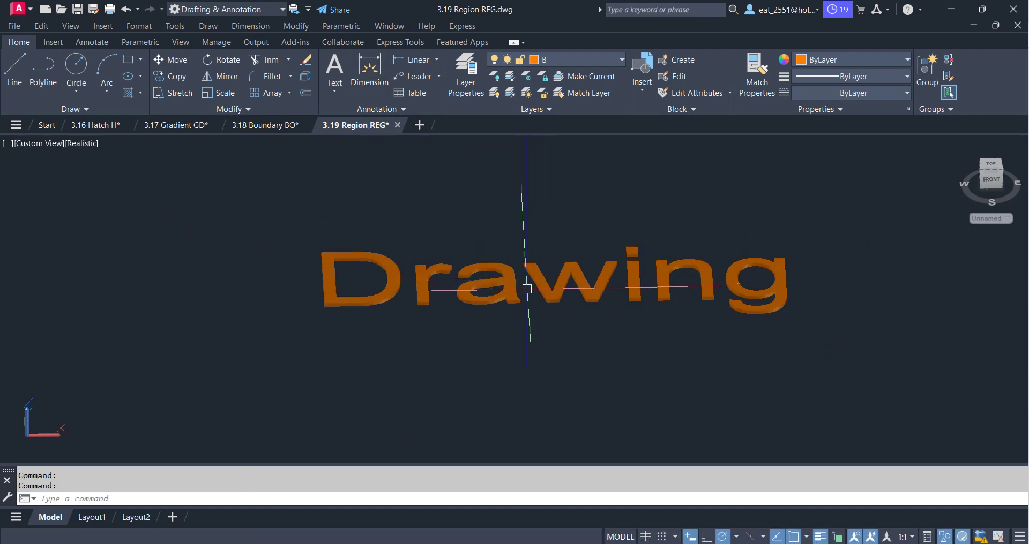
{"action": "middle_click_drag", "start_coordinate": [527, 289], "coordinate": [617, 277], "text": "shift"}
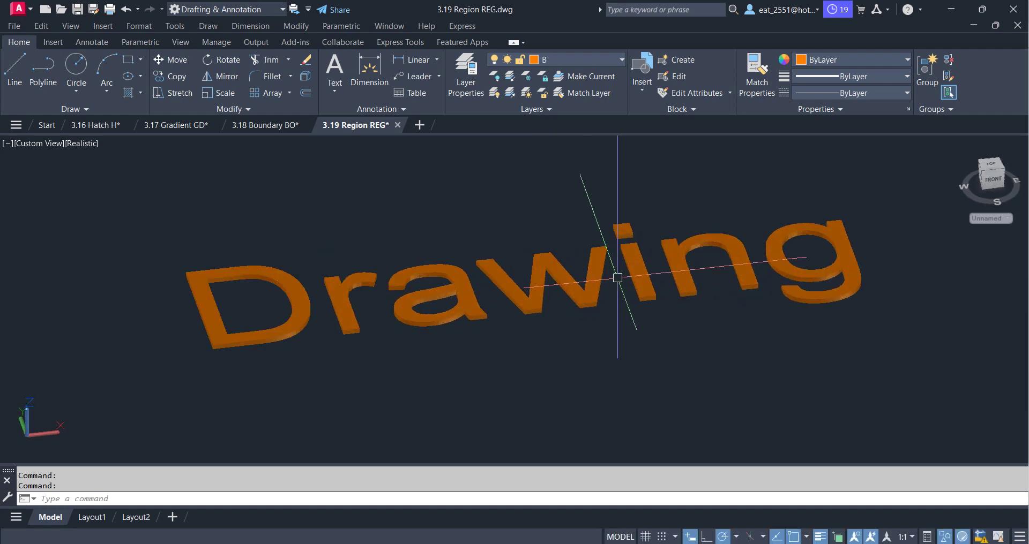
{"action": "scroll", "coordinate": [617, 278], "scroll_direction": "up", "scroll_amount": 2}
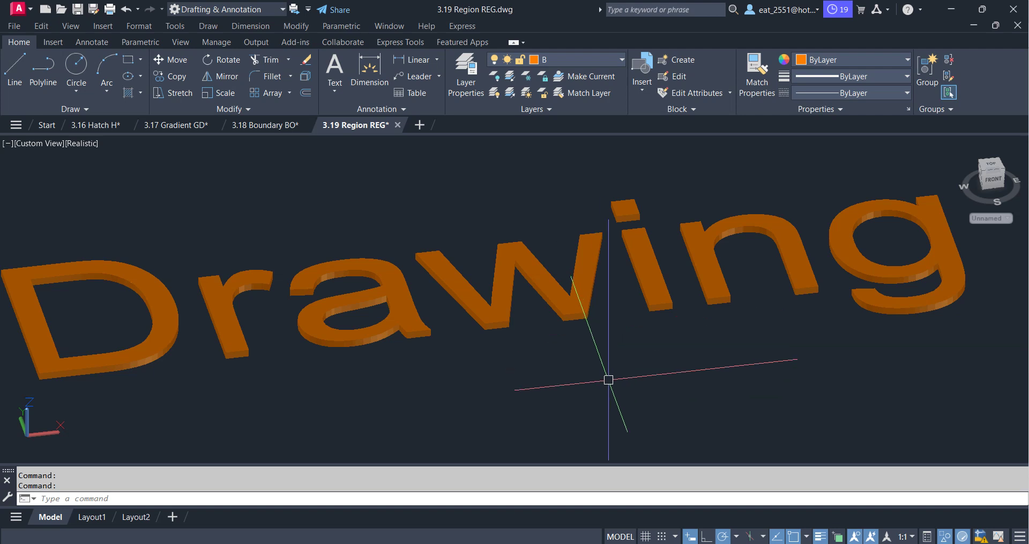
{"action": "left_click", "coordinate": [620, 508]}
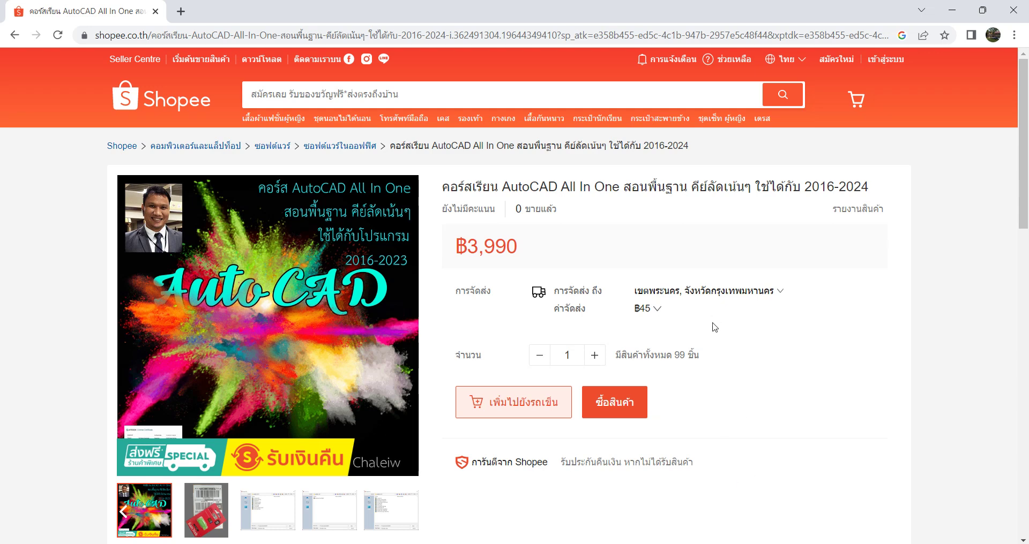
Step: Switch back to AutoCAD showing the 3.16 Hatch H drawing
{"action": "left_click", "coordinate": [550, 507]}
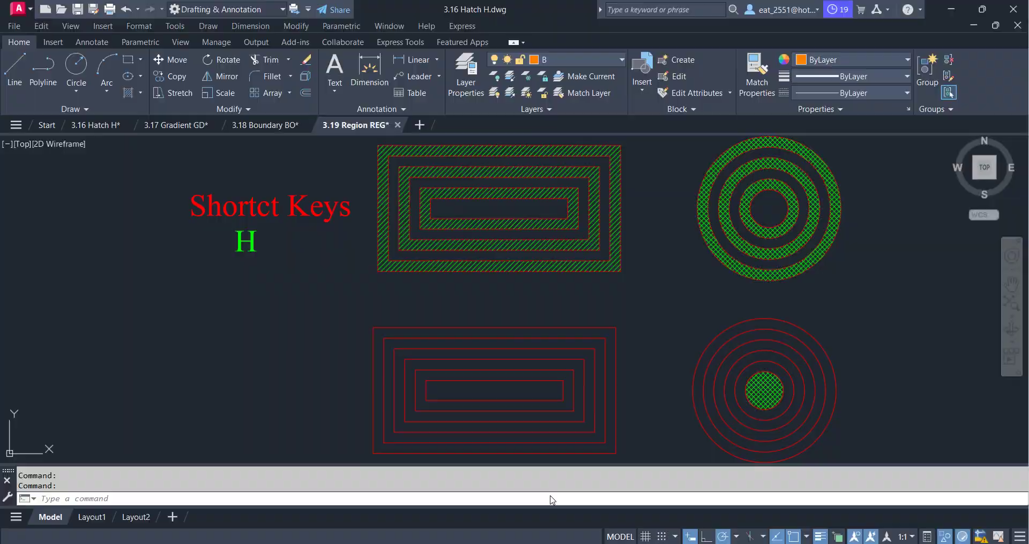